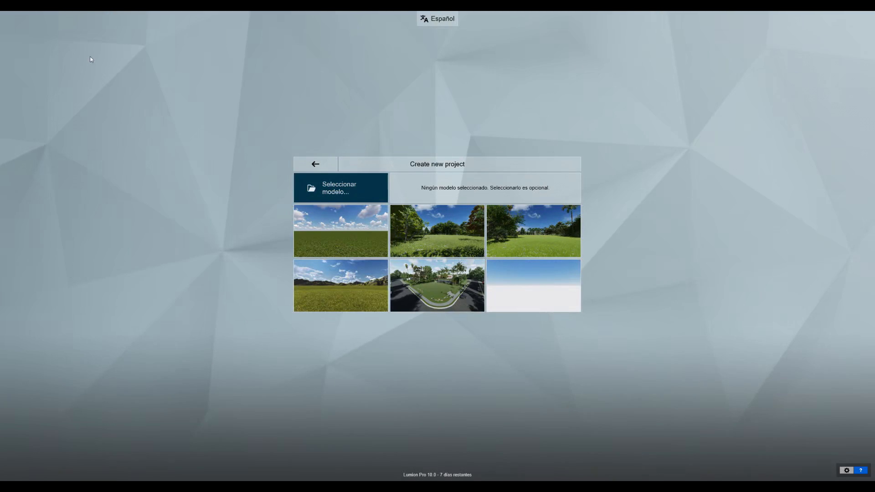
# Create a flat grass project with the imported poolhouse SketchUp model and set the model's height to 0.1.
pyautogui.click(331, 249)
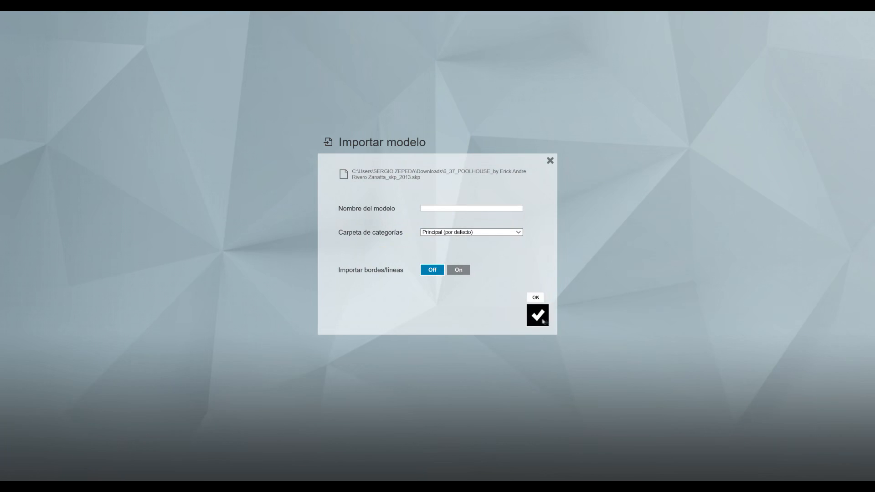
pyautogui.click(542, 322)
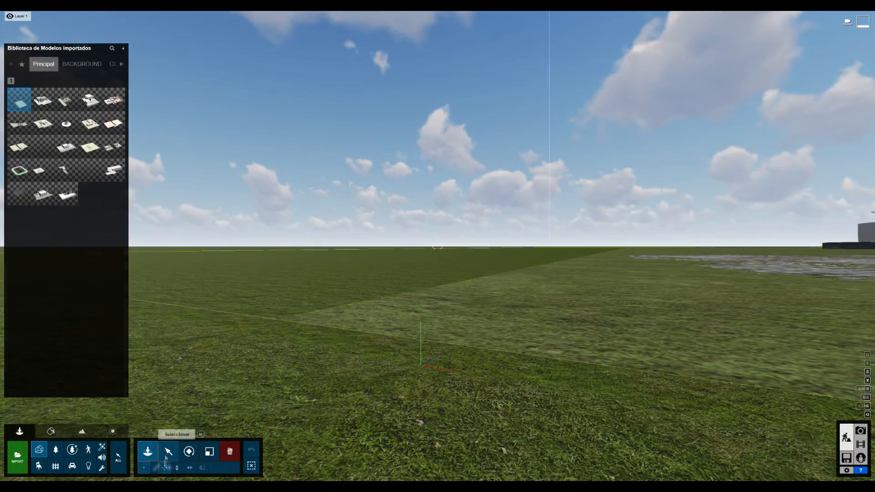
pyautogui.click(168, 451)
pyautogui.click(177, 467)
pyautogui.moveTo(275, 318); pyautogui.dragTo(276, 299)
pyautogui.click(202, 468)
pyautogui.write('0.1w')
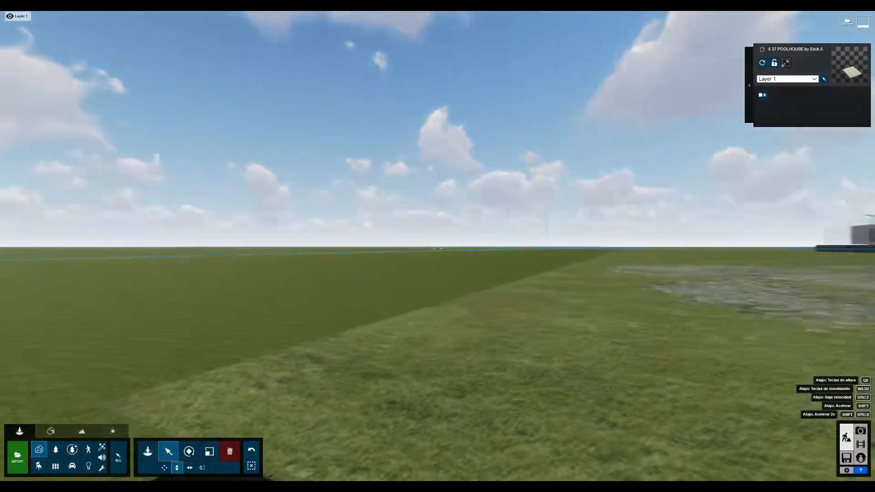
# Examine the poolhouse from outside, approaching its glazed pool-side facade.
pyautogui.moveTo(480, 220); pyautogui.dragTo(399, 321, button='right')
pyautogui.press('w')
pyautogui.press('w')
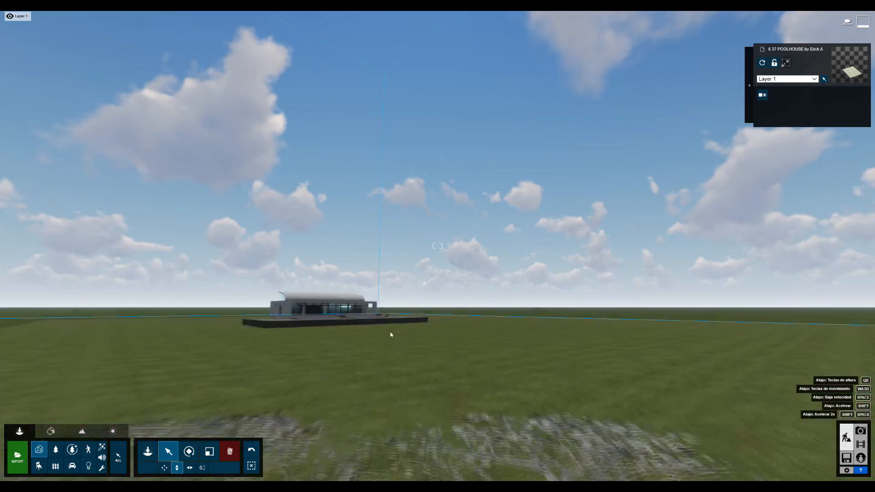
pyautogui.press('w')
pyautogui.press('s')
pyautogui.moveTo(392, 336); pyautogui.dragTo(472, 268, button='right')
pyautogui.press('s')
pyautogui.press('e')
pyautogui.press('a')
pyautogui.moveTo(267, 193); pyautogui.dragTo(380, 214, button='right')
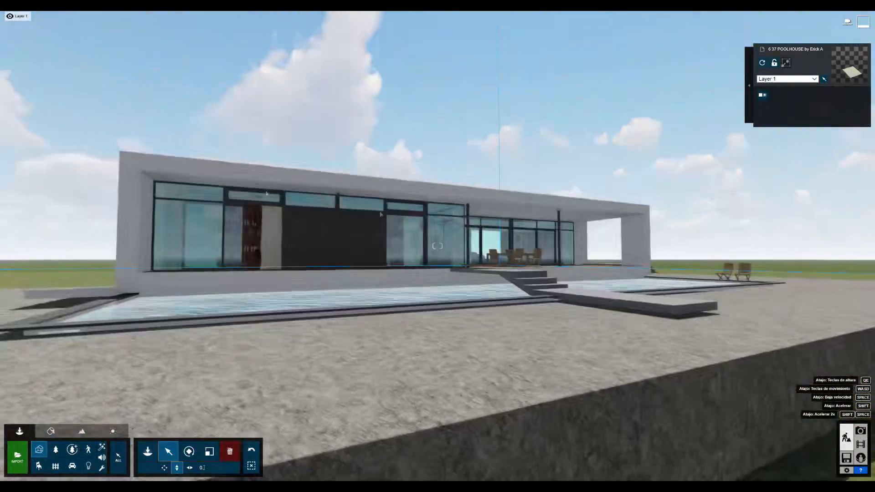
pyautogui.press('w')
# Apply the Nice Pool water material to the pool's water surface.
pyautogui.click(50, 431)
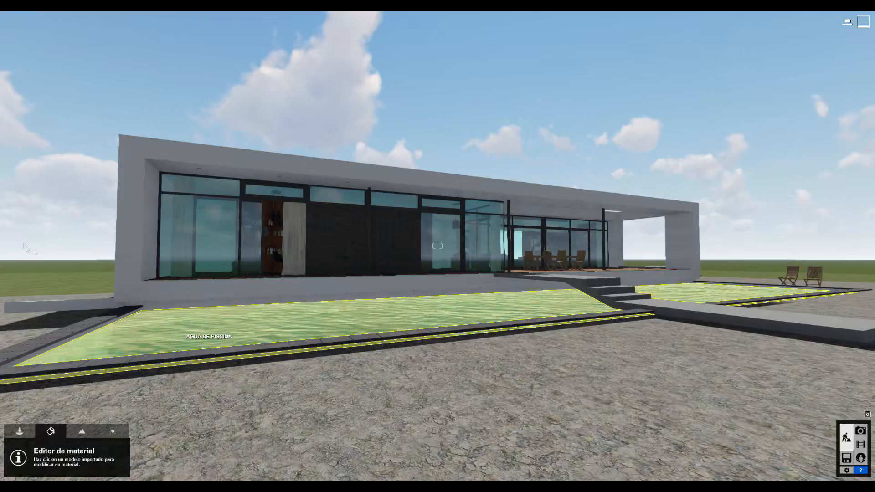
pyautogui.click(206, 340)
pyautogui.click(28, 329)
pyautogui.click(41, 252)
pyautogui.click(17, 251)
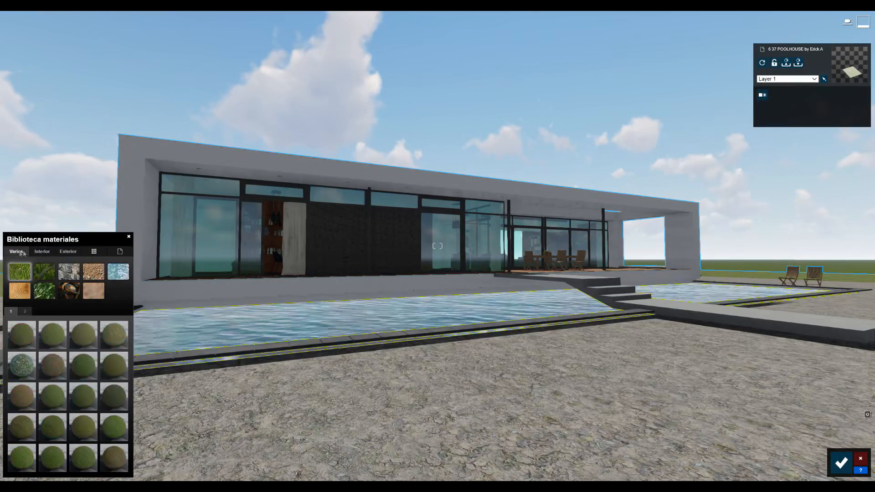
pyautogui.click(120, 273)
pyautogui.click(86, 428)
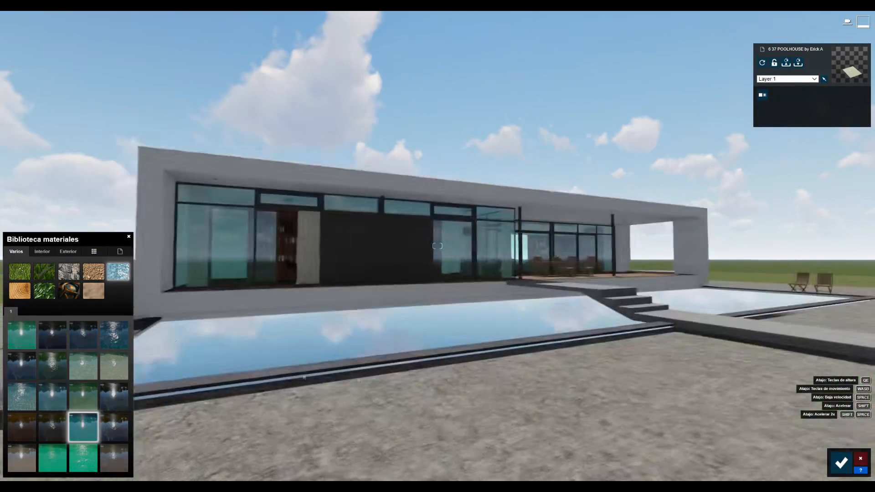
# Give the pool's paved edge a Standard material with reduced reflectivity and increased diffusion and smoothness.
pyautogui.press('w')
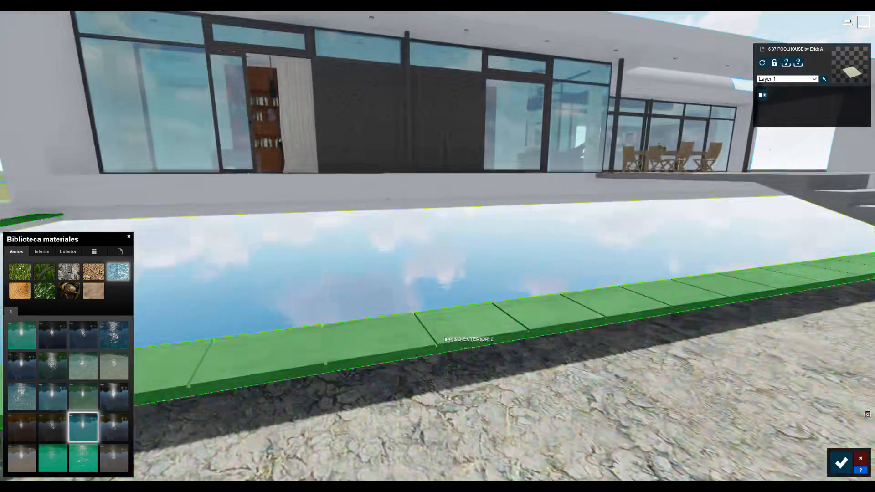
pyautogui.click(446, 340)
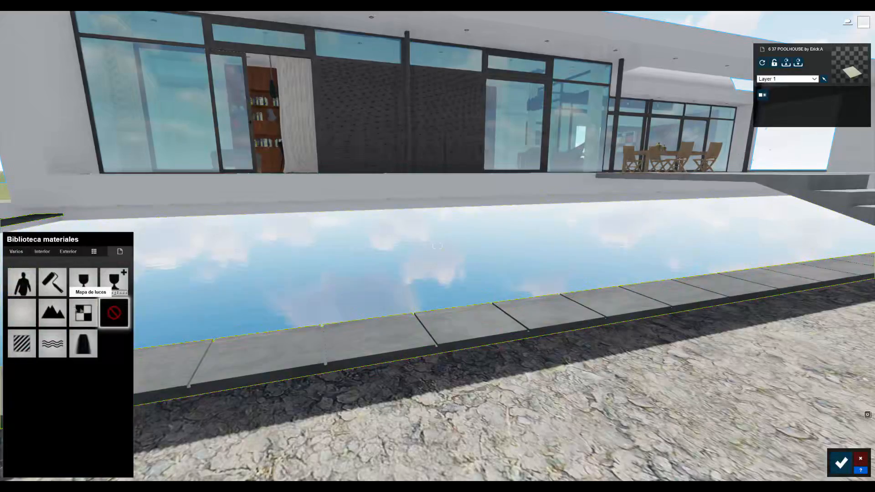
pyautogui.click(18, 345)
pyautogui.press('w')
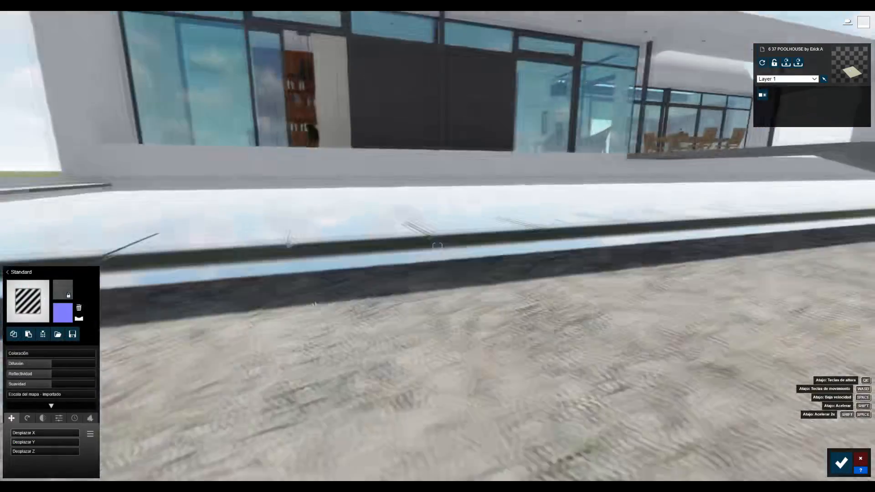
pyautogui.moveTo(360, 392); pyautogui.dragTo(374, 364, button='middle')
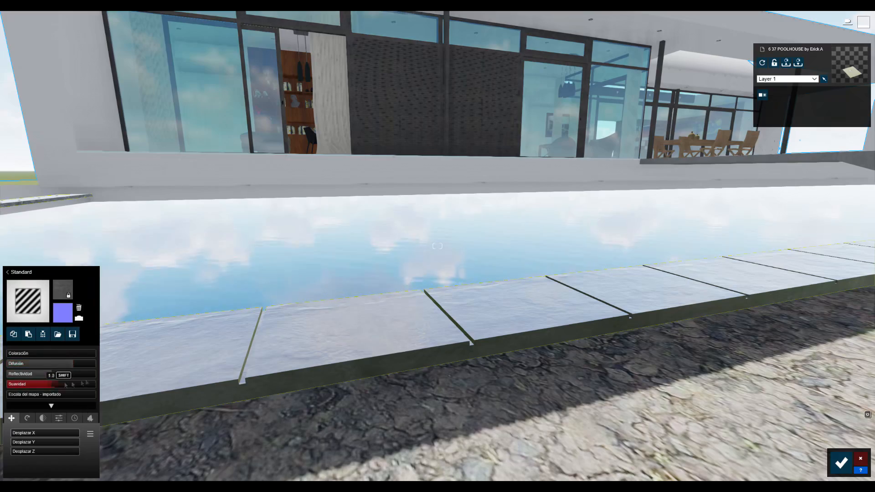
pyautogui.moveTo(50, 375); pyautogui.dragTo(39, 375)
# Replace the stony ground around the pool with a 3D grass material, comparing several lawn types.
pyautogui.press('s')
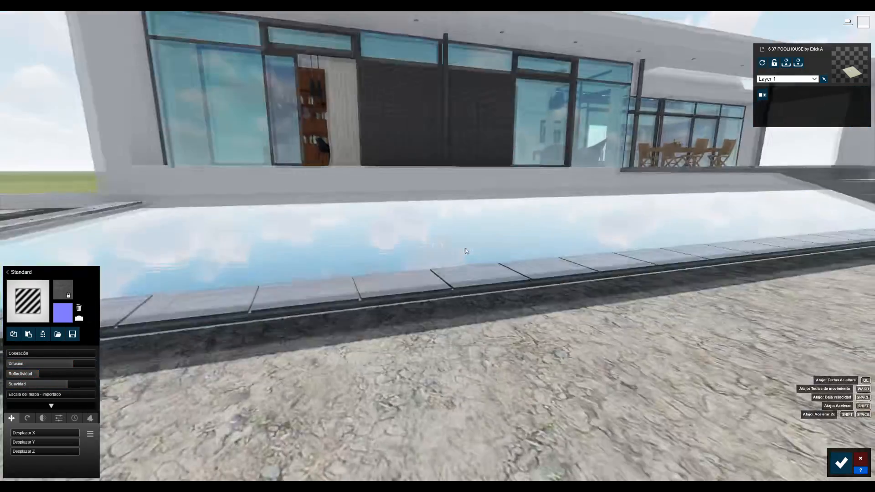
pyautogui.click(431, 389)
pyautogui.click(14, 257)
pyautogui.press('s')
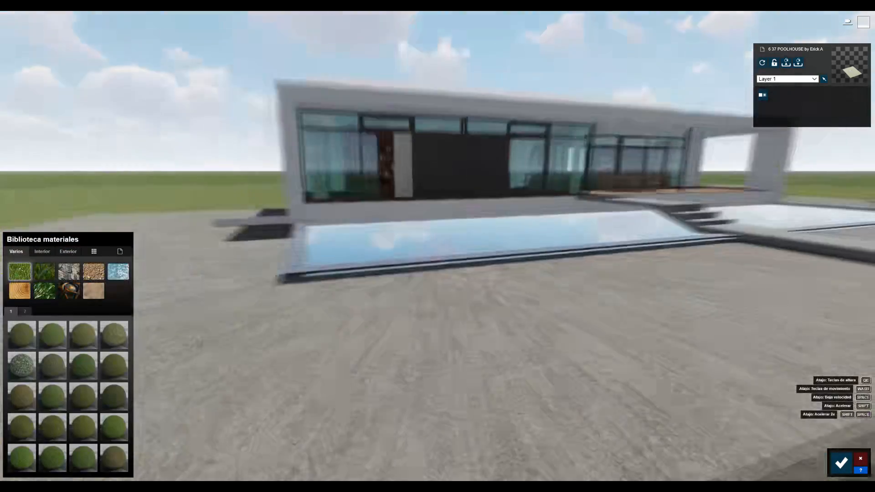
pyautogui.click(52, 427)
pyautogui.moveTo(383, 348)
pyautogui.mouseDown(button='right')
pyautogui.moveTo(422, 328)
pyautogui.moveTo(396, 349)
pyautogui.mouseUp(button='right')
pyautogui.press('w')
pyautogui.click(22, 428)
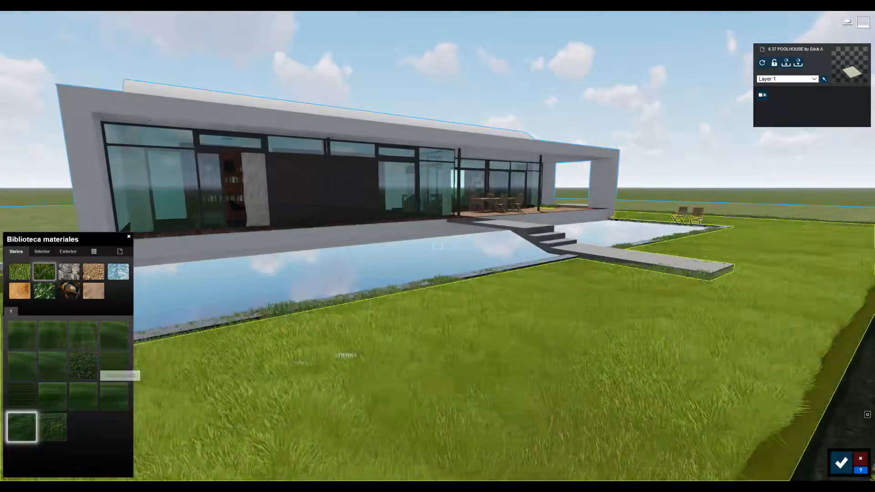
pyautogui.moveTo(335, 355); pyautogui.dragTo(298, 366, button='right')
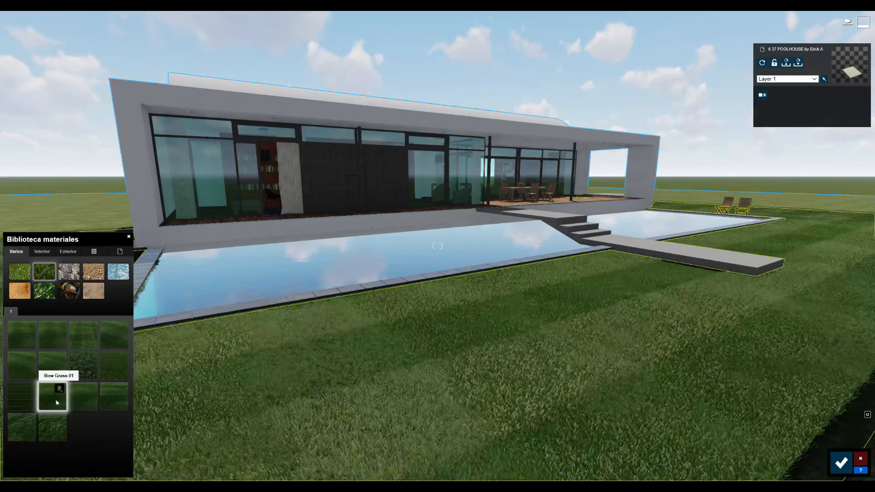
pyautogui.click(112, 340)
pyautogui.click(88, 341)
# Give the dark facade panels and window frames a Standard material with a normal map generated from the colour map.
pyautogui.press('w')
pyautogui.moveTo(418, 304); pyautogui.dragTo(367, 337, button='right')
pyautogui.press('s')
pyautogui.press('w')
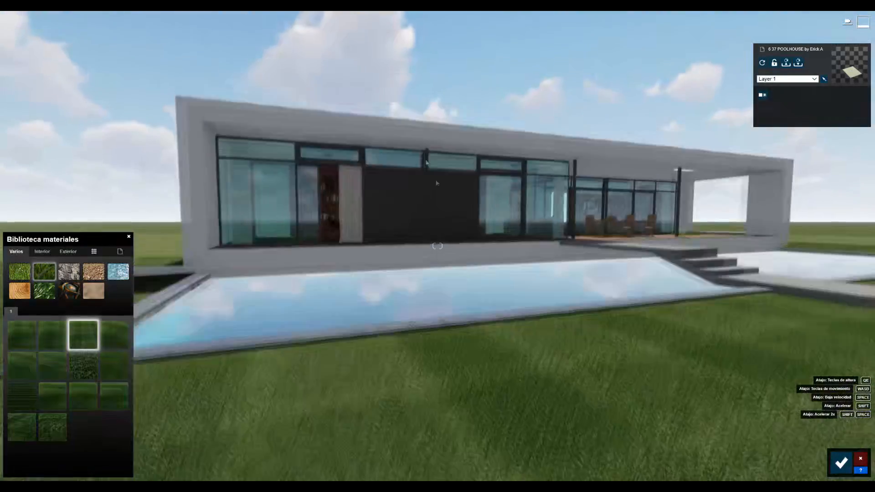
pyautogui.press('w')
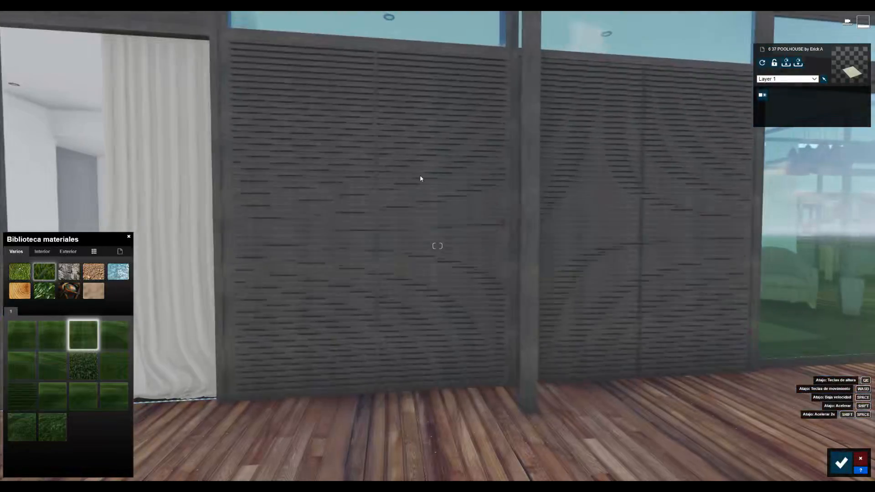
pyautogui.click(420, 188)
pyautogui.press('w')
pyautogui.press('s')
pyautogui.press('s')
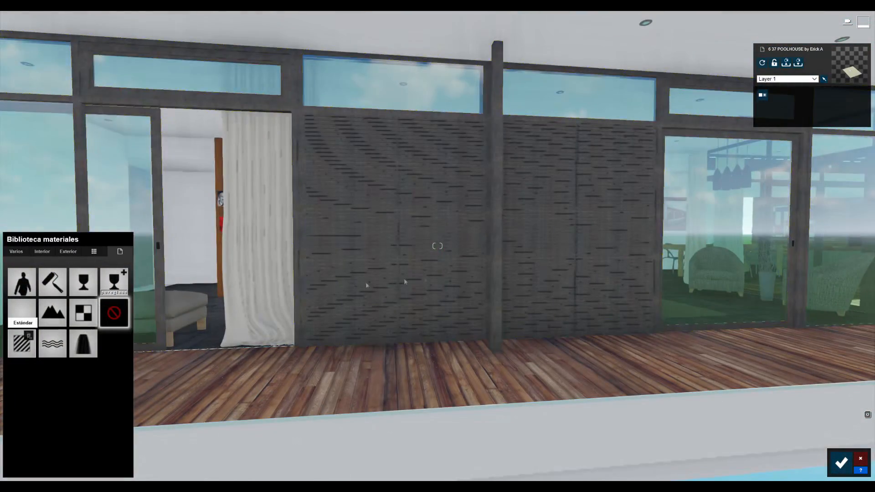
pyautogui.click(21, 313)
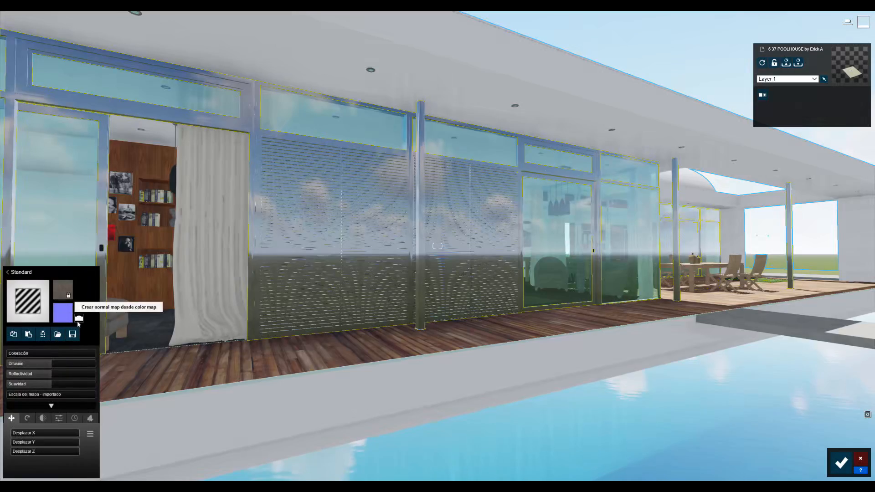
pyautogui.click(78, 321)
# Increase the facade panel material's diffusion and reflectivity, lower its smoothness, and tint it black with colouring at about 0.5.
pyautogui.moveTo(354, 260); pyautogui.dragTo(334, 228, button='right')
pyautogui.moveTo(59, 365); pyautogui.dragTo(69, 365)
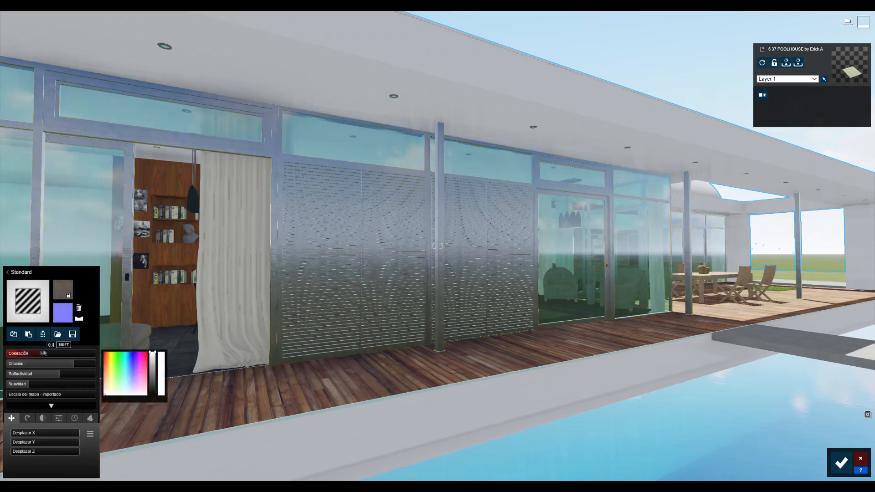
pyautogui.moveTo(154, 378); pyautogui.dragTo(157, 407)
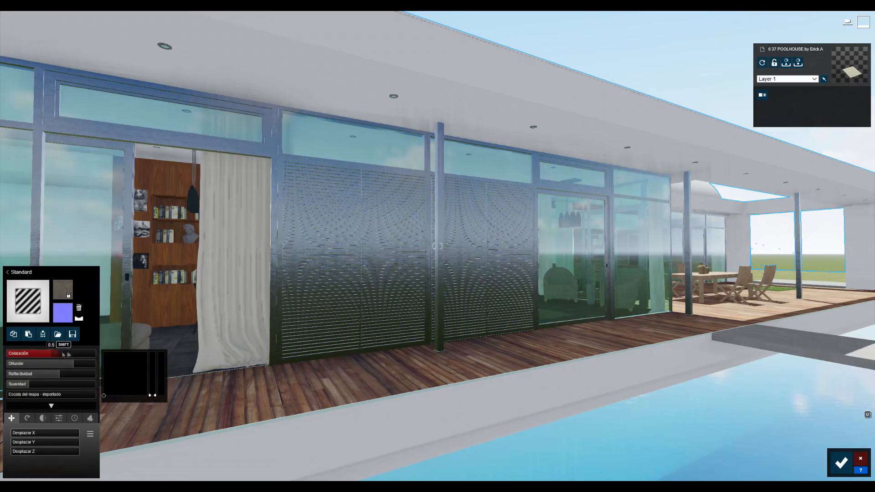
pyautogui.moveTo(51, 355); pyautogui.dragTo(50, 354)
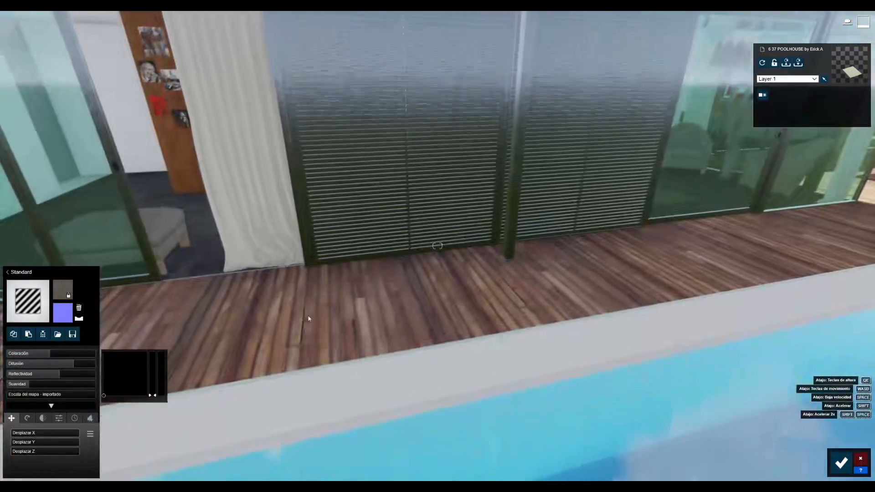
# Apply Polii Wood Planks 32 3k to the terrace deck, set its smoothness to 1.3 and rotate the texture.
pyautogui.click(309, 319)
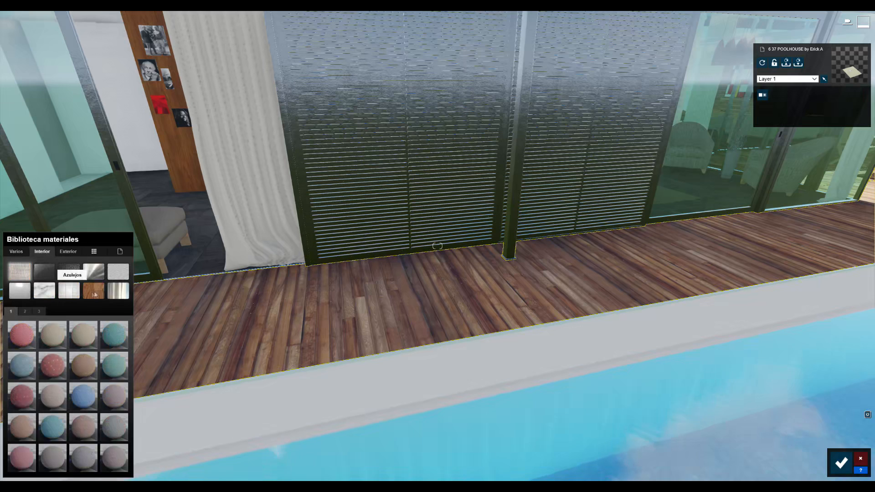
pyautogui.click(60, 431)
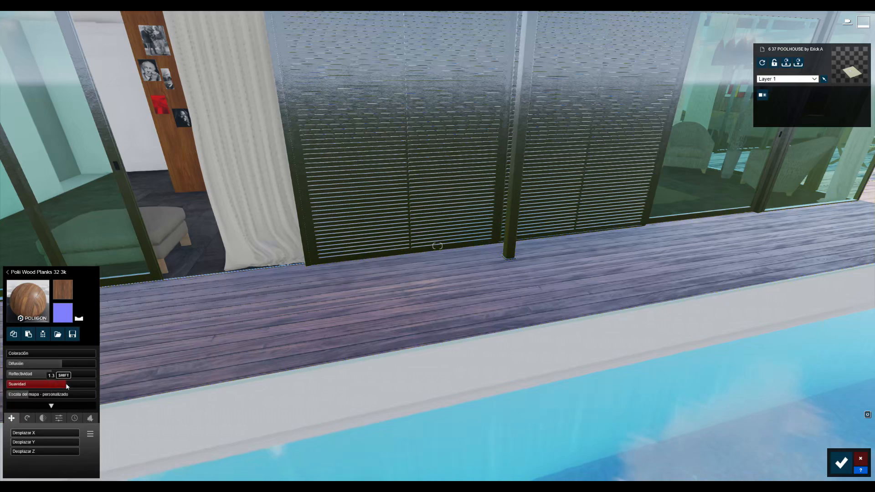
pyautogui.moveTo(15, 434); pyautogui.dragTo(29, 435)
# Apply a Poliigon exterior concrete material to the polished-cement steps and walkway beside the pool.
pyautogui.press('s')
pyautogui.moveTo(309, 351)
pyautogui.mouseDown(button='right')
pyautogui.moveTo(328, 335)
pyautogui.moveTo(318, 346)
pyautogui.mouseUp(button='right')
pyautogui.press('w')
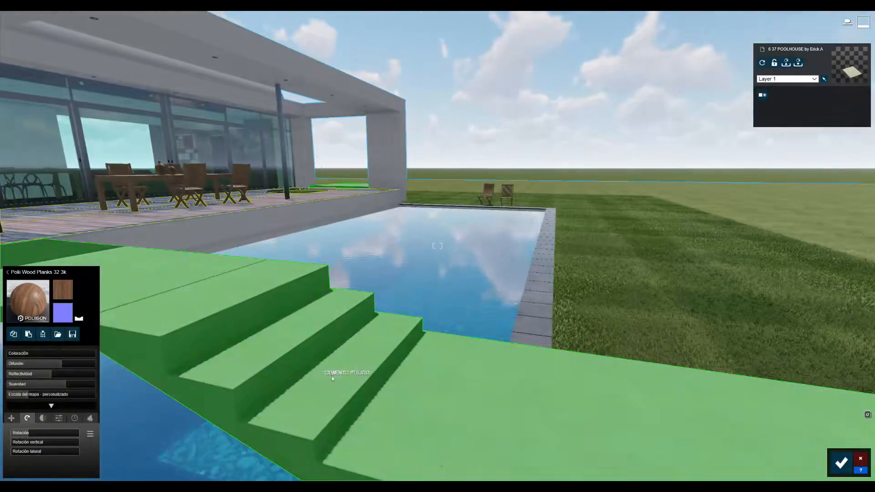
pyautogui.click(332, 368)
pyautogui.click(68, 252)
pyautogui.click(46, 314)
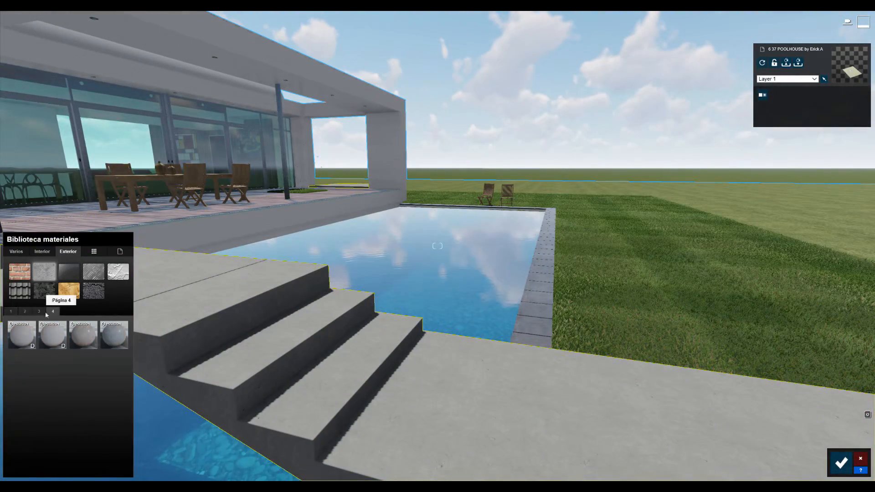
pyautogui.click(80, 341)
# Apply the Polii StonesBeach 002 2k material to the pool floor.
pyautogui.press('s')
pyautogui.moveTo(397, 335); pyautogui.dragTo(380, 259, button='right')
pyautogui.press('w')
pyautogui.press('w')
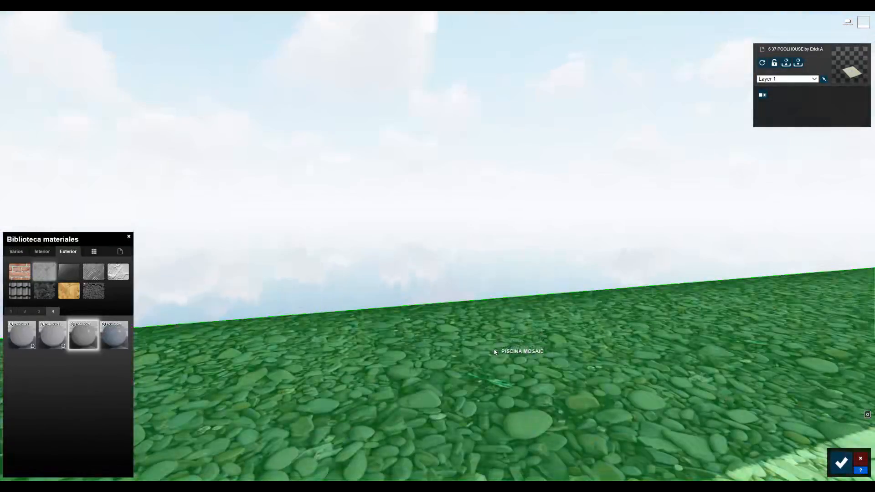
pyautogui.click(17, 253)
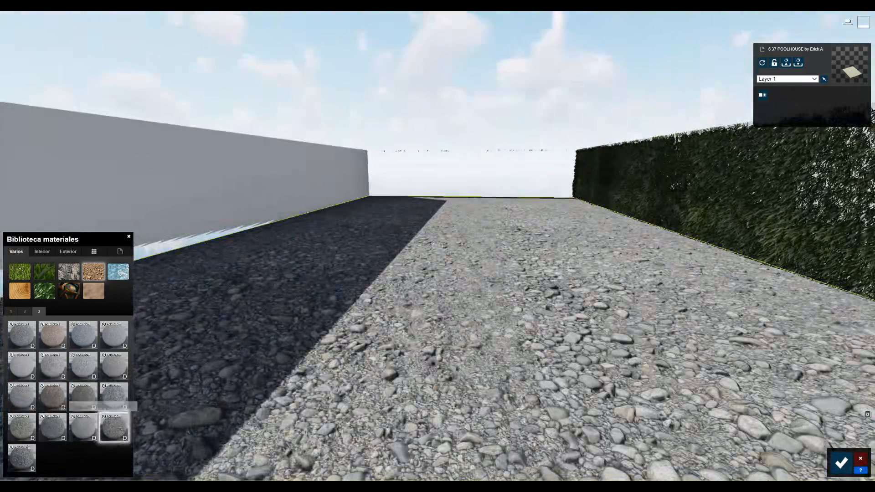
pyautogui.click(22, 459)
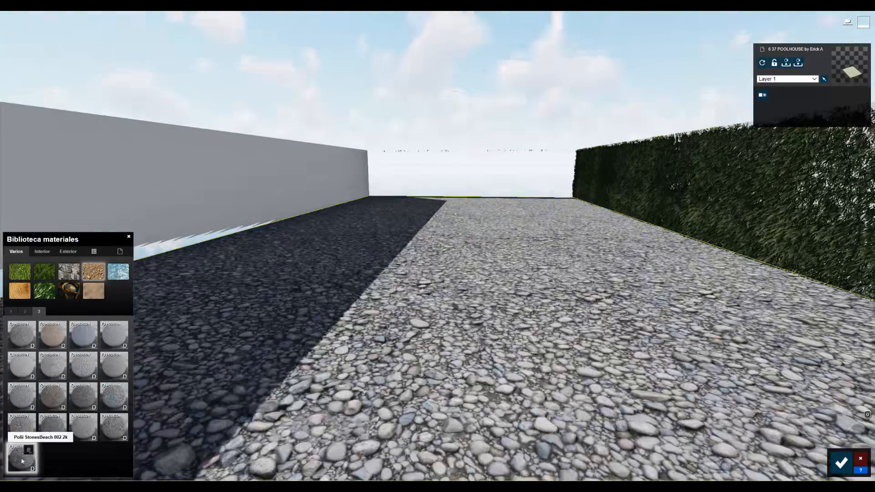
# Compare other gravel materials on the pool floor, including Polii GroundGravel 015 2k, and return to Polii StonesBeach 002 2k.
pyautogui.click(57, 431)
pyautogui.click(27, 430)
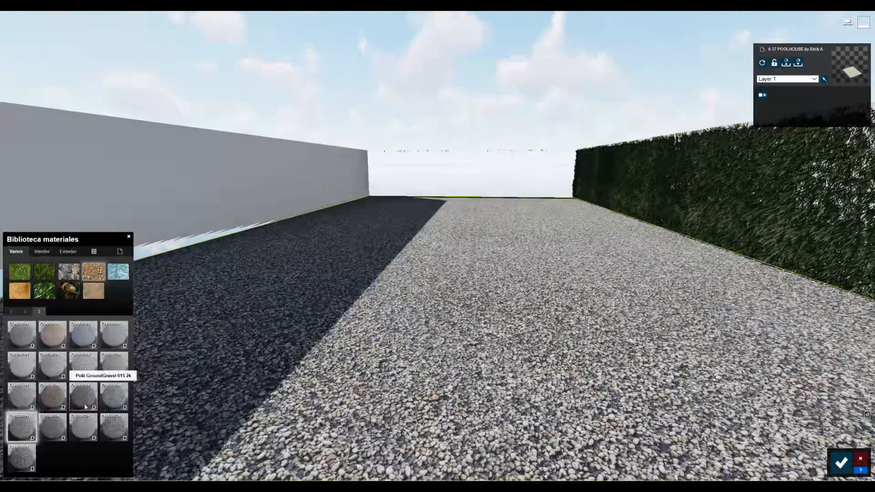
pyautogui.click(85, 407)
pyautogui.click(28, 405)
pyautogui.click(24, 458)
# Raise the displacement of the pool floor's beach stone material to its maximum.
pyautogui.moveTo(219, 437); pyautogui.dragTo(252, 474, button='right')
pyautogui.press('w')
pyautogui.press('q')
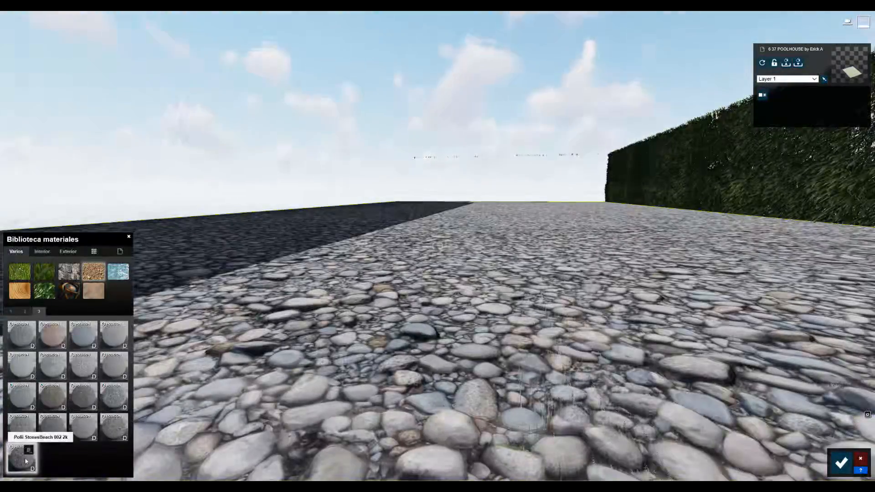
pyautogui.click(22, 457)
pyautogui.moveTo(93, 383); pyautogui.dragTo(96, 384)
# Try the exterior pureglass material Glass Panels Volume 001 on the pool's water surface.
pyautogui.press('q')
pyautogui.moveTo(336, 234); pyautogui.dragTo(278, 237, button='right')
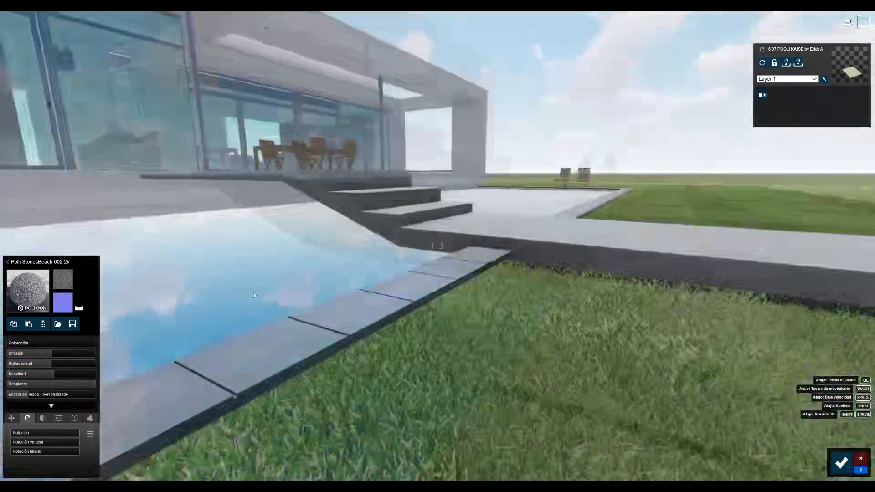
pyautogui.press('w')
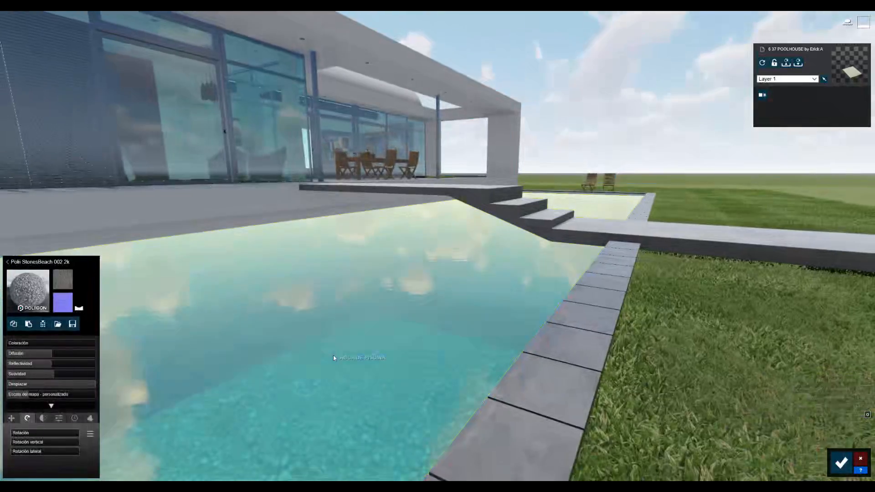
pyautogui.click(341, 358)
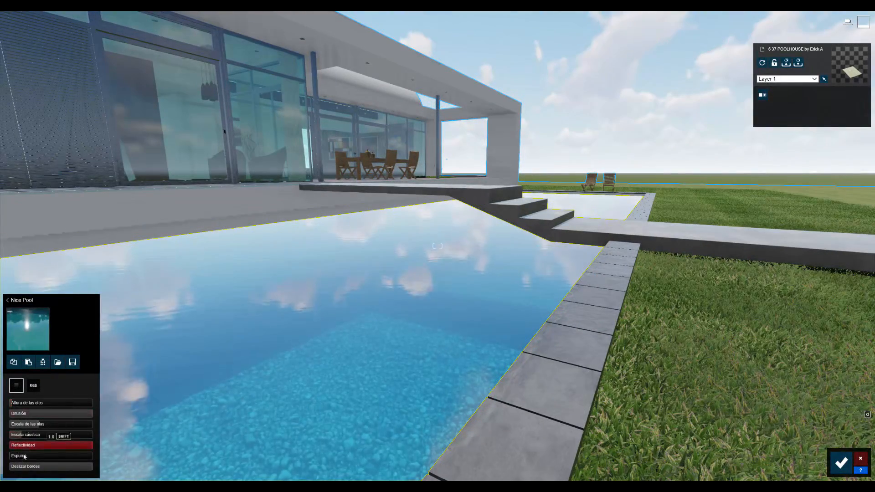
pyautogui.click(26, 327)
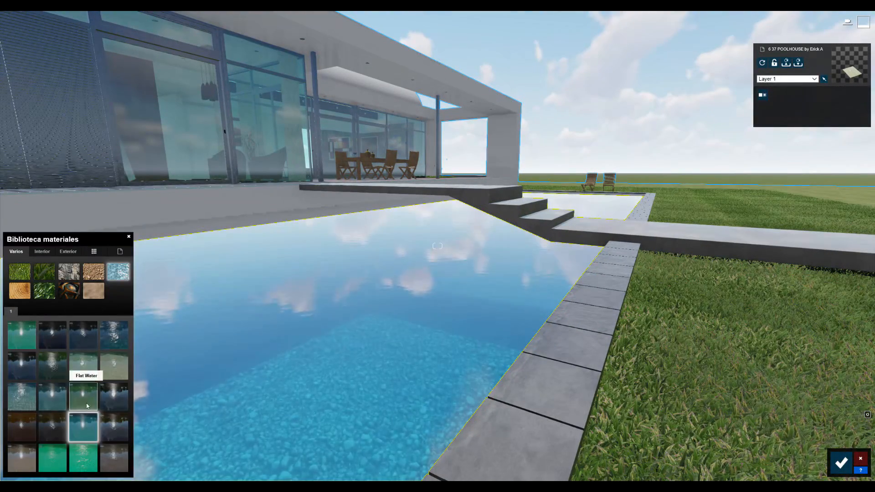
pyautogui.click(95, 252)
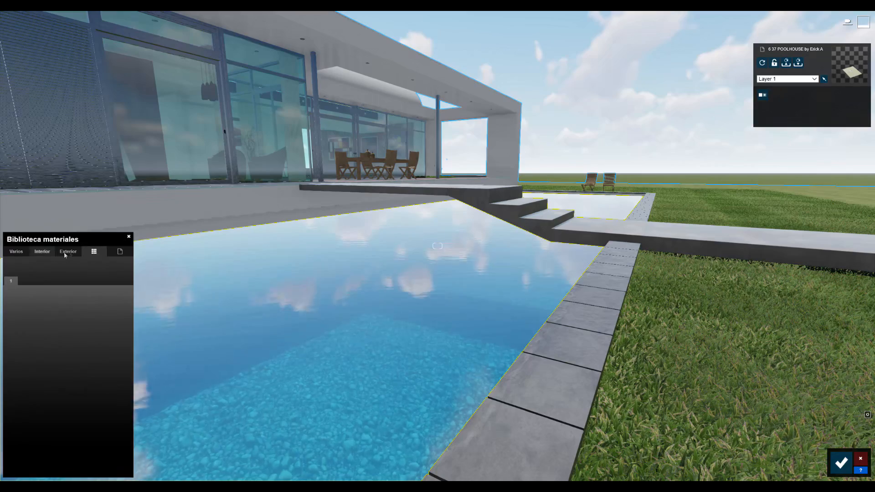
pyautogui.click(68, 253)
pyautogui.click(70, 274)
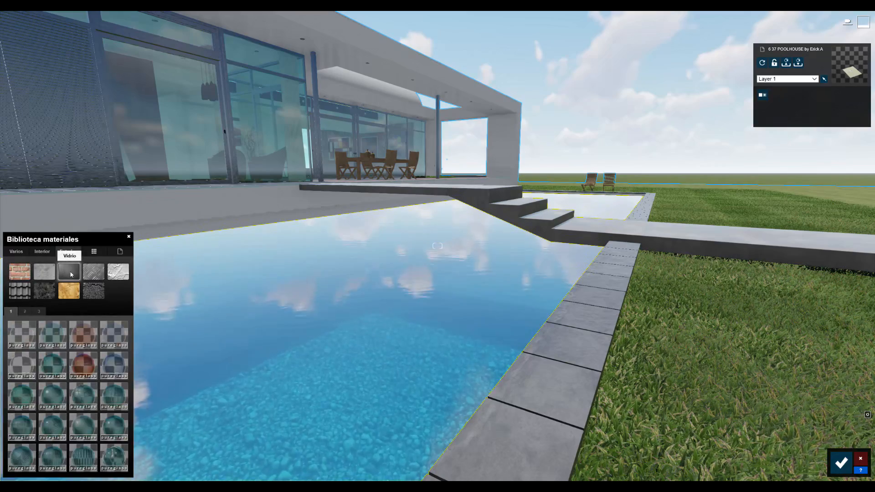
pyautogui.click(28, 339)
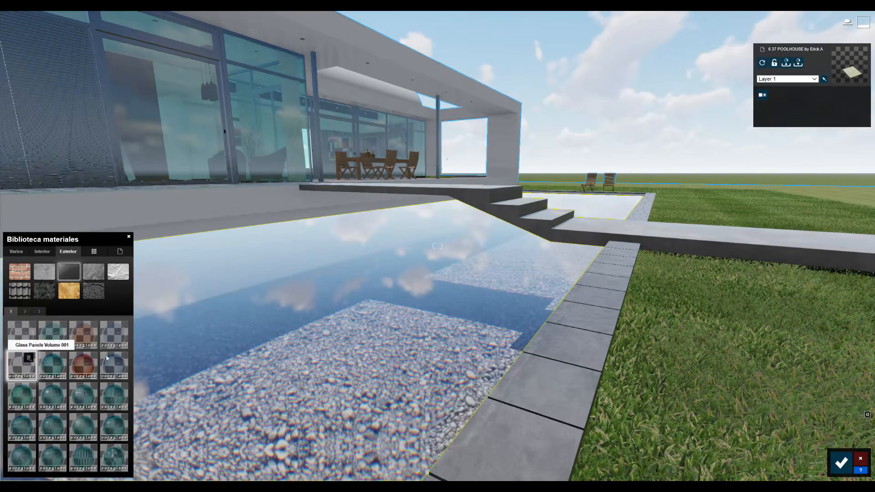
pyautogui.click(21, 365)
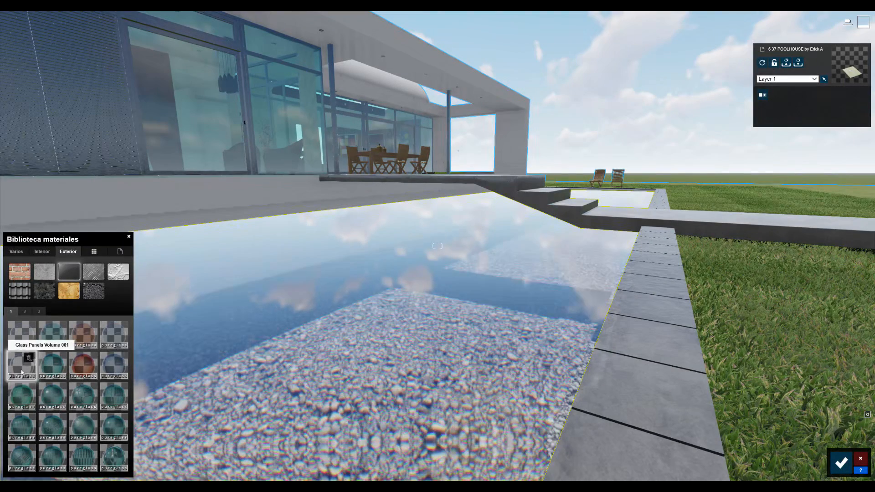
pyautogui.click(21, 373)
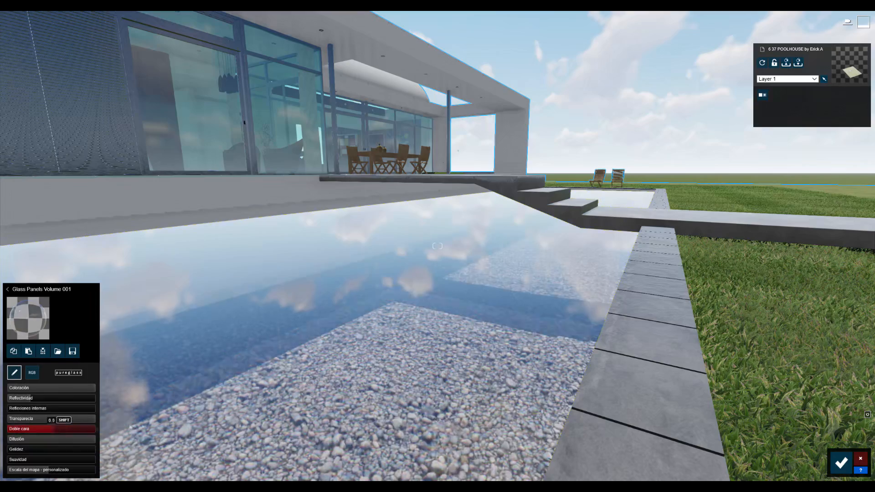
# Lower the Suavidad (smoothness) of the glass material on the pool surface and check it from farther back.
pyautogui.moveTo(38, 459); pyautogui.dragTo(15, 458)
pyautogui.moveTo(396, 339); pyautogui.dragTo(379, 308, button='right')
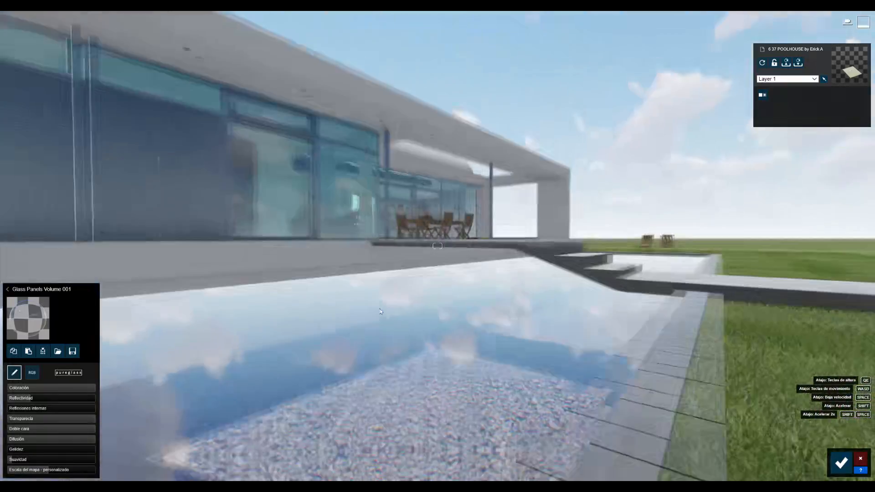
pyautogui.press('s')
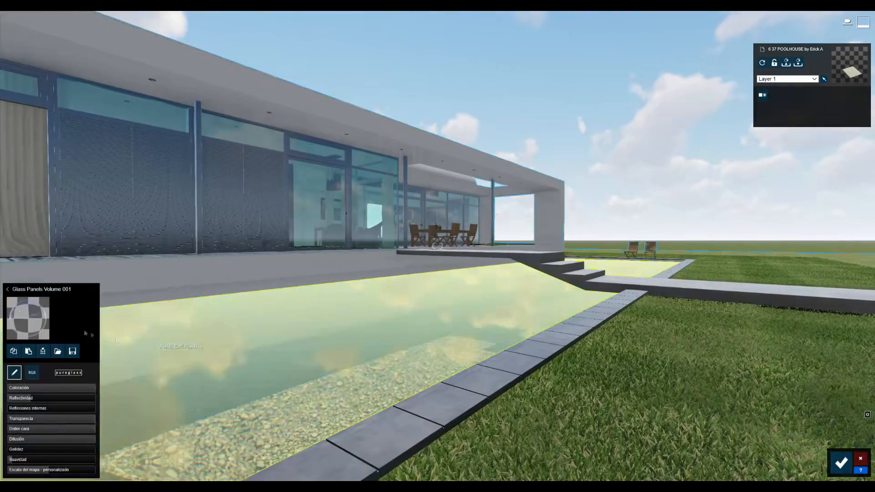
# Reapply the Nice Pool water material to the pool surface.
pyautogui.click(312, 290)
pyautogui.click(16, 252)
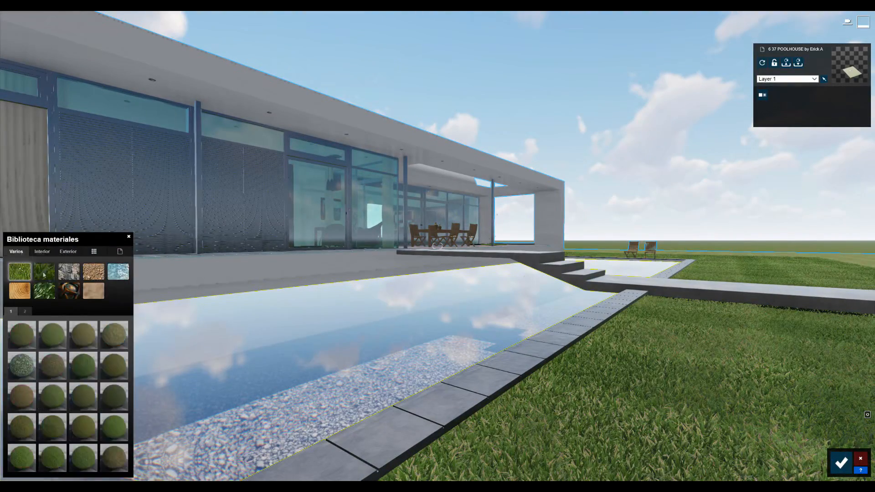
pyautogui.click(118, 275)
pyautogui.click(84, 423)
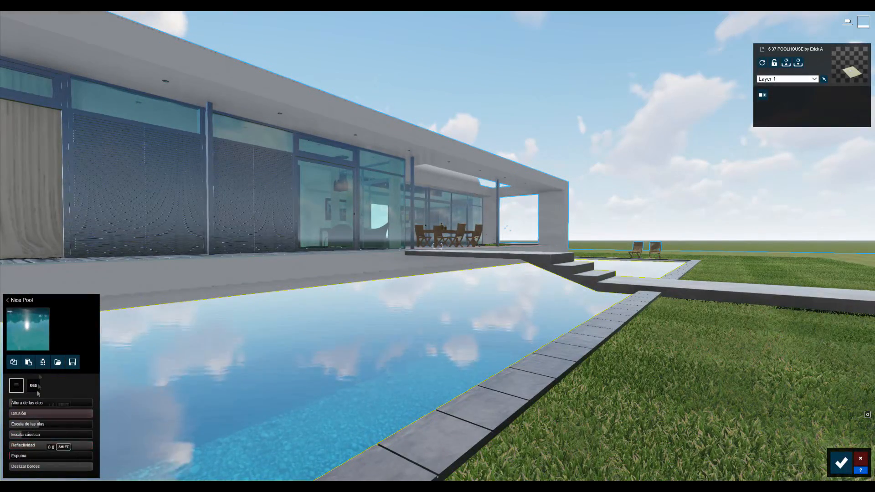
# Assign the standard Glass material to the terrace window panes and raise its reflectivity to over half.
pyautogui.moveTo(224, 357); pyautogui.dragTo(256, 426, button='right')
pyautogui.press('s')
pyautogui.press('w')
pyautogui.press('w')
pyautogui.moveTo(333, 312); pyautogui.dragTo(299, 319, button='right')
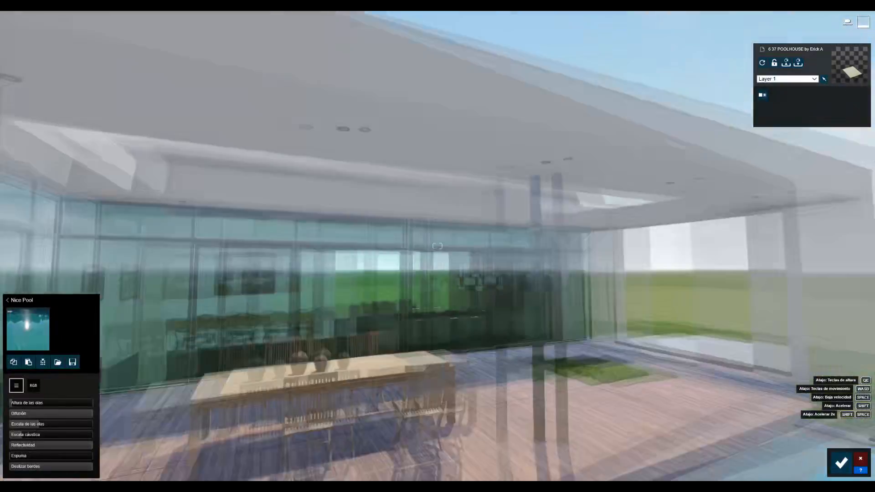
pyautogui.click(368, 289)
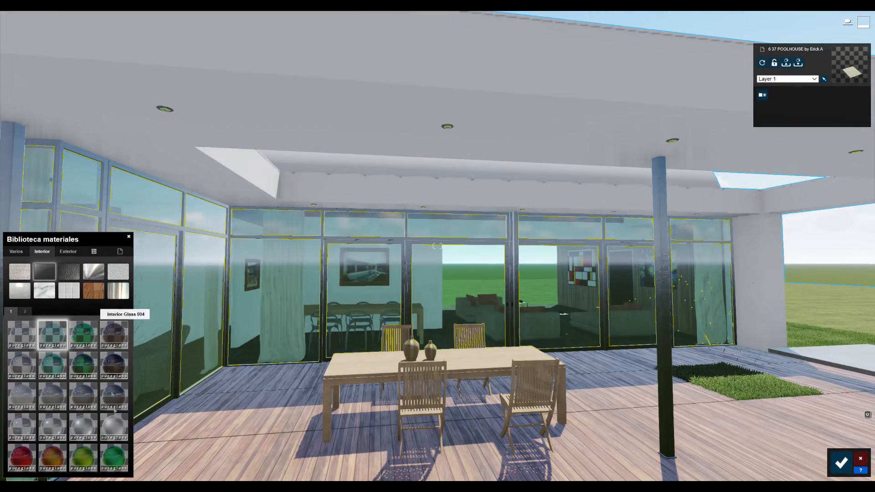
pyautogui.click(95, 252)
pyautogui.click(120, 252)
pyautogui.click(82, 282)
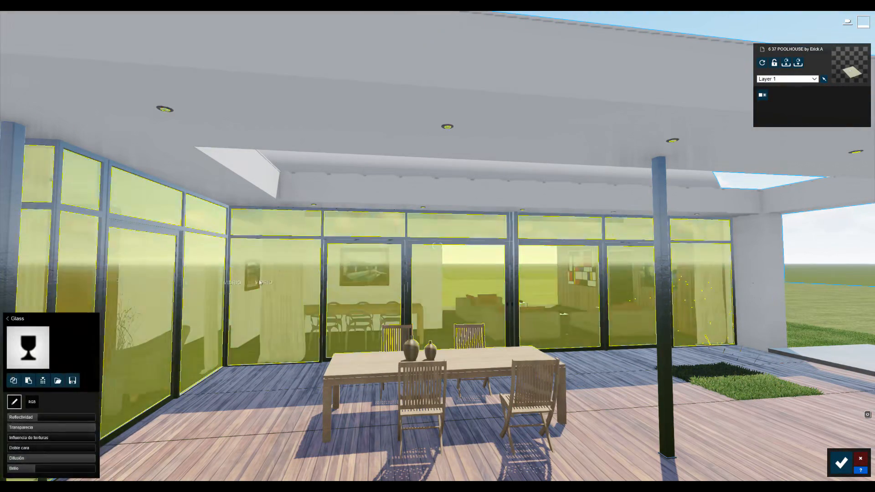
pyautogui.click(64, 421)
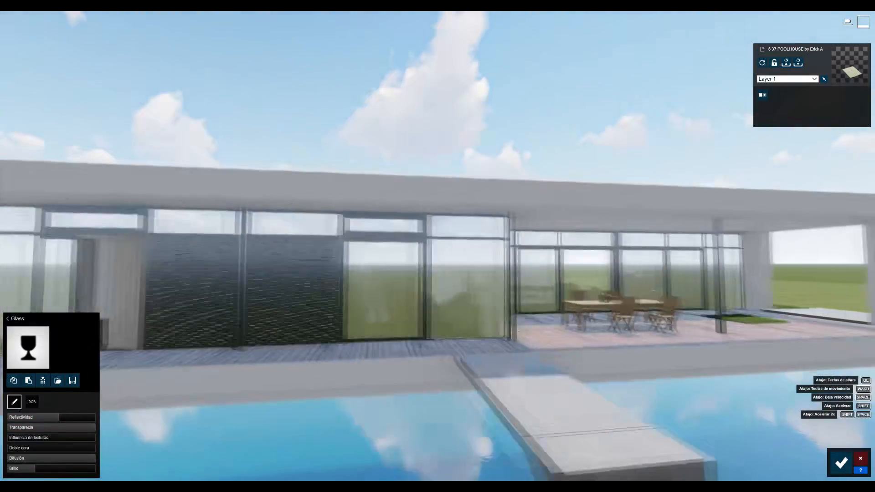
# Assign the standard Color material to the selected part of the house.
pyautogui.click(53, 283)
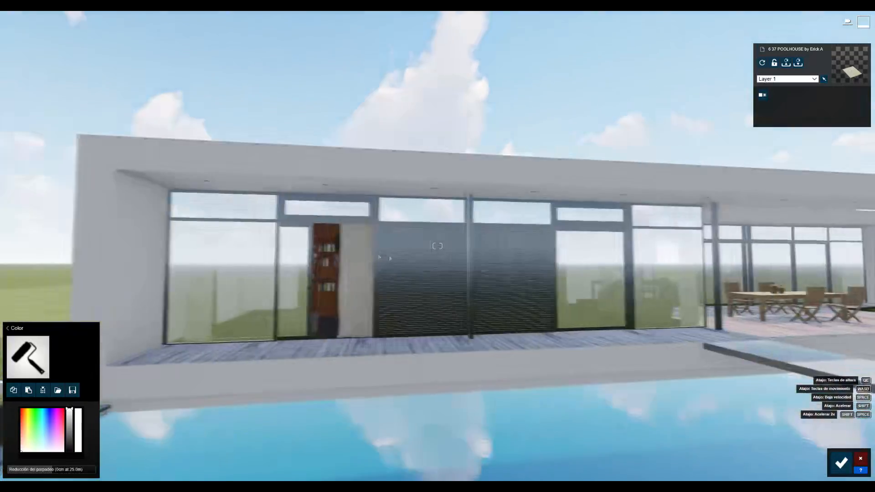
pyautogui.press('w')
# Apply a sheer, translucent interior curtain material to the curtain behind the glass doors.
pyautogui.click(230, 280)
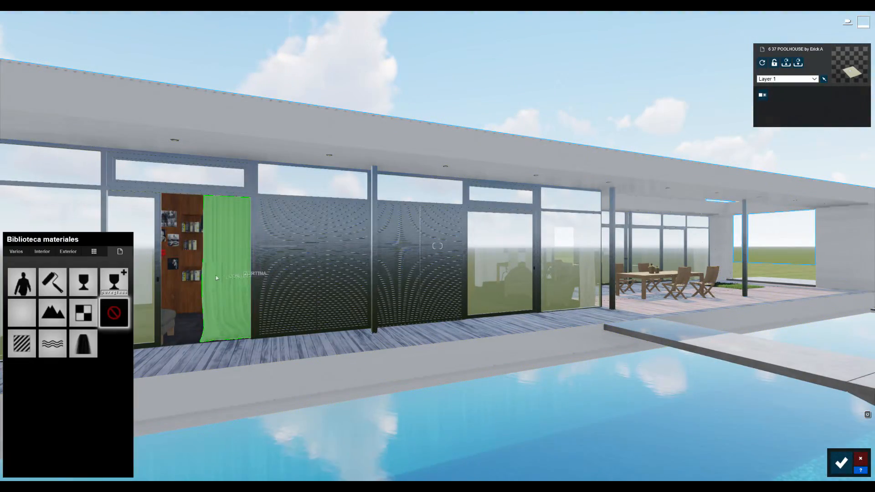
pyautogui.press('w')
pyautogui.moveTo(211, 283); pyautogui.dragTo(424, 371, button='right')
pyautogui.click(324, 207)
pyautogui.press('w')
pyautogui.press('s')
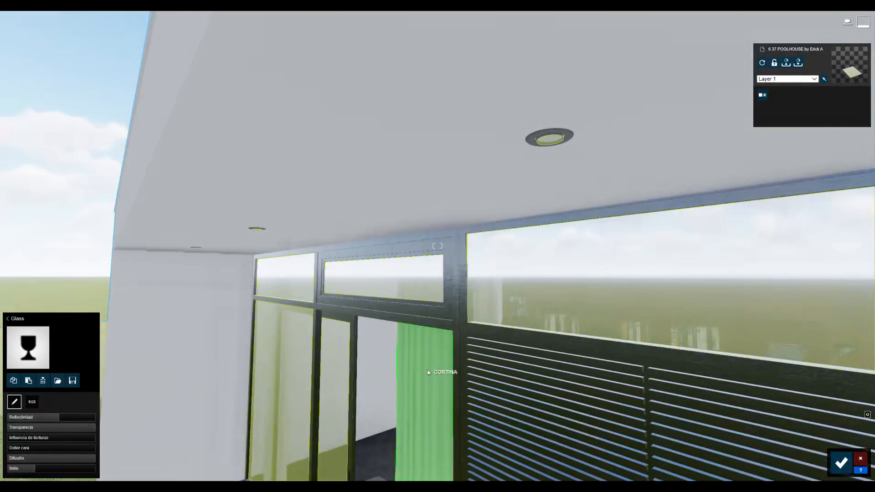
pyautogui.click(424, 370)
pyautogui.click(16, 251)
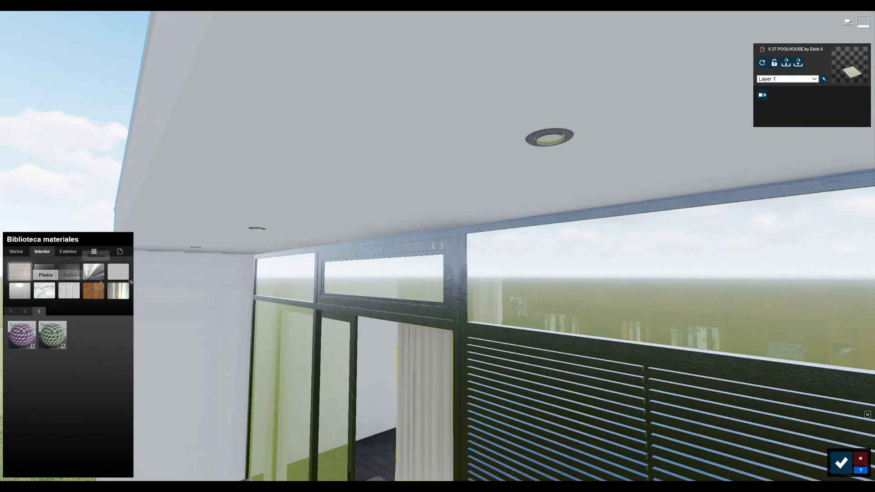
pyautogui.click(112, 343)
# Select the study's wooden bookshelf wall and browse the interior wood materials for it.
pyautogui.press('d')
pyautogui.press('w')
pyautogui.moveTo(419, 278); pyautogui.dragTo(401, 281, button='right')
pyautogui.press('w')
pyautogui.click(388, 280)
pyautogui.click(42, 251)
pyautogui.click(94, 290)
pyautogui.click(67, 311)
pyautogui.click(53, 312)
pyautogui.click(11, 312)
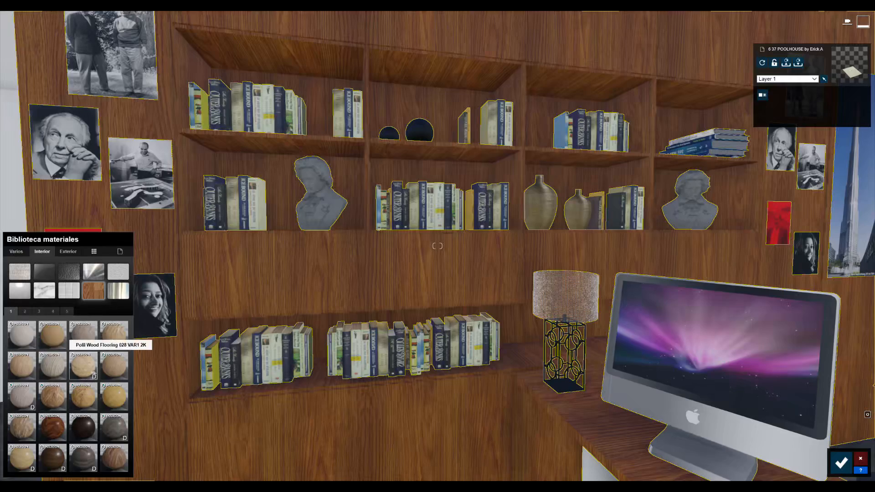
# Apply an exterior orange-brown wood material to the study's bookshelf wall and desk.
pyautogui.moveTo(51, 332); pyautogui.dragTo(27, 321, button='right')
pyautogui.click(71, 253)
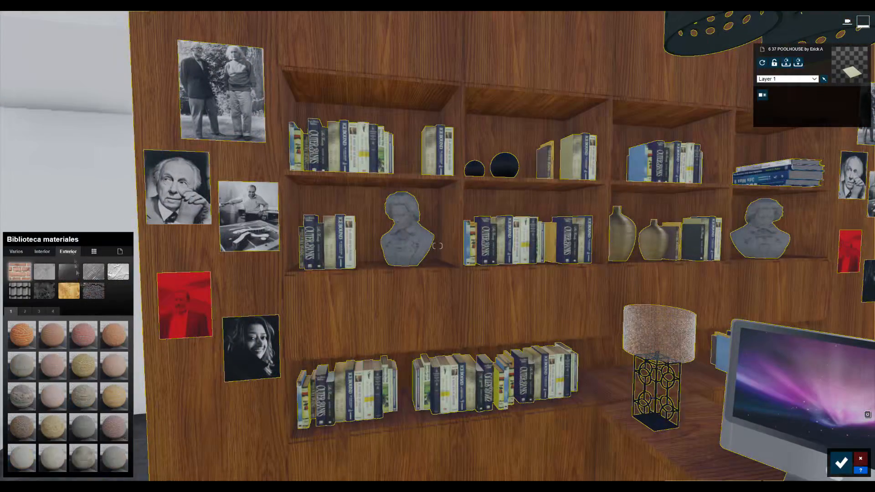
pyautogui.click(53, 336)
pyautogui.scroll(-4, 412, 310)
pyautogui.moveTo(412, 310); pyautogui.dragTo(319, 346, button='right')
pyautogui.scroll(2, 319, 346)
pyautogui.click(26, 457)
pyautogui.click(51, 335)
pyautogui.scroll(-3, 502, 342)
# Try the interior tile material Polii Tiles 06 01 3k on the study's dark slate floor.
pyautogui.moveTo(501, 342); pyautogui.dragTo(821, 388, button='right')
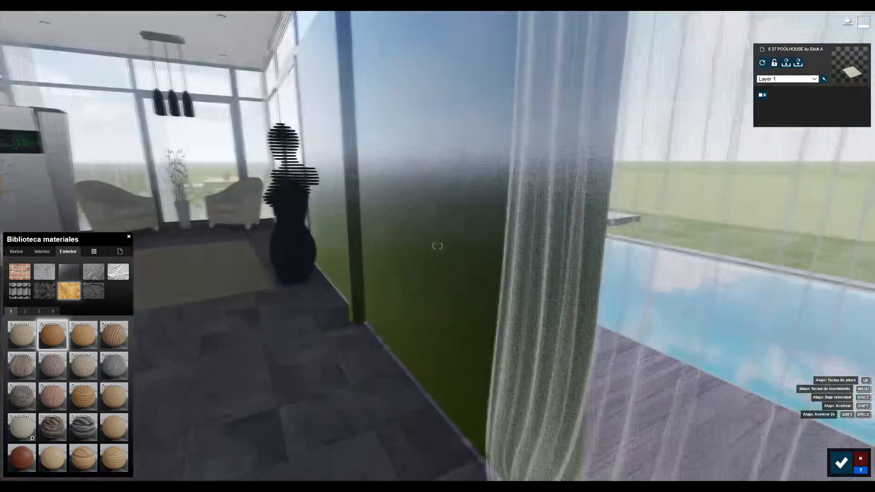
pyautogui.moveTo(417, 343); pyautogui.dragTo(373, 358, button='right')
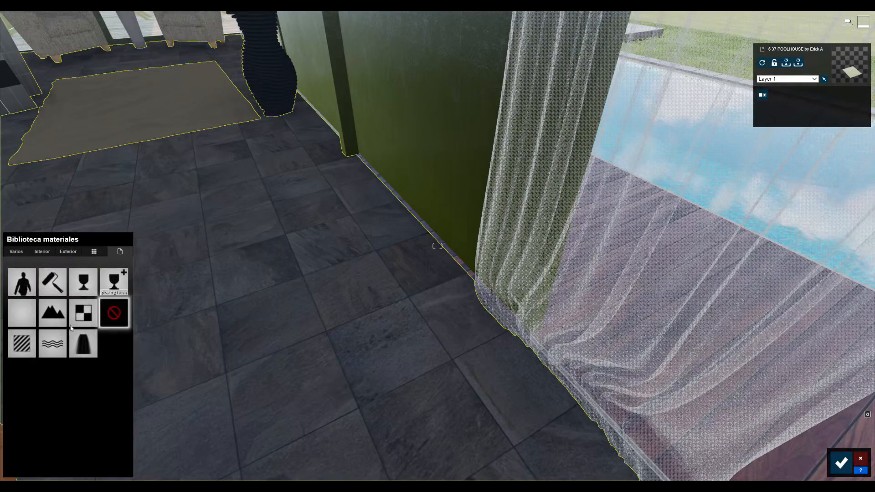
pyautogui.click(44, 252)
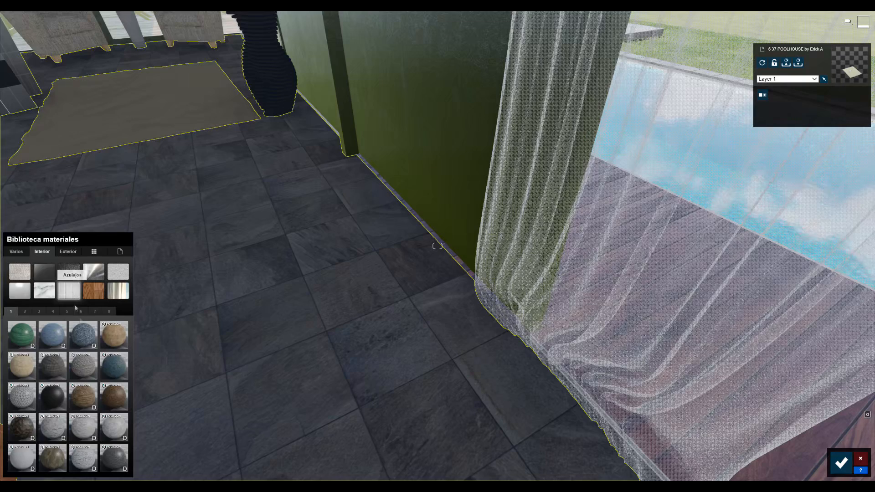
pyautogui.click(25, 312)
pyautogui.click(56, 427)
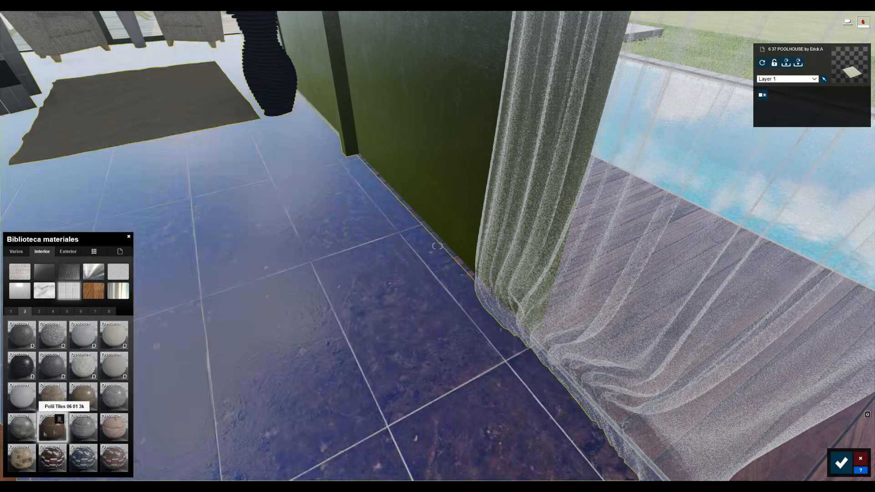
# Compare other interior tile materials on the study floor, including a light grey stone tile and a rough stone paving.
pyautogui.click(22, 433)
pyautogui.click(53, 429)
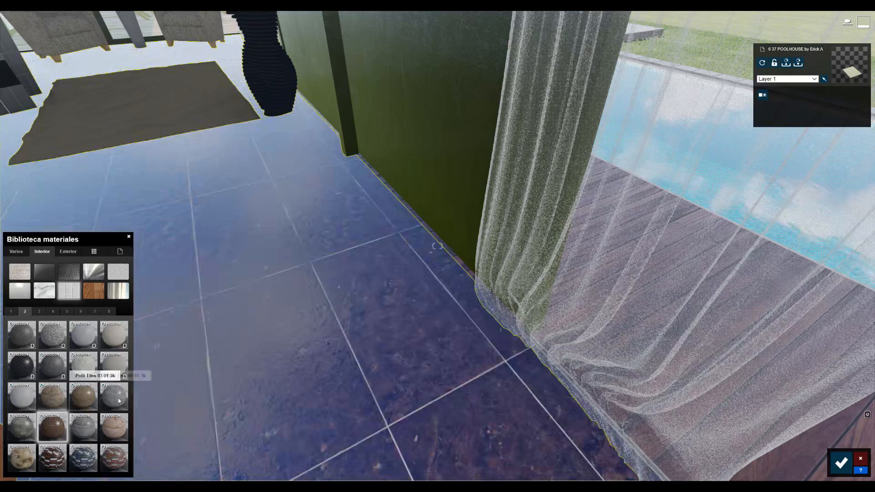
pyautogui.click(114, 395)
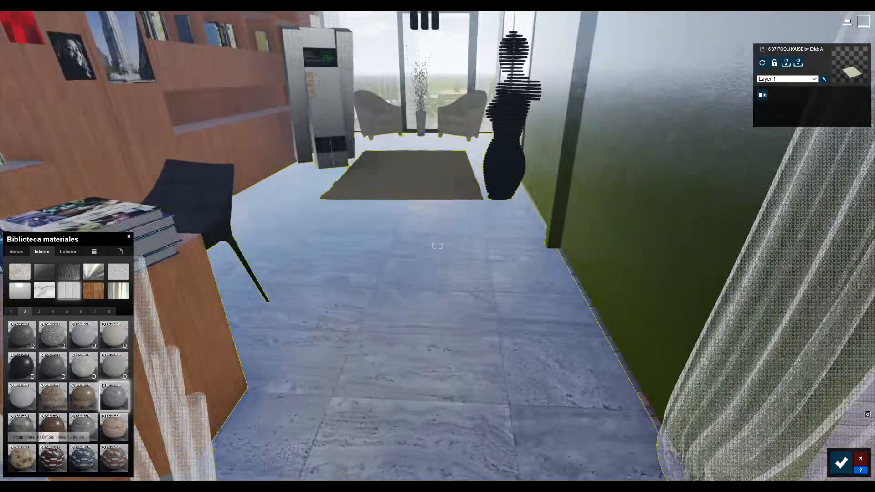
pyautogui.click(49, 432)
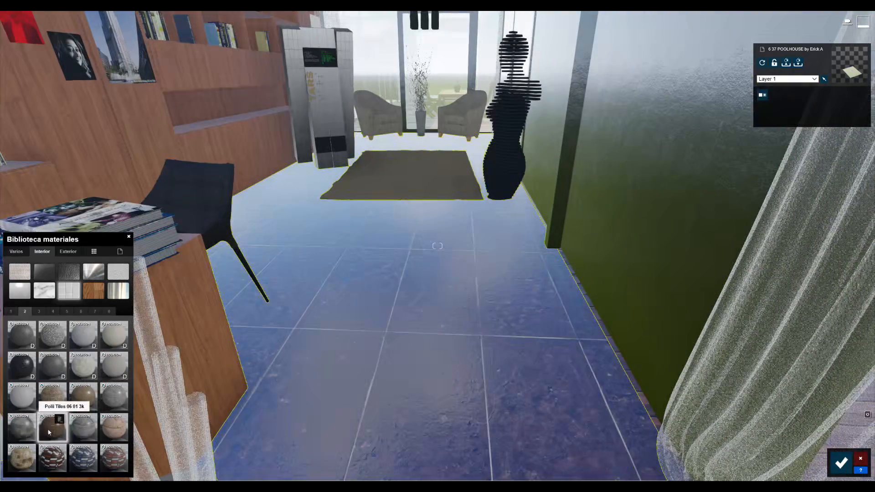
pyautogui.click(23, 459)
pyautogui.click(50, 437)
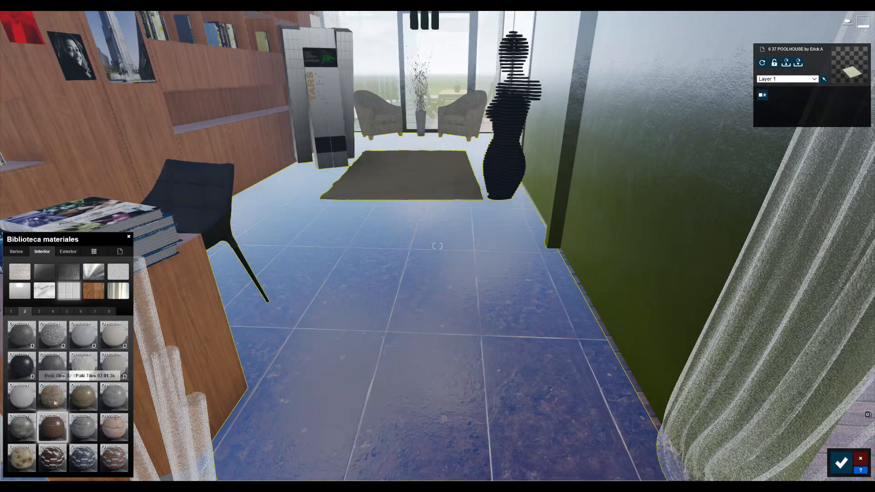
pyautogui.click(57, 402)
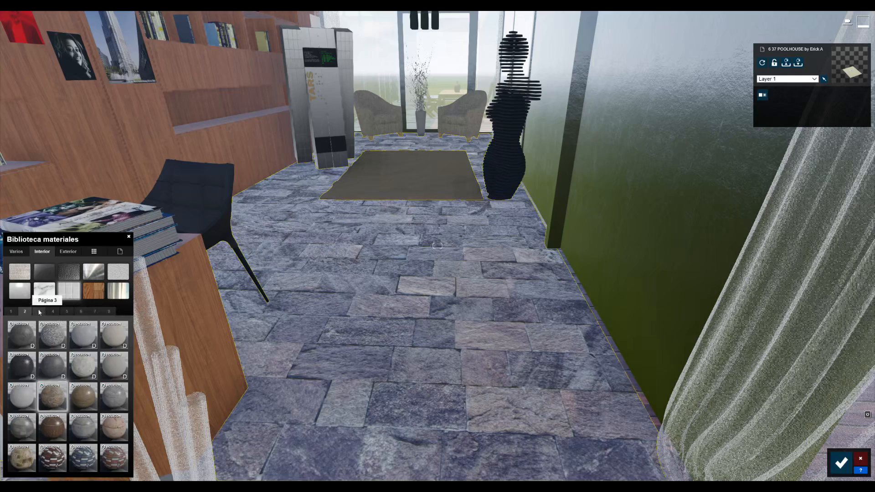
# Compare a plain light tile with the brown wood-look tile on the study floor, and apply the wood-look tile at a smaller map scale.
pyautogui.click(84, 343)
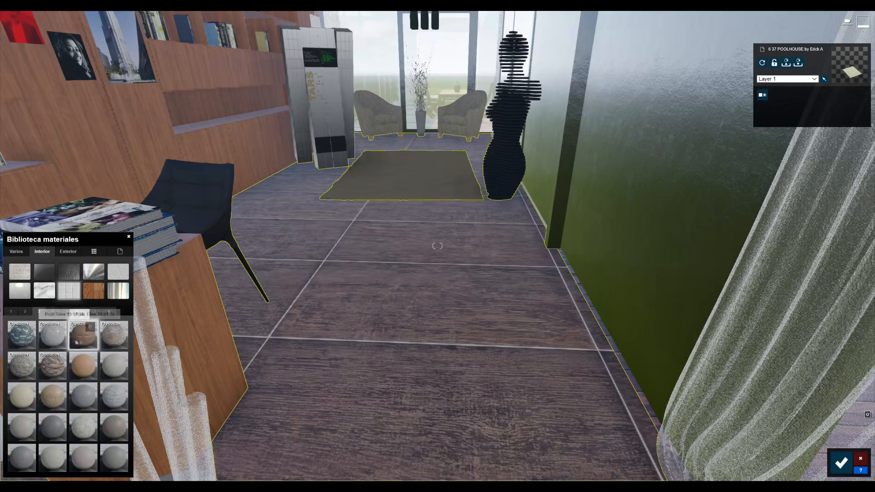
pyautogui.click(114, 434)
pyautogui.moveTo(339, 318); pyautogui.dragTo(375, 284, button='middle')
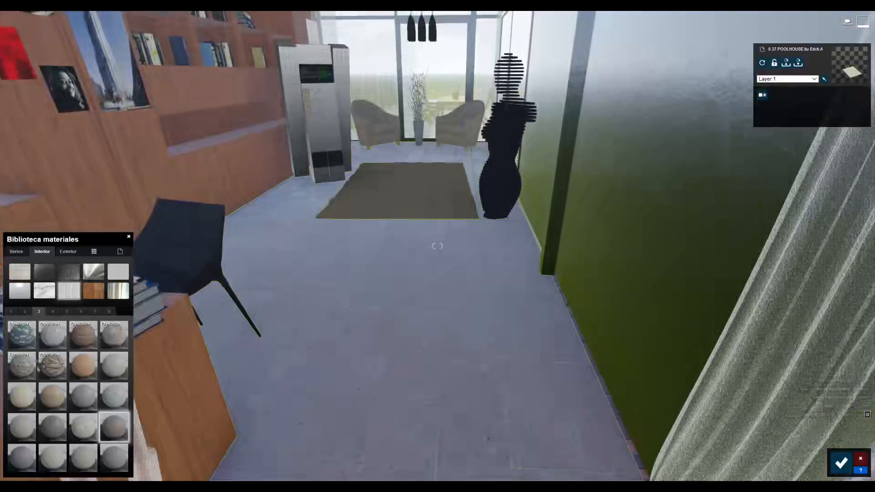
pyautogui.doubleClick(90, 339)
pyautogui.moveTo(31, 398); pyautogui.dragTo(28, 398)
# Apply the Standard material to the study floor, lower its reflectivity and raise its diffusion to 1.4.
pyautogui.click(30, 273)
pyautogui.click(120, 252)
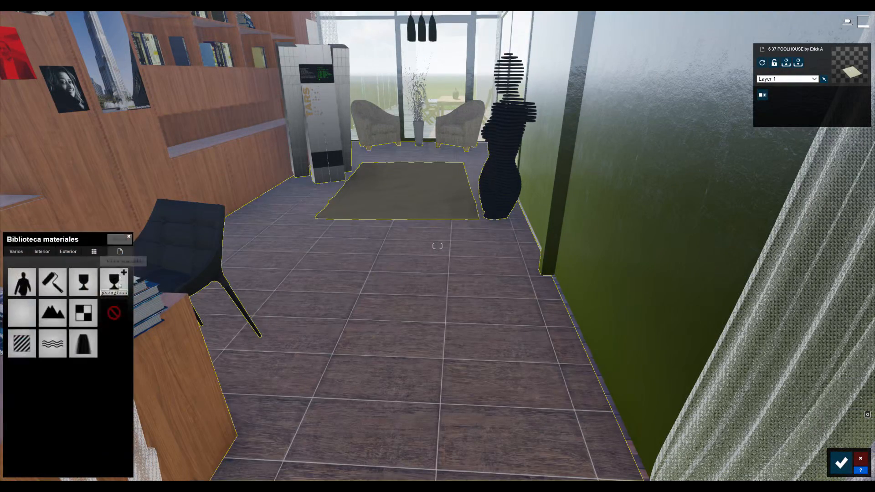
pyautogui.click(32, 346)
pyautogui.press('e')
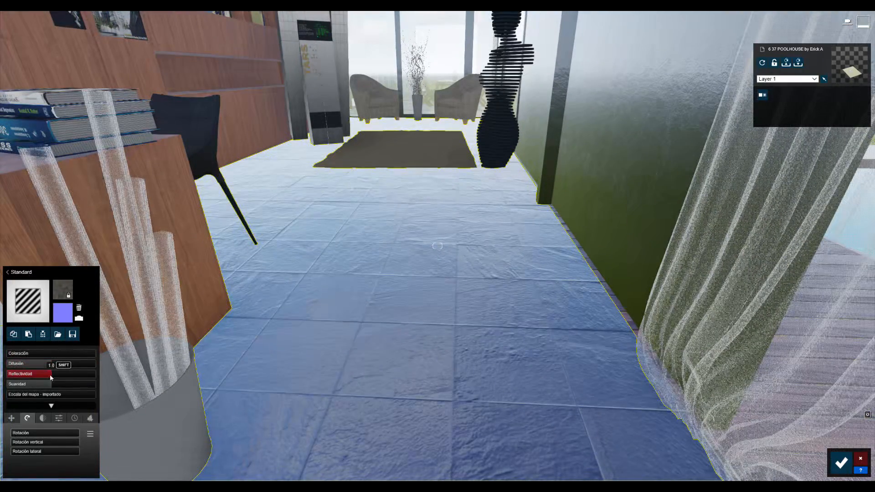
pyautogui.moveTo(51, 378); pyautogui.dragTo(44, 377)
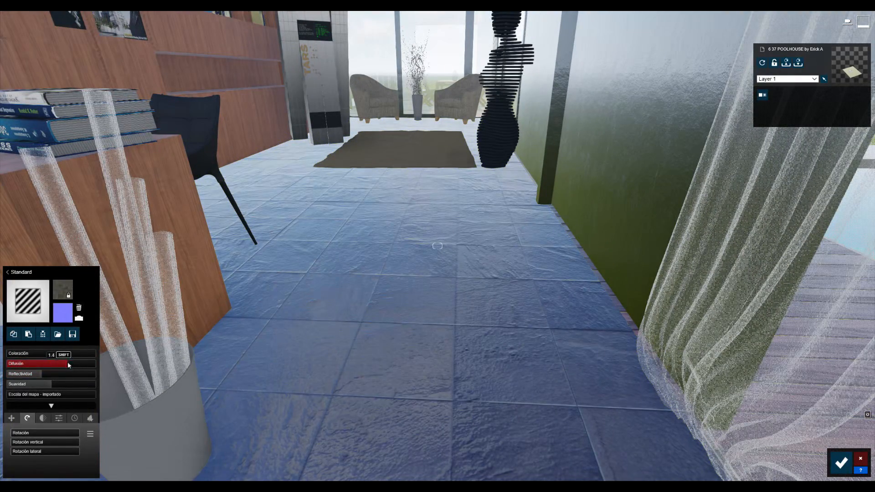
# Apply a light grey interior fabric from the second page of fabrics to the study rug.
pyautogui.press('s')
pyautogui.moveTo(363, 339); pyautogui.dragTo(385, 370, button='right')
pyautogui.press('w')
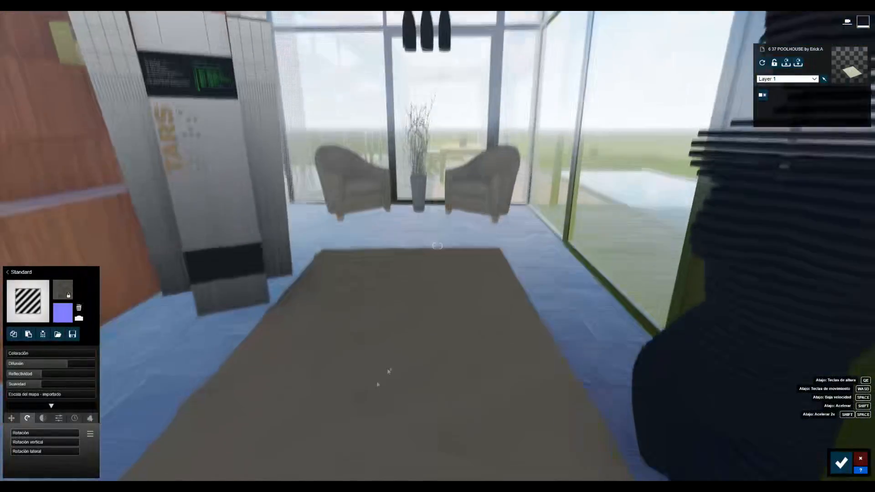
pyautogui.click(383, 368)
pyautogui.click(43, 252)
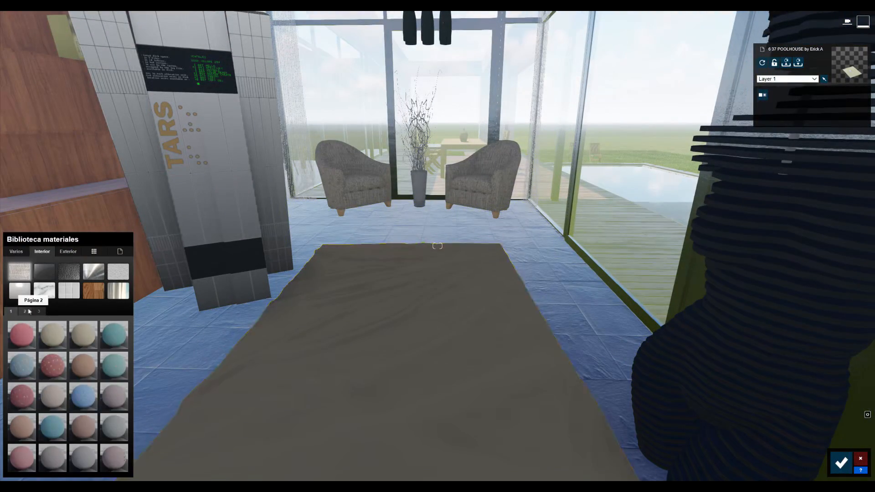
pyautogui.moveTo(361, 283); pyautogui.dragTo(383, 255, button='right')
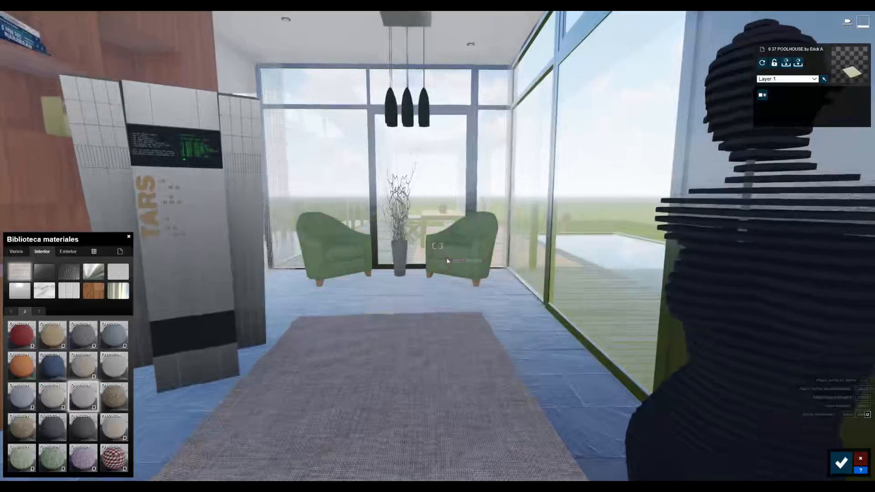
pyautogui.click(53, 397)
# Compare light interior fabrics on the two study armchairs and apply a pale grey one.
pyautogui.moveTo(347, 319); pyautogui.dragTo(364, 319, button='right')
pyautogui.click(454, 264)
pyautogui.click(17, 252)
pyautogui.click(41, 256)
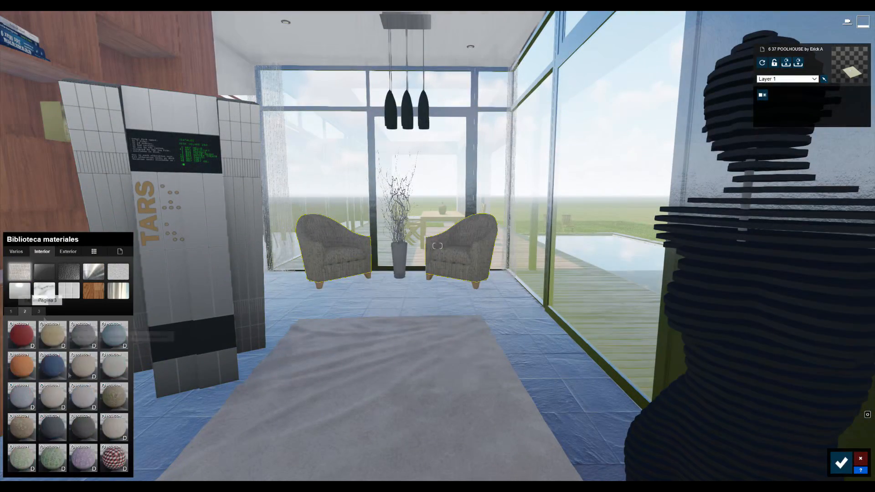
pyautogui.click(53, 408)
pyautogui.press('w')
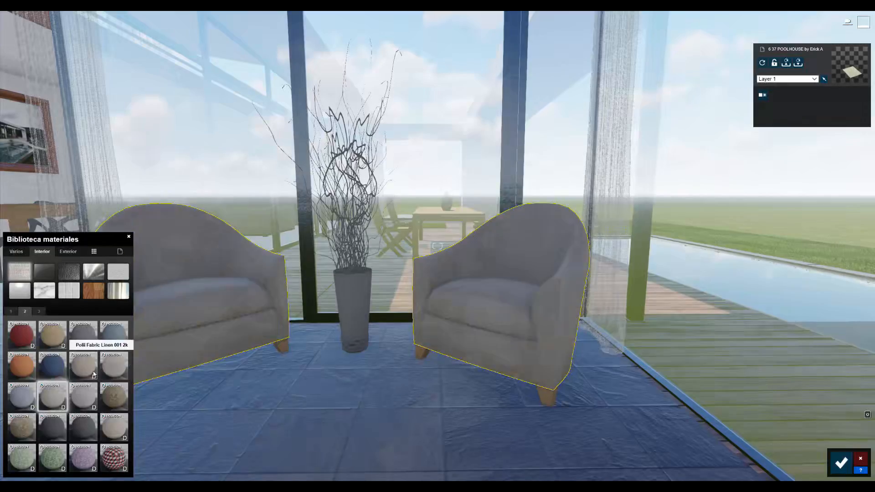
pyautogui.click(84, 370)
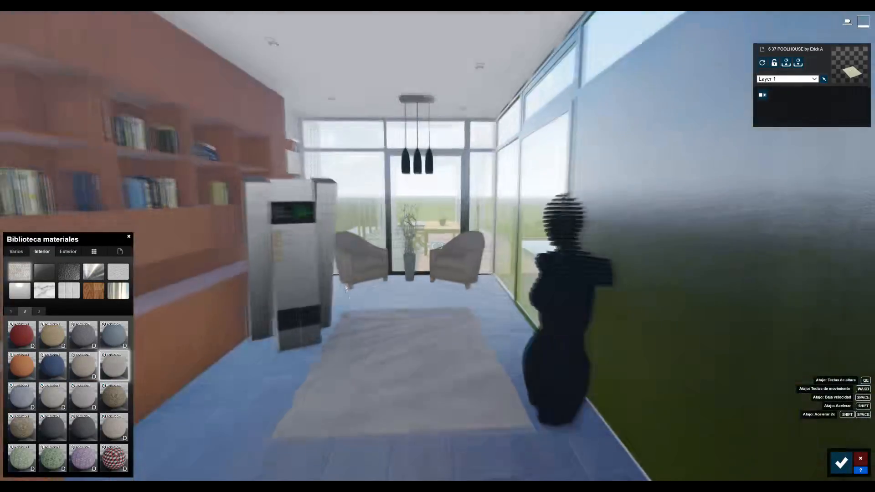
# Apply the exterior wood Wood 001 1024 to the dining table and rotate its texture about 91°.
pyautogui.press('w')
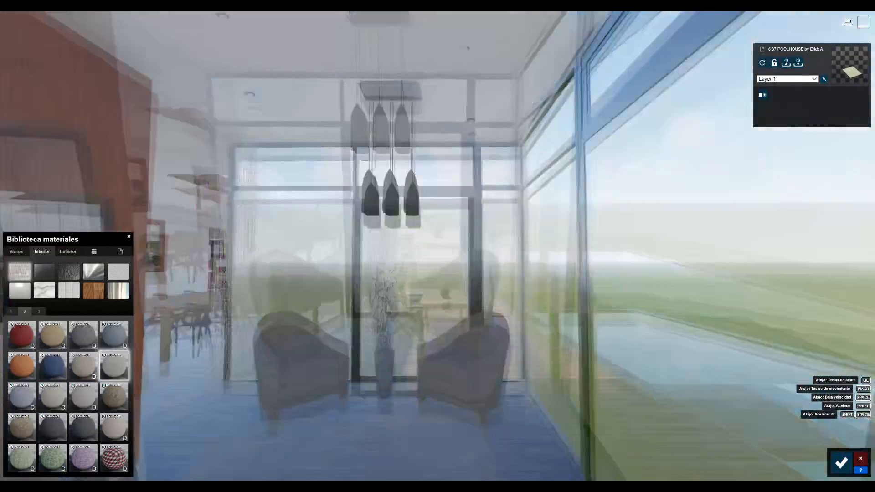
pyautogui.press('w')
pyautogui.moveTo(390, 276)
pyautogui.mouseDown(button='right')
pyautogui.moveTo(387, 246)
pyautogui.moveTo(351, 276)
pyautogui.moveTo(388, 275)
pyautogui.mouseUp(button='right')
pyautogui.click(458, 362)
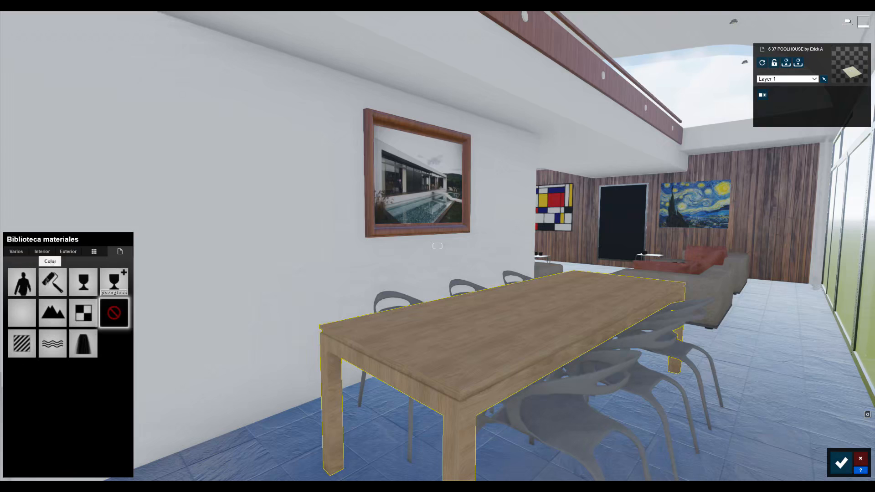
pyautogui.click(68, 252)
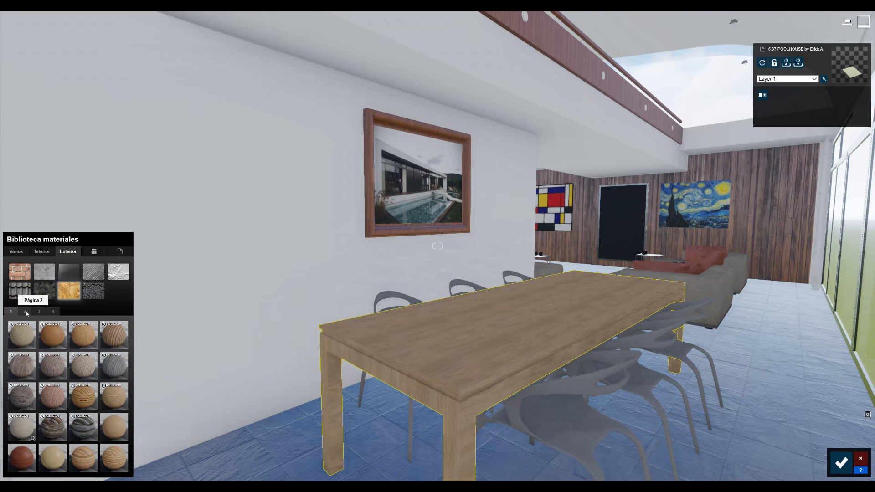
pyautogui.moveTo(112, 426); pyautogui.dragTo(174, 431, button='right')
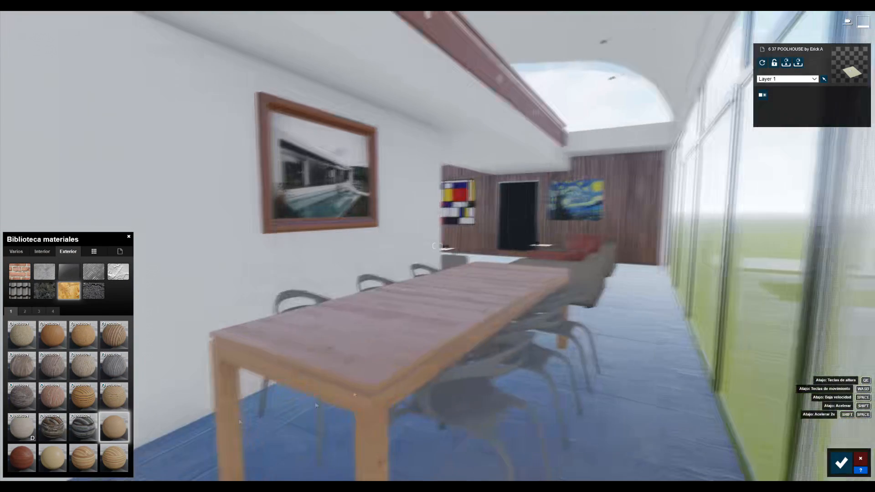
pyautogui.click(108, 437)
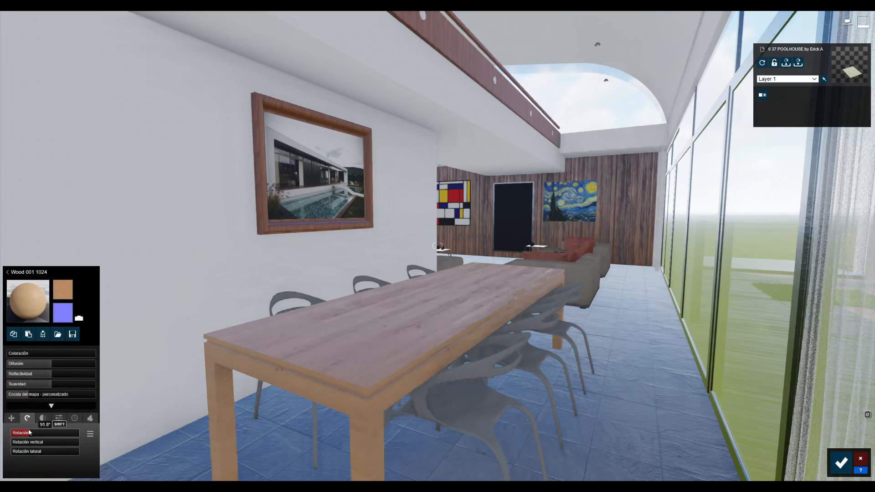
# Compare interior fabrics on the living room sofa, including Polii Fabric Wrinkled 005 3k, and apply the smooth light grey one.
pyautogui.press('w')
pyautogui.moveTo(383, 306); pyautogui.dragTo(255, 337, button='right')
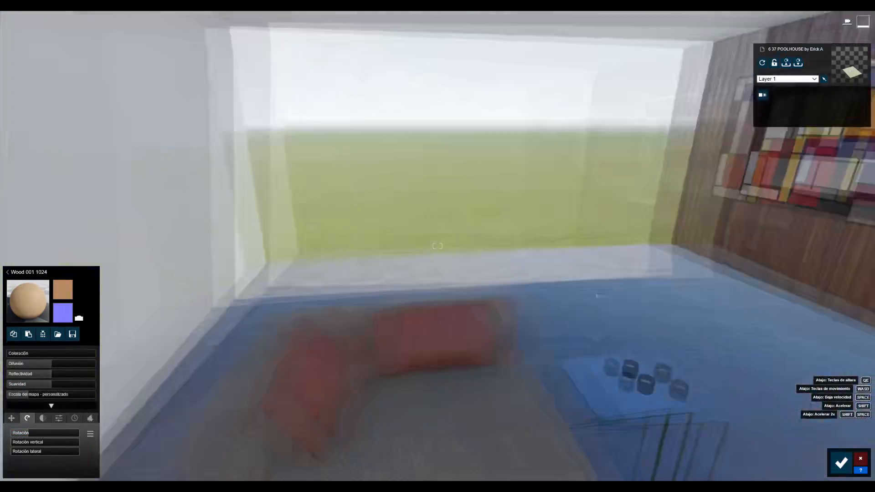
pyautogui.moveTo(597, 295); pyautogui.dragTo(512, 395, button='right')
pyautogui.click(512, 395)
pyautogui.click(31, 300)
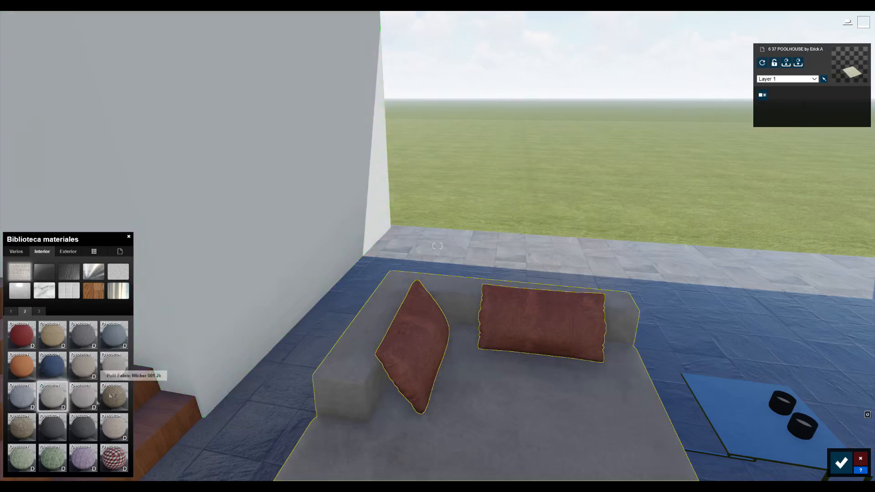
pyautogui.click(86, 400)
pyautogui.moveTo(588, 401); pyautogui.dragTo(550, 334, button='middle')
pyautogui.click(116, 428)
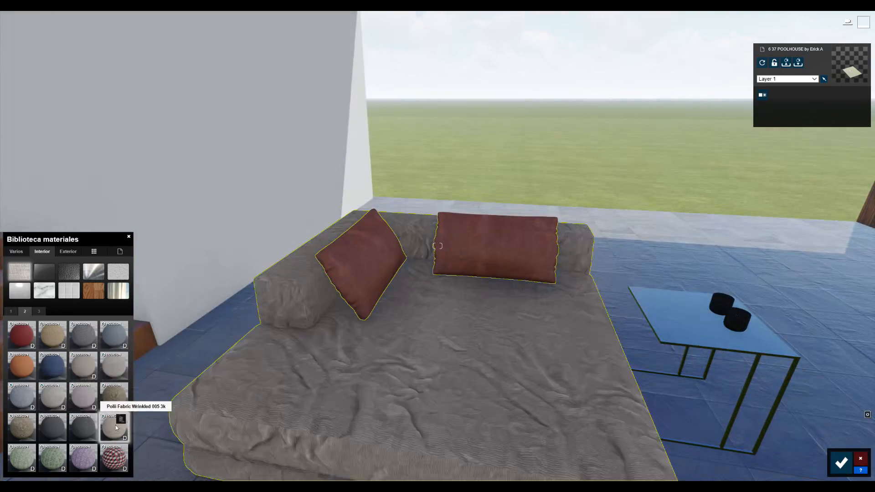
pyautogui.click(59, 403)
# Apply the Glass material to the tall dark panel between the two paintings, with full reflectivity and no transparency.
pyautogui.press('s')
pyautogui.moveTo(164, 328)
pyautogui.mouseDown(button='right')
pyautogui.moveTo(283, 255)
pyautogui.moveTo(381, 224)
pyautogui.moveTo(323, 216)
pyautogui.moveTo(381, 224)
pyautogui.mouseUp(button='right')
pyautogui.moveTo(434, 264); pyautogui.dragTo(843, 252, button='right')
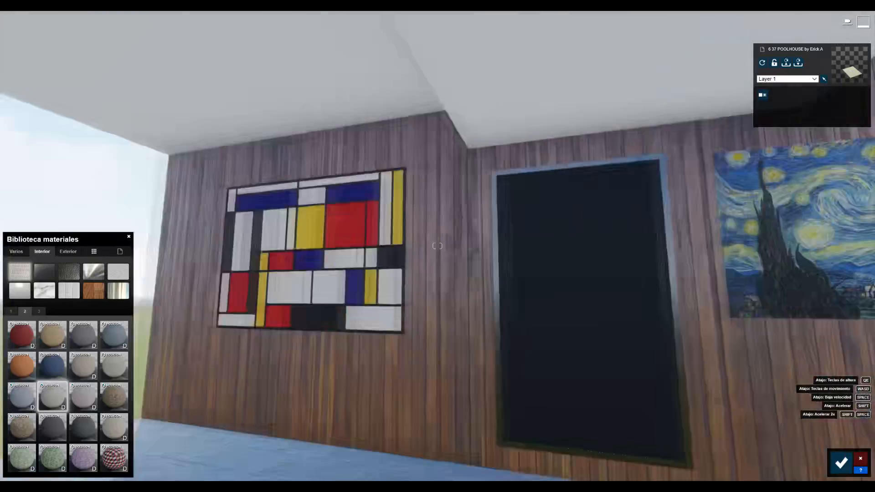
pyautogui.moveTo(437, 298); pyautogui.dragTo(474, 302, button='right')
pyautogui.click(475, 302)
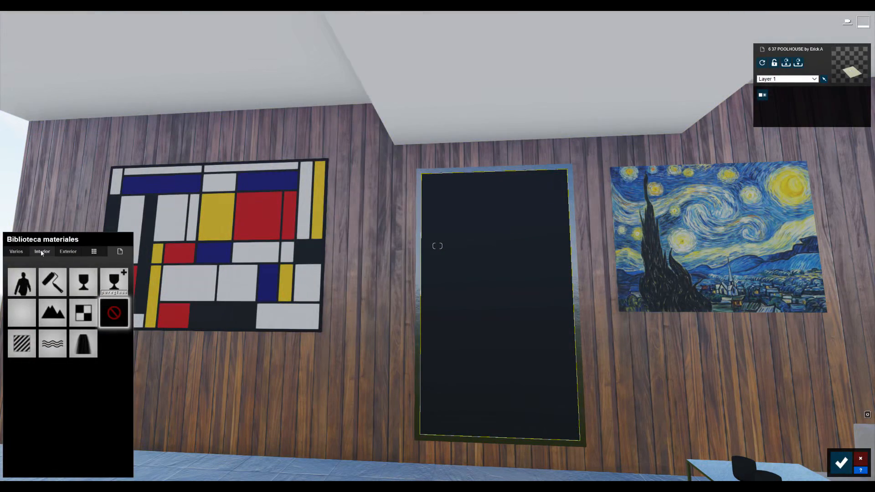
pyautogui.click(89, 283)
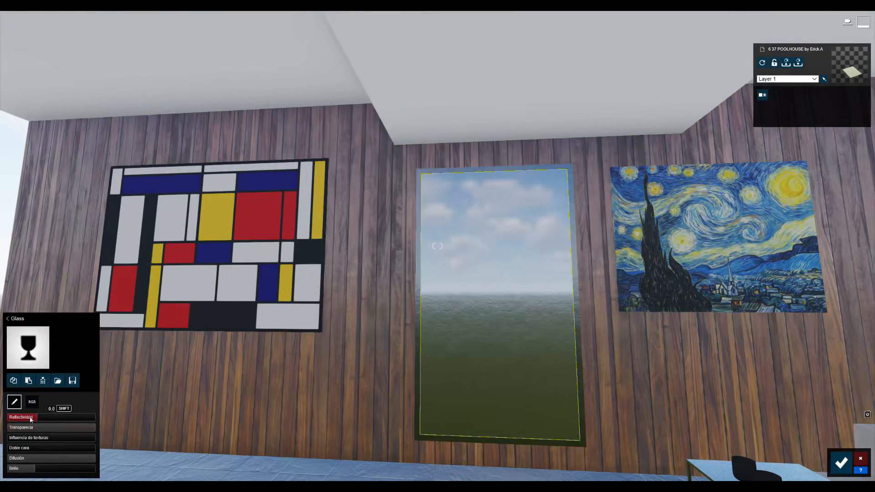
# Compare interior metals on the dining chairs, starting with a mirror-like one, and apply a glossy black metal.
pyautogui.press('s')
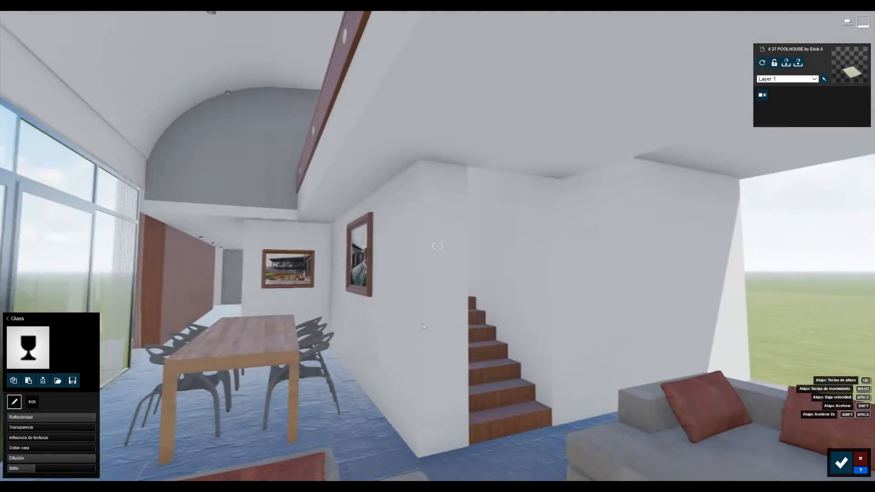
pyautogui.press('w')
pyautogui.moveTo(423, 327); pyautogui.dragTo(523, 394, button='right')
pyautogui.click(523, 394)
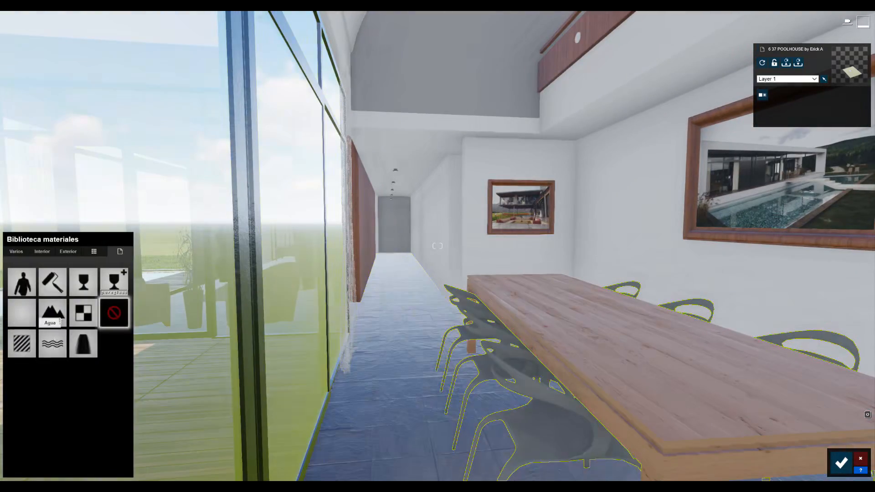
pyautogui.click(71, 254)
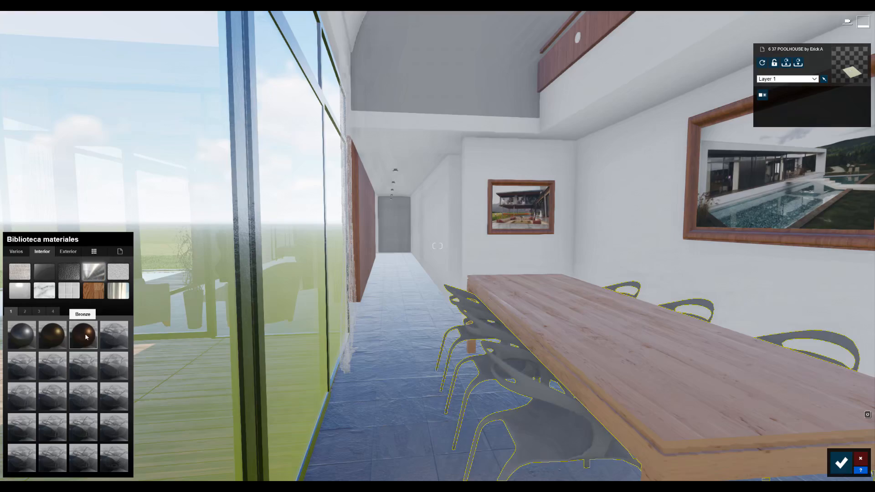
pyautogui.press('s')
pyautogui.moveTo(654, 418); pyautogui.dragTo(321, 324, button='right')
pyautogui.click(22, 335)
pyautogui.click(24, 311)
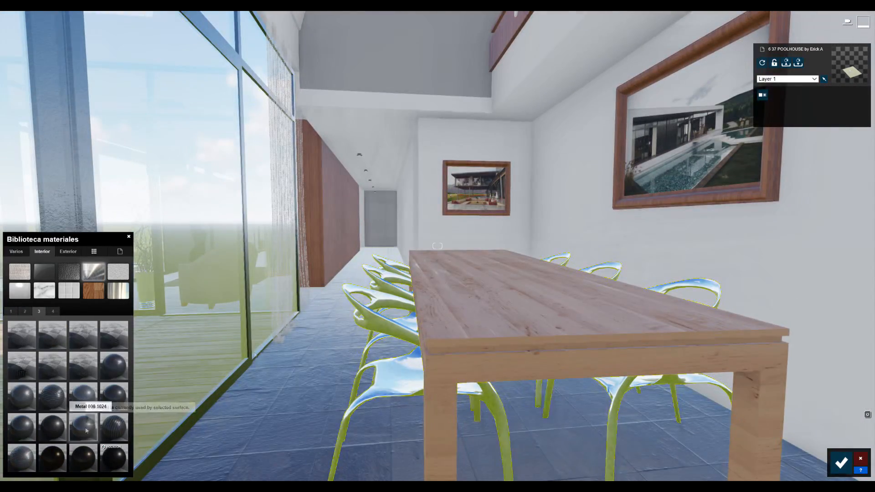
pyautogui.click(86, 430)
pyautogui.click(113, 458)
# Apply the interior plastic Polii TarpPlastic 001 2k to the study's pendant lamp shades.
pyautogui.press('q')
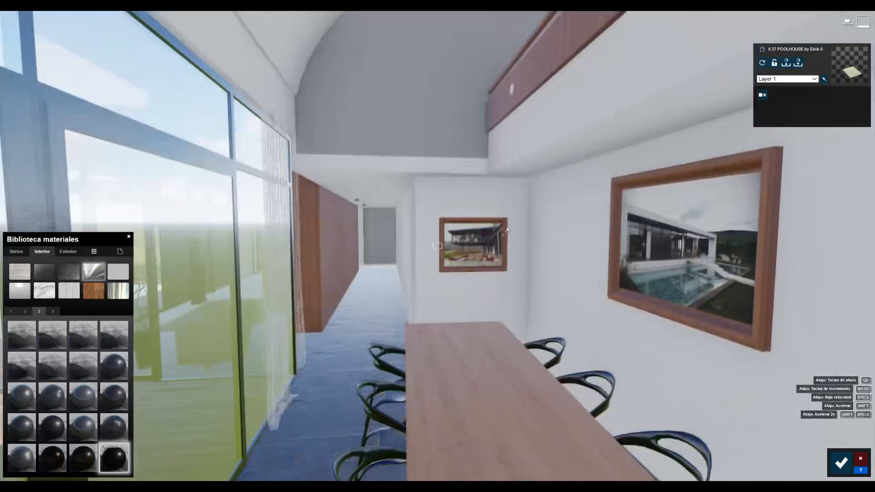
pyautogui.press('w')
pyautogui.press('a')
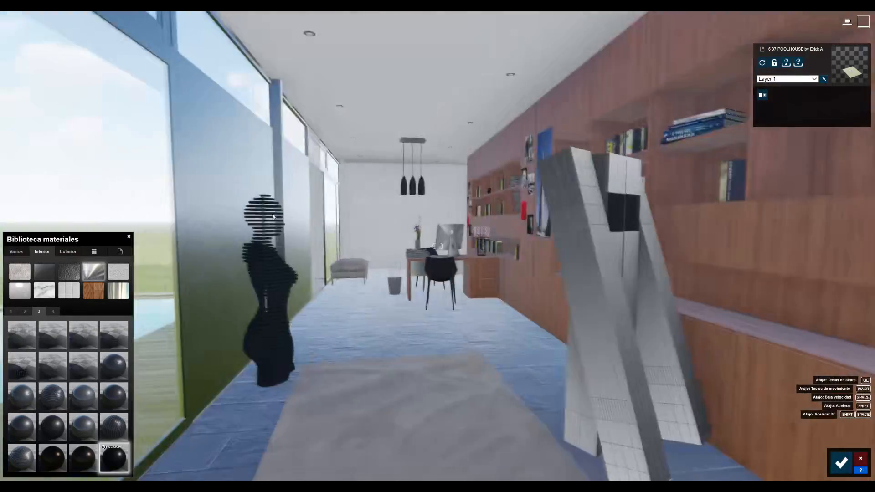
pyautogui.press('w')
pyautogui.press('w')
pyautogui.moveTo(235, 253); pyautogui.dragTo(246, 279, button='right')
pyautogui.click(409, 212)
pyautogui.click(47, 252)
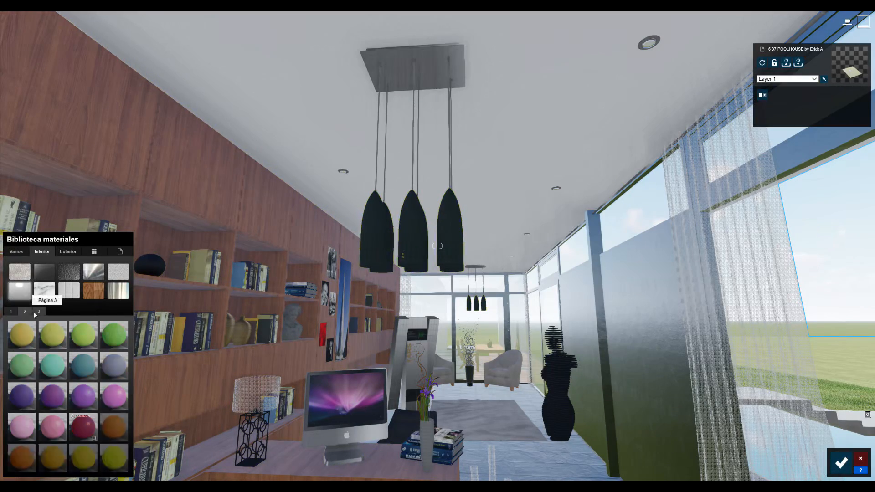
pyautogui.moveTo(387, 201); pyautogui.dragTo(387, 203)
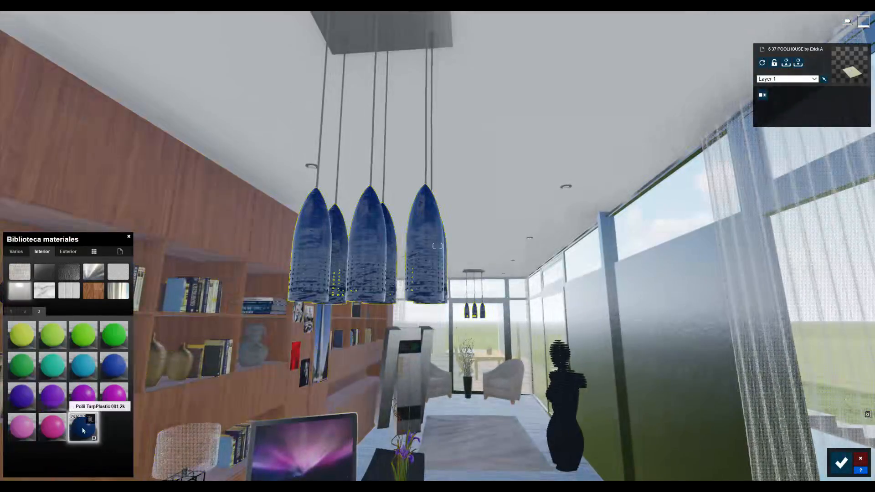
pyautogui.click(83, 430)
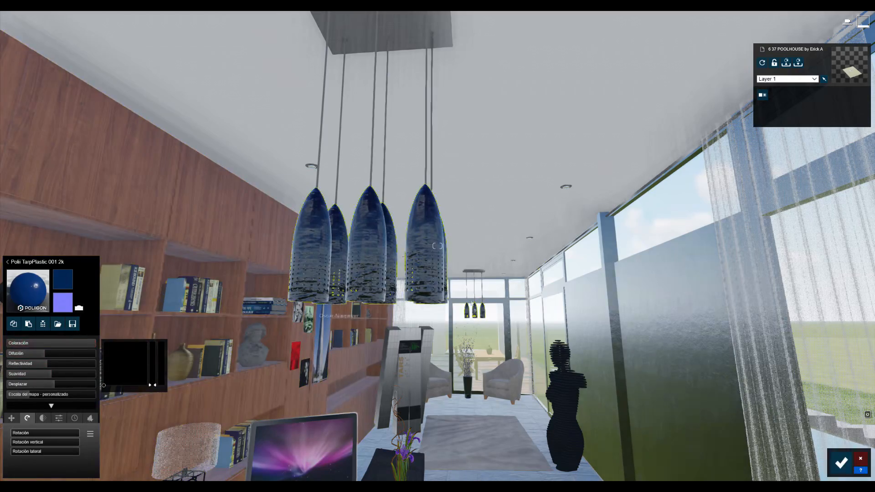
# Try dark interior leathers on the study's desk chair and apply a black one.
pyautogui.press('w')
pyautogui.moveTo(571, 348); pyautogui.dragTo(805, 283, button='right')
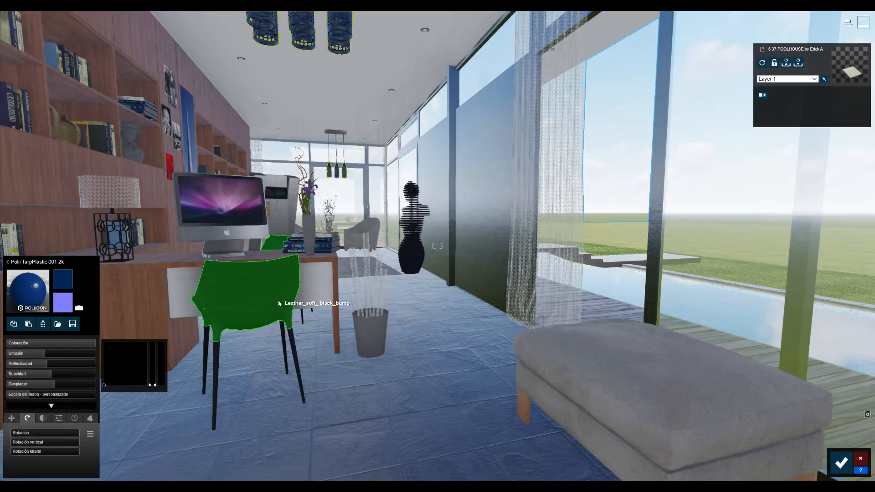
pyautogui.click(279, 303)
pyautogui.click(42, 252)
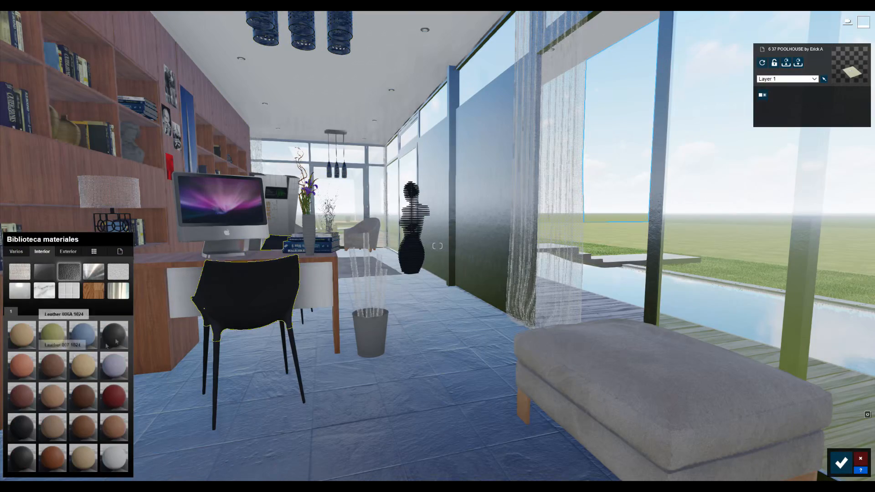
pyautogui.moveTo(282, 302); pyautogui.dragTo(442, 339, button='right')
pyautogui.click(22, 429)
pyautogui.click(25, 453)
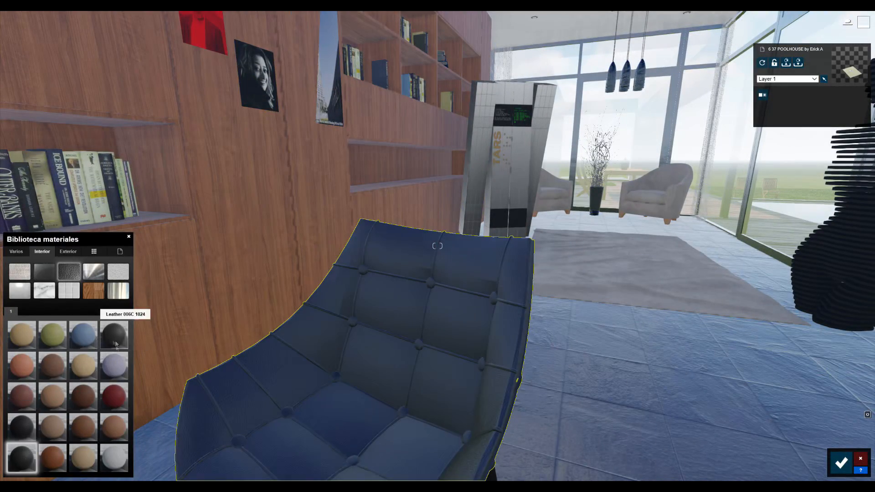
pyautogui.click(16, 463)
# Apply the Lightmap material to the desk computer's screen and lower its ambient level.
pyautogui.press('s')
pyautogui.moveTo(419, 335); pyautogui.dragTo(441, 336, button='right')
pyautogui.click(342, 192)
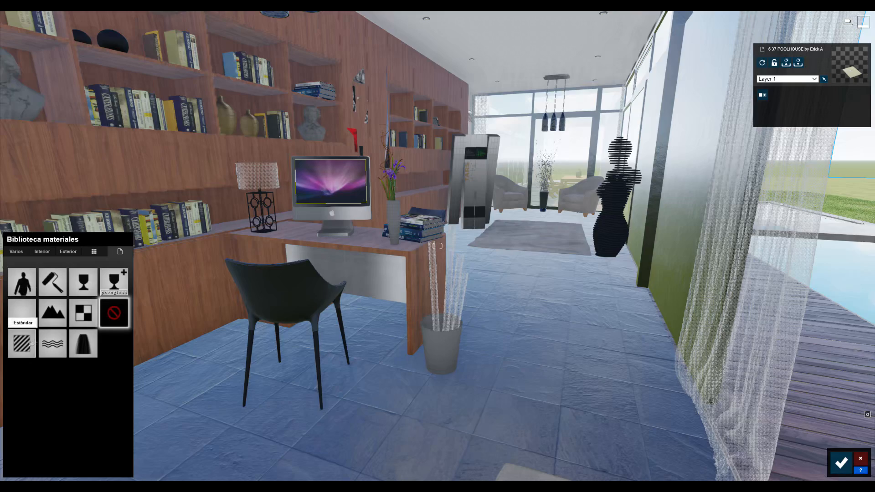
pyautogui.click(83, 281)
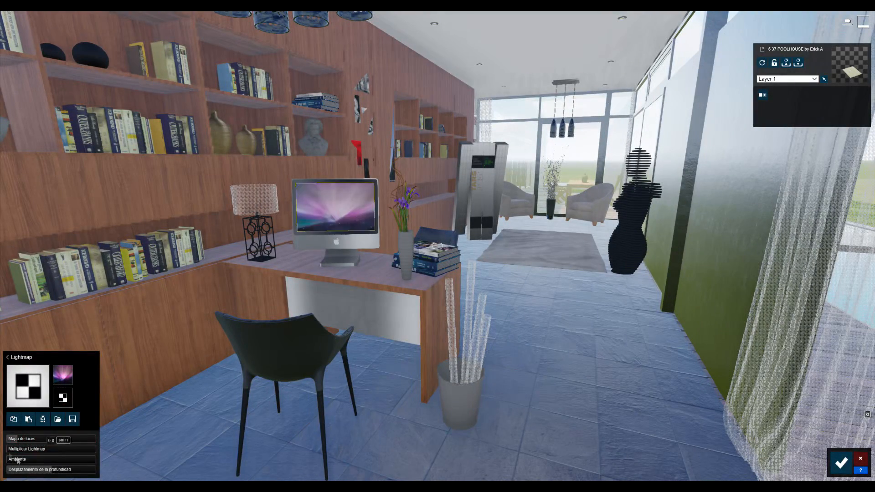
pyautogui.moveTo(31, 462); pyautogui.dragTo(24, 461)
# Compare interior and exterior metals on the ceiling plate and cords of the study's pendant lamp, and apply one.
pyautogui.press('s')
pyautogui.moveTo(488, 332); pyautogui.dragTo(541, 236, button='right')
pyautogui.click(332, 79)
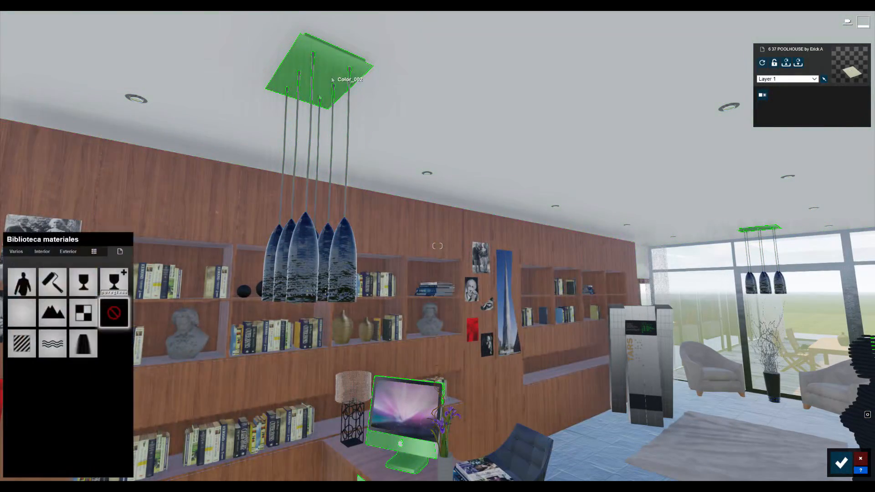
pyautogui.click(67, 251)
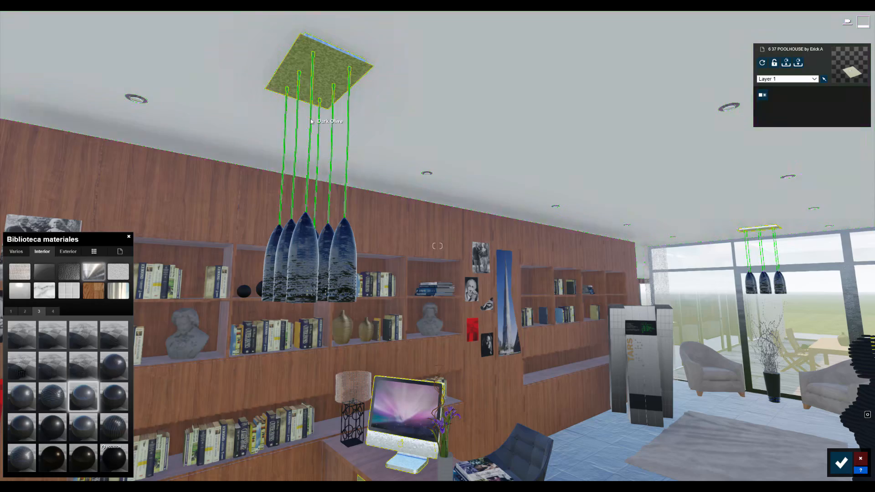
pyautogui.click(68, 251)
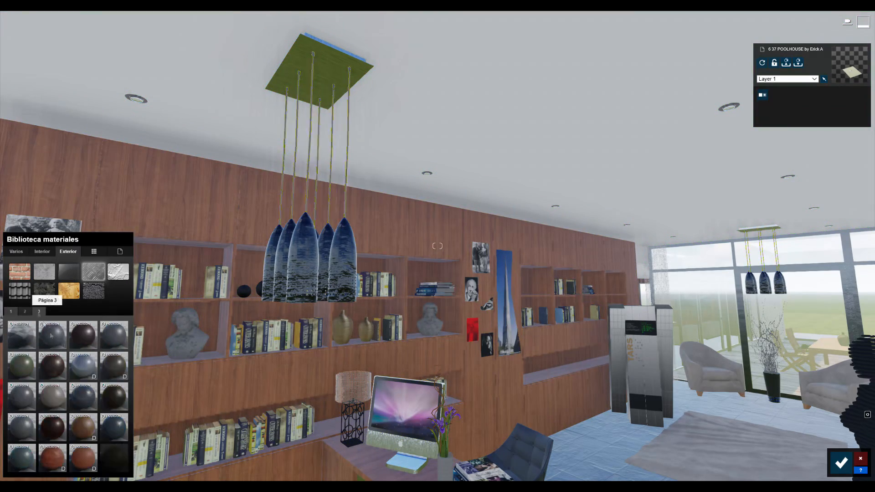
# Try exterior metals on the rings of the recessed ceiling lights and apply a black one.
pyautogui.press('s')
pyautogui.moveTo(465, 211); pyautogui.dragTo(636, 189, button='right')
pyautogui.click(635, 189)
pyautogui.click(68, 251)
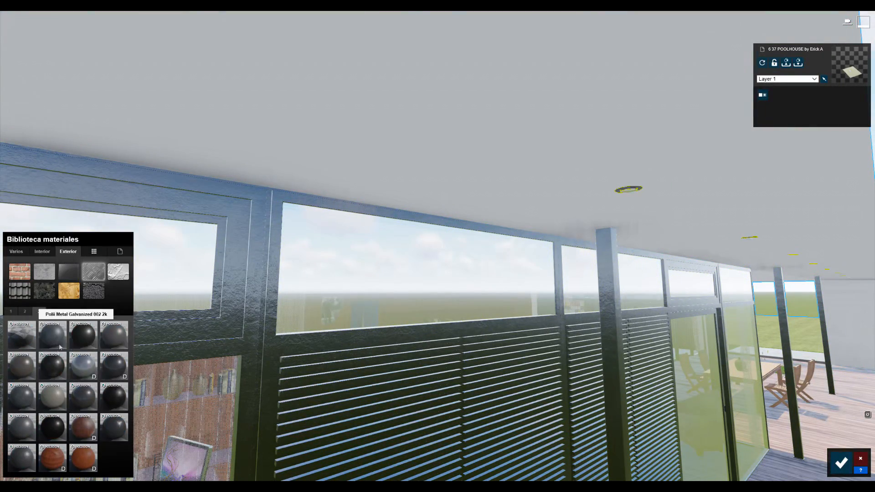
pyautogui.press('s')
pyautogui.moveTo(626, 284); pyautogui.dragTo(438, 246, button='right')
pyautogui.press('w')
pyautogui.press('s')
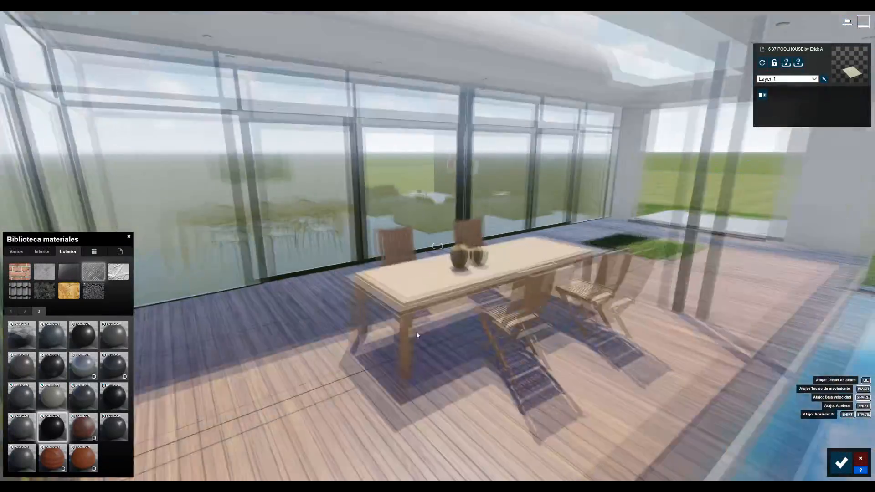
# Raise the facade window frames' metal reflectivity to about 1.2 and save the material changes.
pyautogui.moveTo(416, 335); pyautogui.dragTo(441, 305, button='right')
pyautogui.press('s')
pyautogui.press('a')
pyautogui.press('e')
pyautogui.press('w')
pyautogui.click(62, 356)
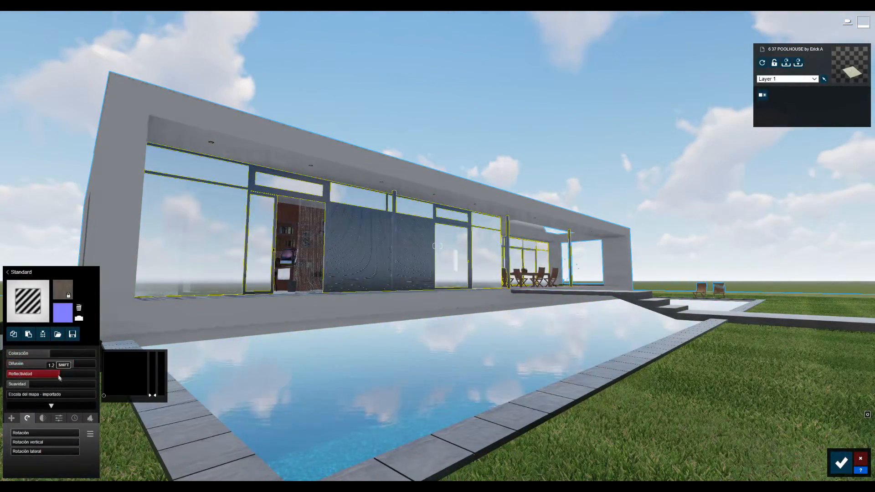
pyautogui.click(841, 463)
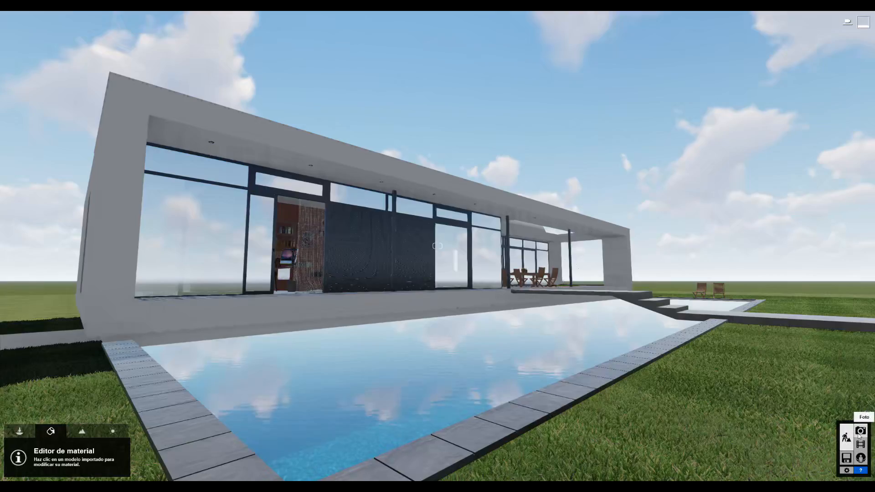
# Store the exterior pool view as photo 1 in Photo mode and add the Corregir fugas verticales effect.
pyautogui.click(861, 430)
pyautogui.click(35, 416)
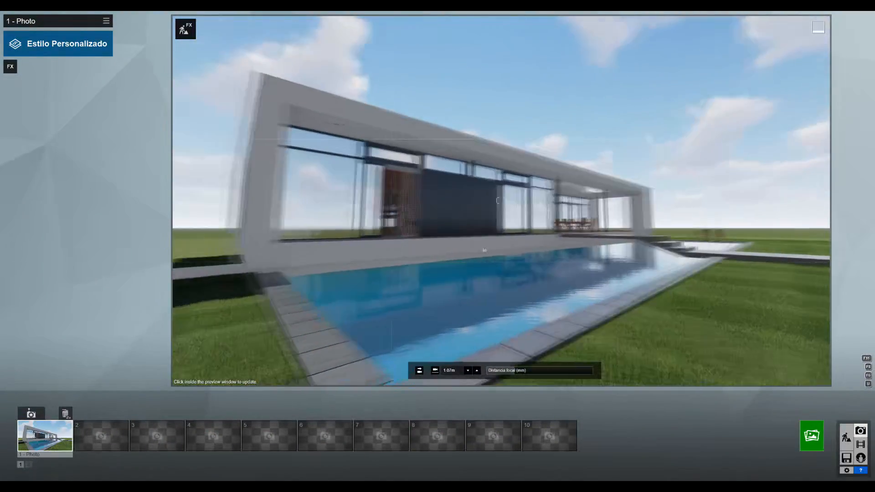
pyautogui.click(10, 67)
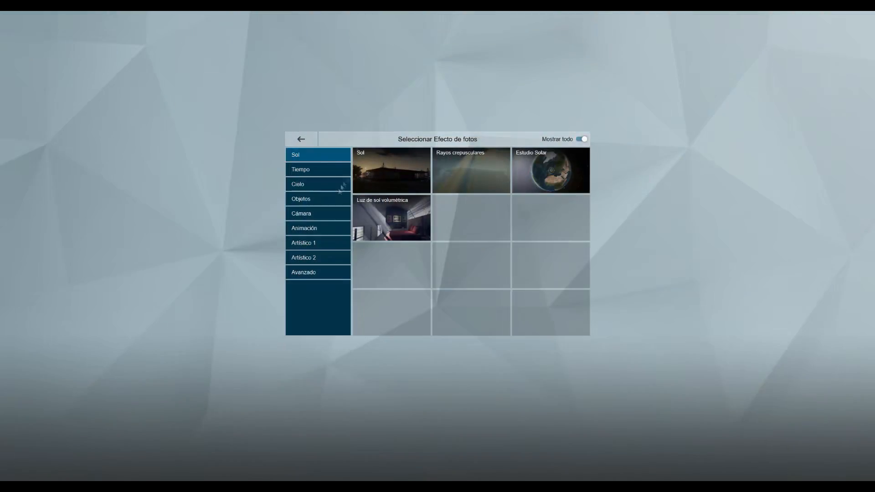
pyautogui.click(323, 214)
pyautogui.click(398, 218)
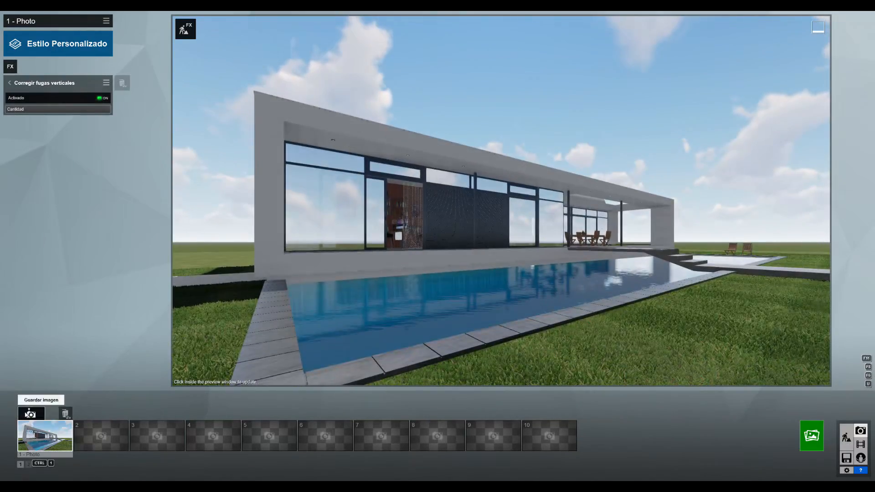
pyautogui.click(26, 415)
# Reframe the photo on the pool facade with a focal length of about 13.9 mm and a camera height of about 0.97 m.
pyautogui.moveTo(514, 370); pyautogui.dragTo(518, 370)
pyautogui.press('s')
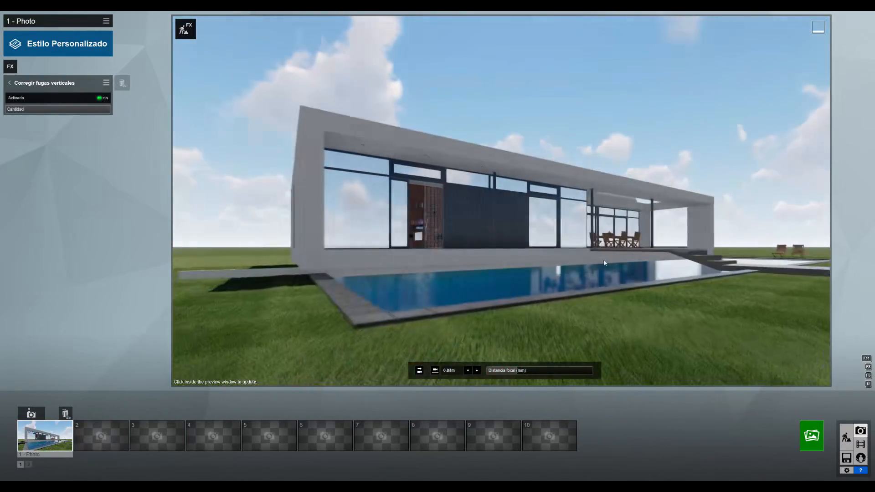
pyautogui.press('q')
pyautogui.moveTo(604, 263); pyautogui.dragTo(507, 256, button='right')
pyautogui.moveTo(518, 370); pyautogui.dragTo(514, 370)
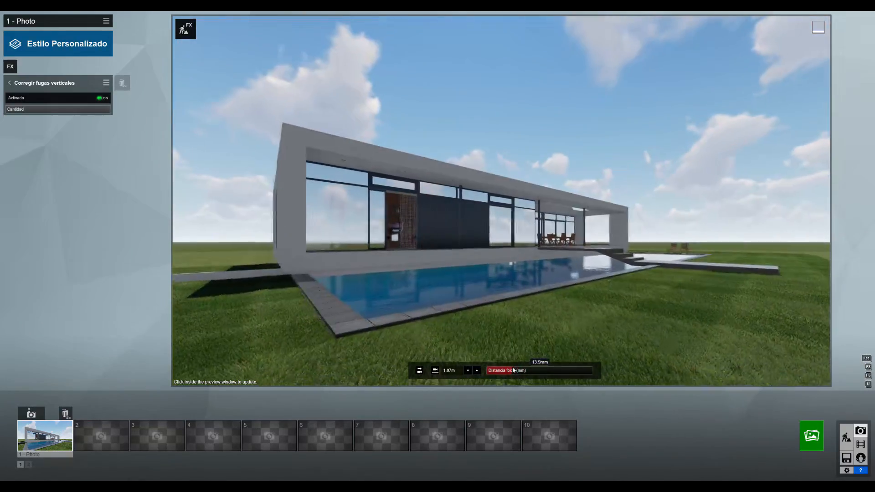
pyautogui.press('w')
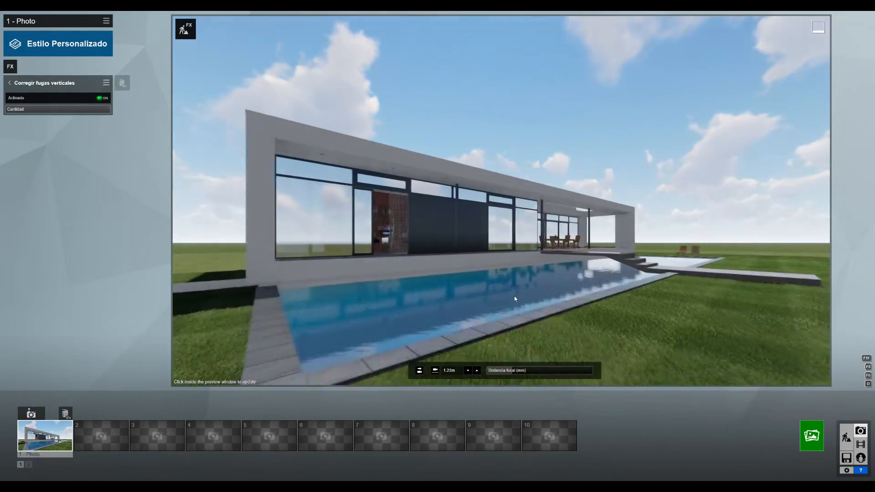
pyautogui.moveTo(512, 288); pyautogui.dragTo(518, 290, button='right')
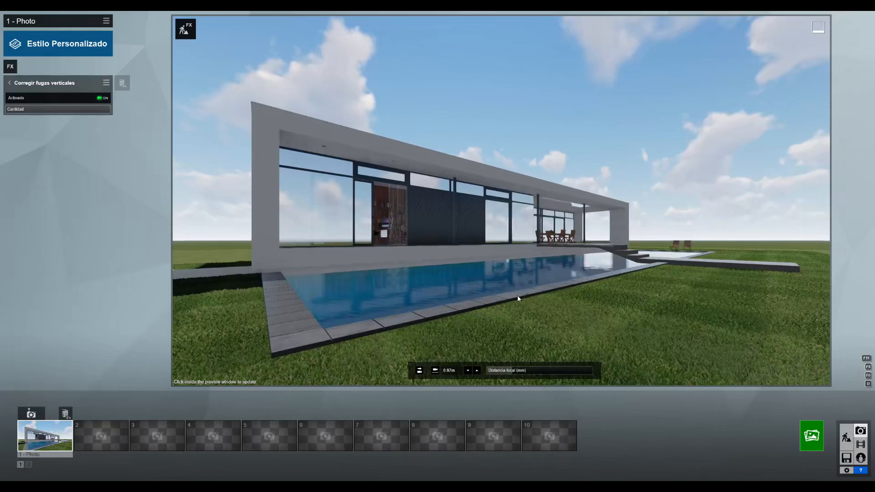
# Add the Cielos reales effect with the sky rotated about 180° and apply the Daytime style to the photo.
pyautogui.click(10, 67)
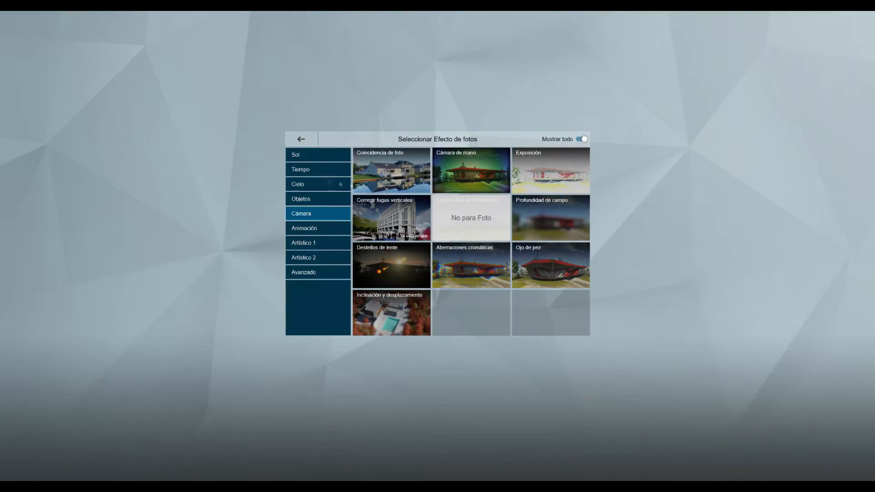
pyautogui.click(315, 184)
pyautogui.click(481, 181)
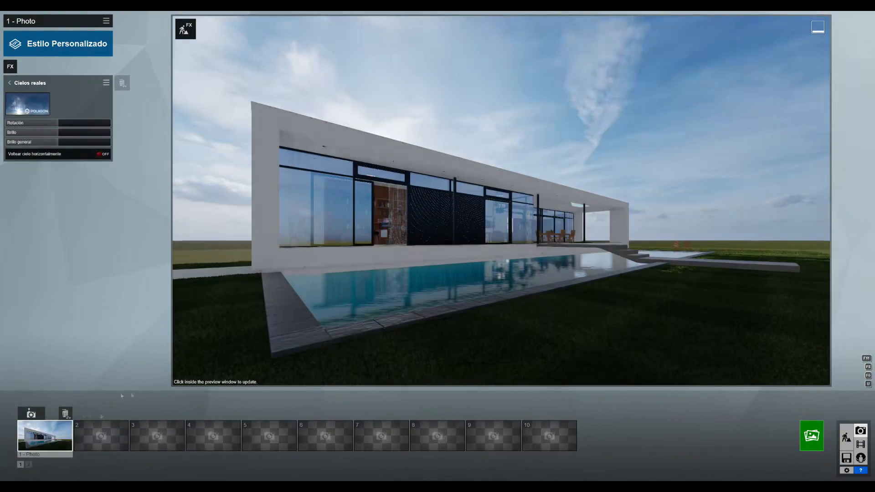
pyautogui.moveTo(57, 120); pyautogui.dragTo(105, 114)
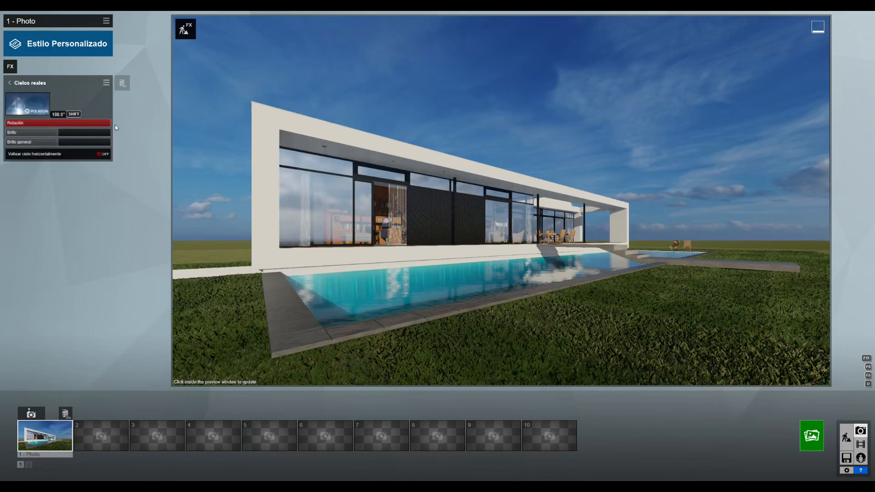
pyautogui.click(110, 126)
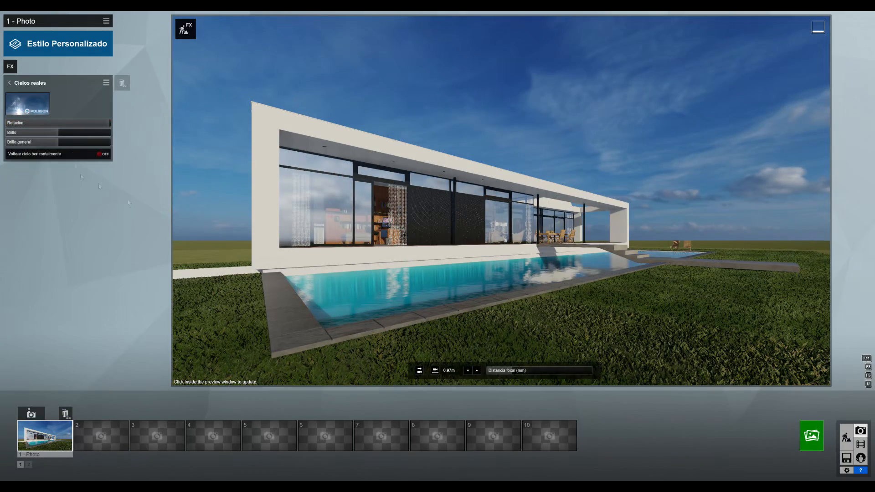
pyautogui.click(11, 66)
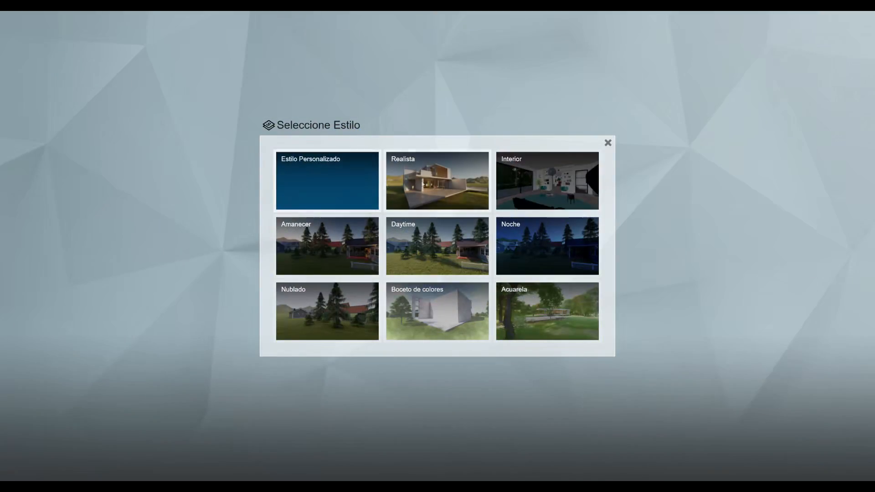
pyautogui.click(446, 258)
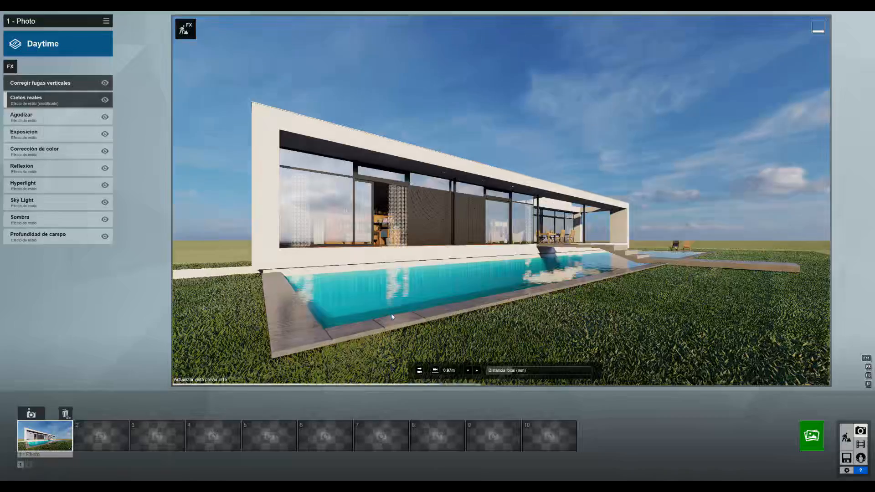
# Add Reflexión effect planes for the pool water, the facade glazing, the sliding panels and the terrace windows.
pyautogui.click(74, 168)
pyautogui.click(20, 110)
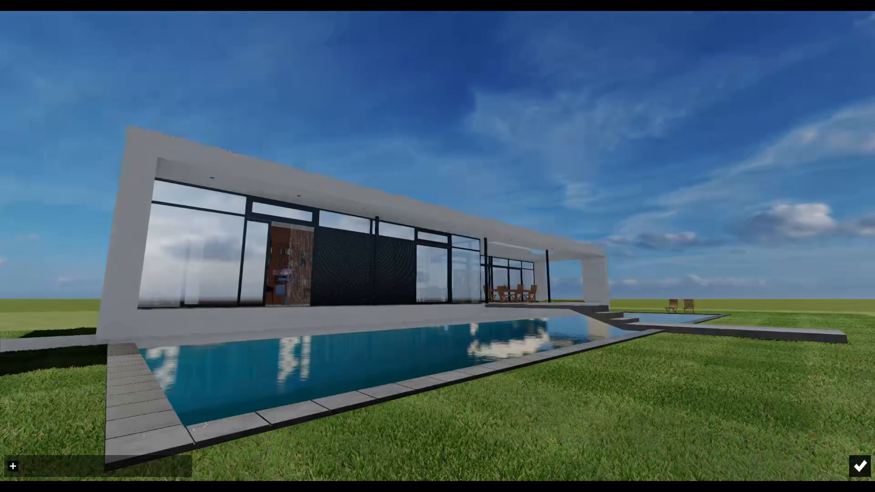
pyautogui.click(236, 385)
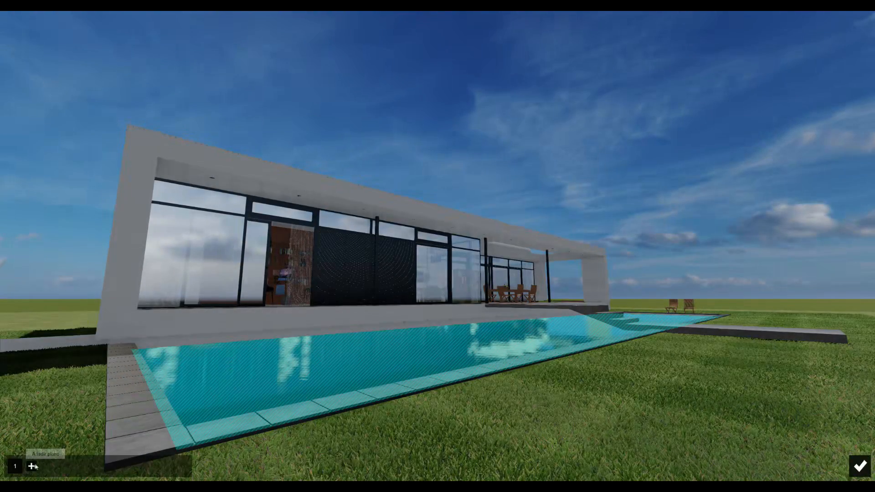
pyautogui.click(193, 274)
pyautogui.click(51, 467)
pyautogui.click(255, 262)
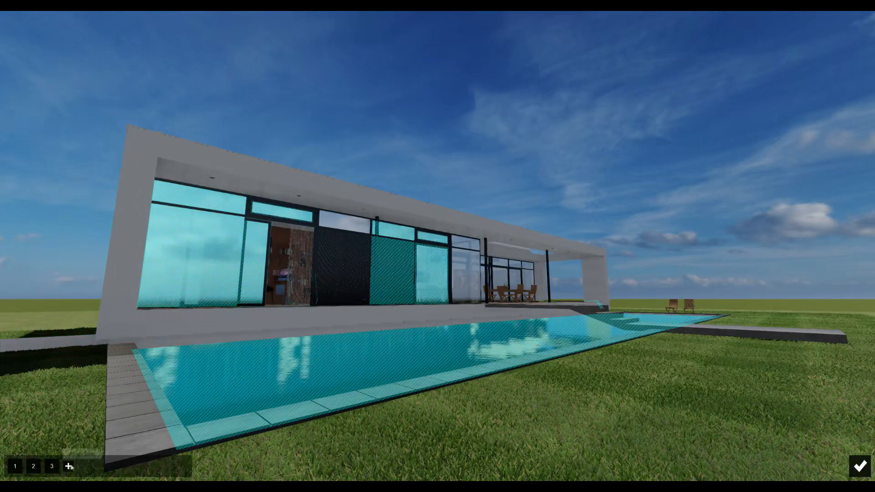
pyautogui.click(467, 277)
pyautogui.click(503, 278)
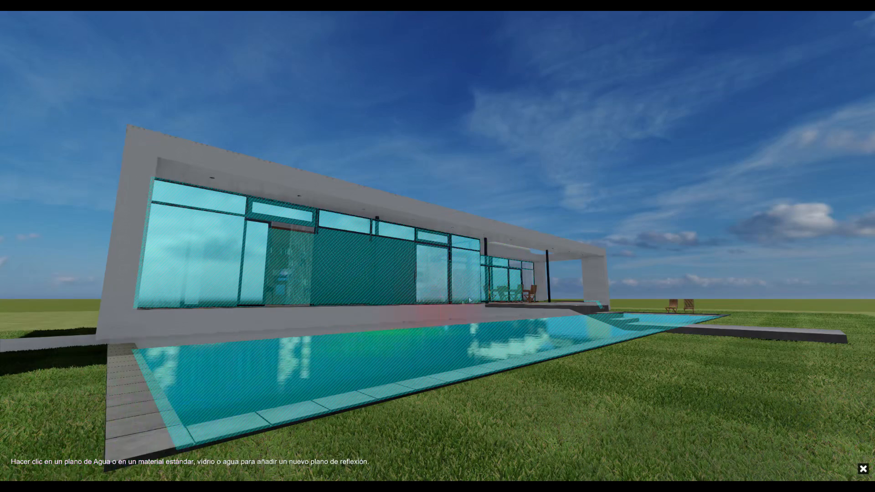
pyautogui.click(526, 281)
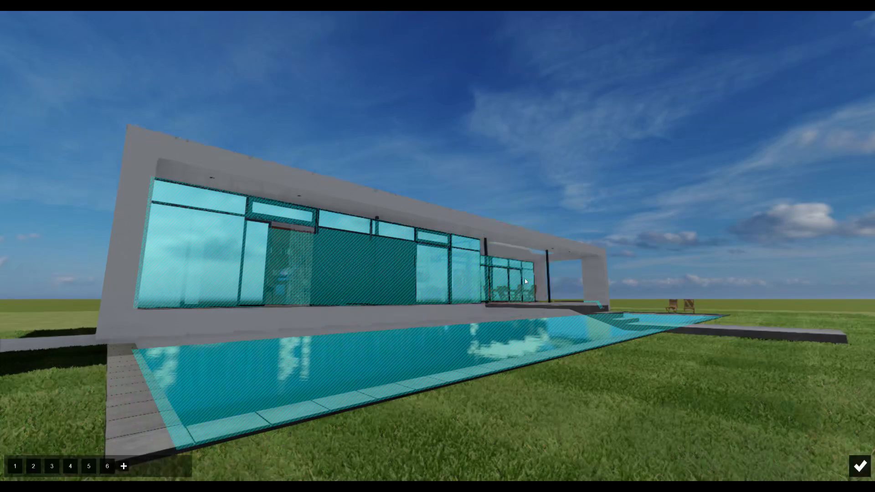
# Add further reflection planes on the pool edging, the walkway and its steps, and accept the planes.
pyautogui.click(123, 466)
pyautogui.click(138, 409)
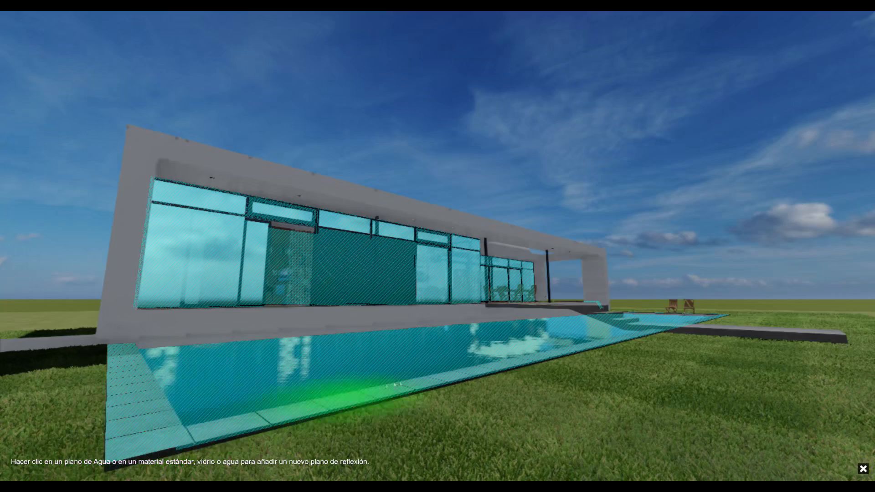
pyautogui.click(739, 332)
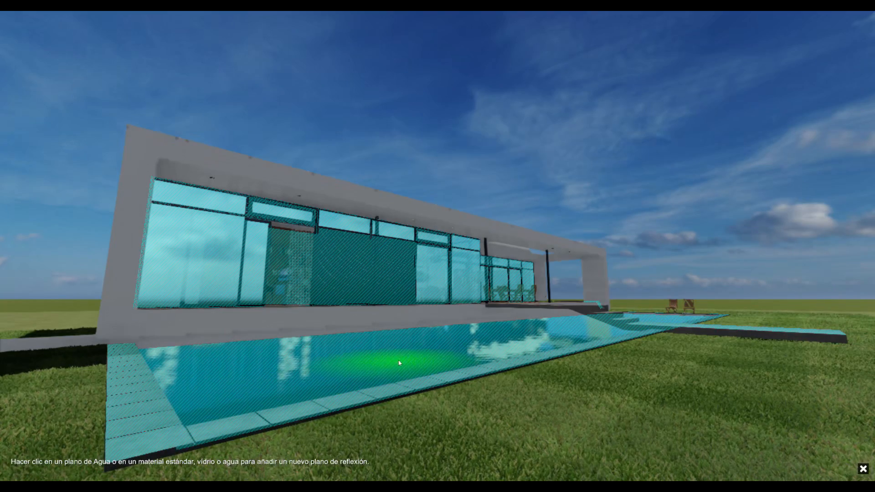
pyautogui.press('w')
pyautogui.press('q')
pyautogui.click(670, 426)
pyautogui.press('s')
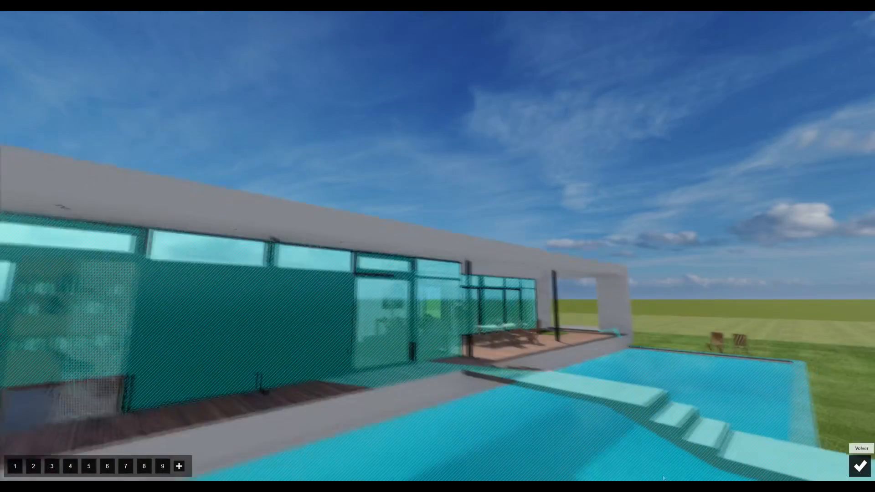
pyautogui.click(179, 466)
pyautogui.click(248, 398)
pyautogui.press('s')
pyautogui.click(860, 466)
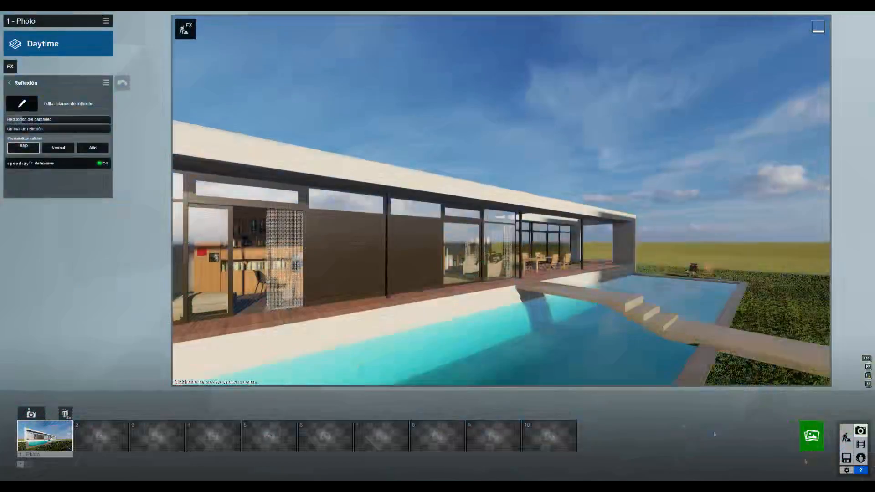
# Compare the reflection preview at Alto and Normal quality, and return it to Bajo.
pyautogui.click(93, 148)
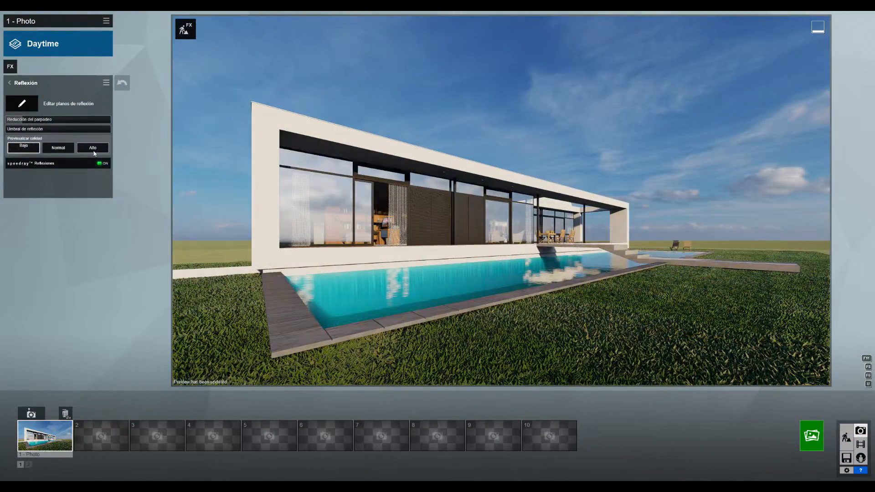
pyautogui.click(395, 251)
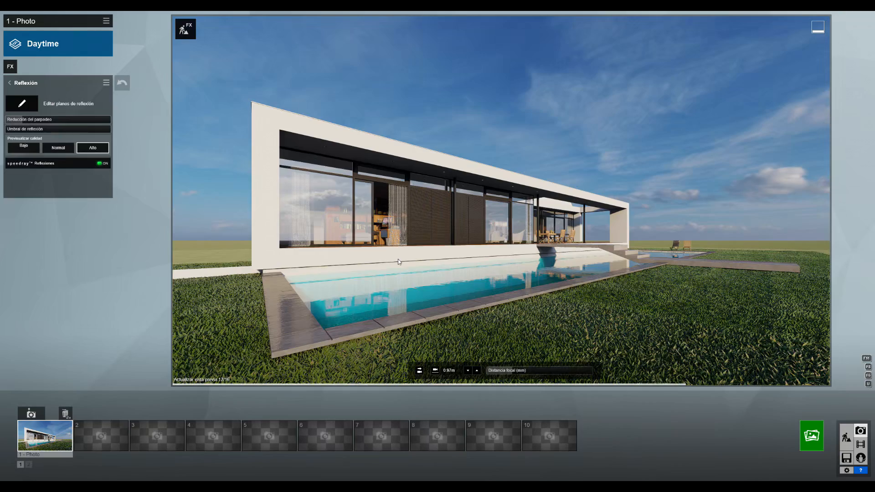
pyautogui.click(59, 149)
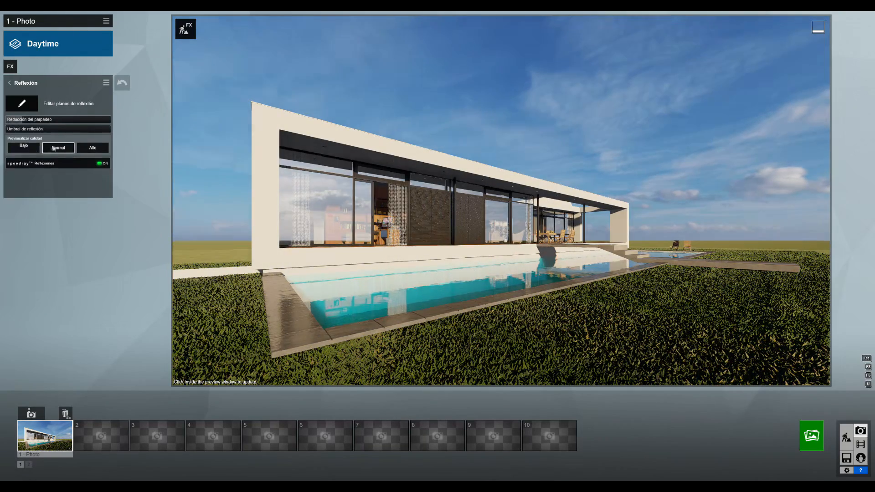
pyautogui.click(29, 148)
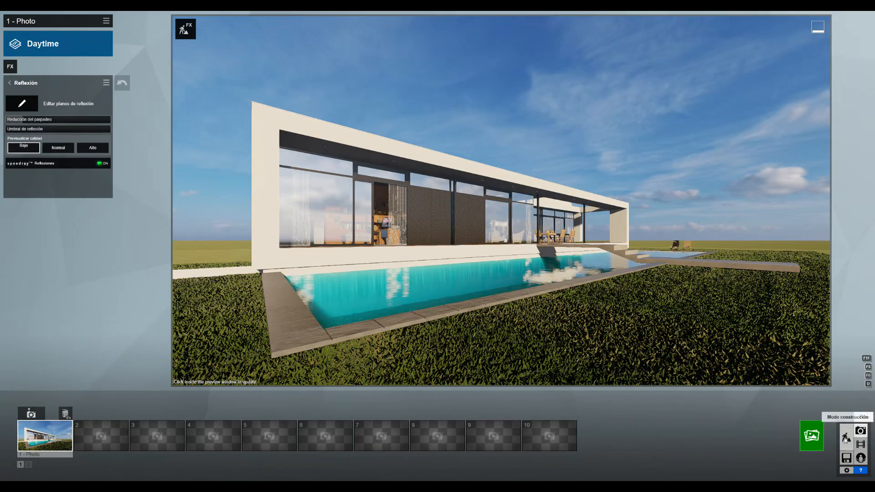
# Recall the stored view of photo 1 and return to Build mode.
pyautogui.click(57, 432)
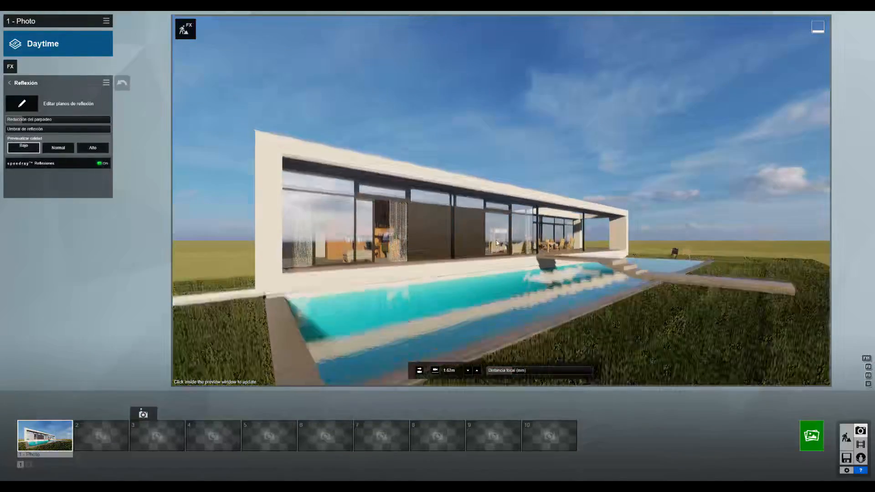
pyautogui.click(846, 437)
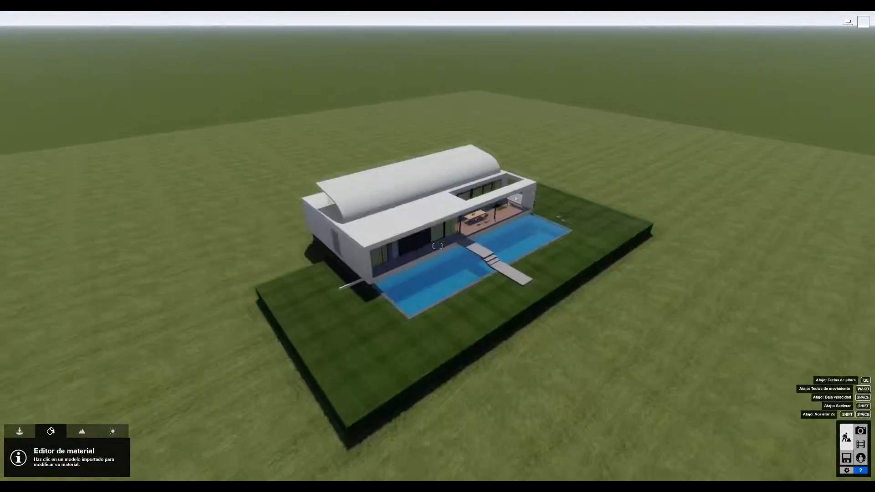
# Choose a green tree cluster from the nature library and place copies along the far edge of the terrain behind the house.
pyautogui.click(19, 431)
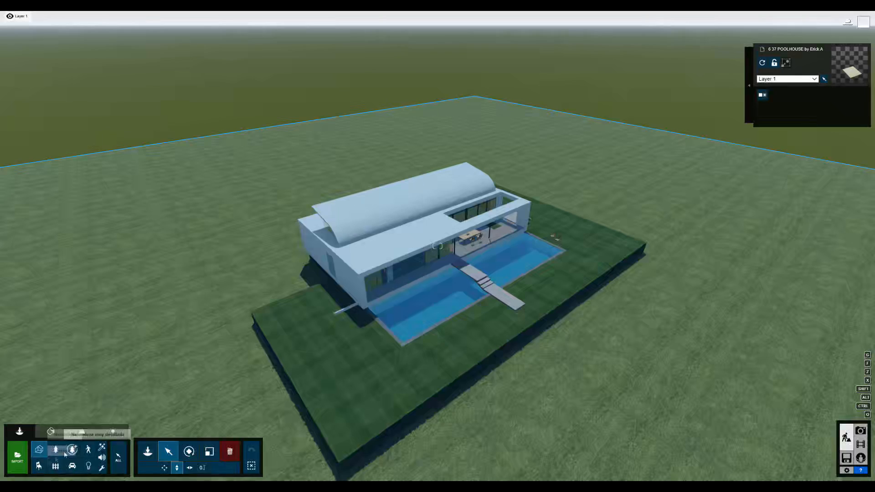
pyautogui.click(148, 452)
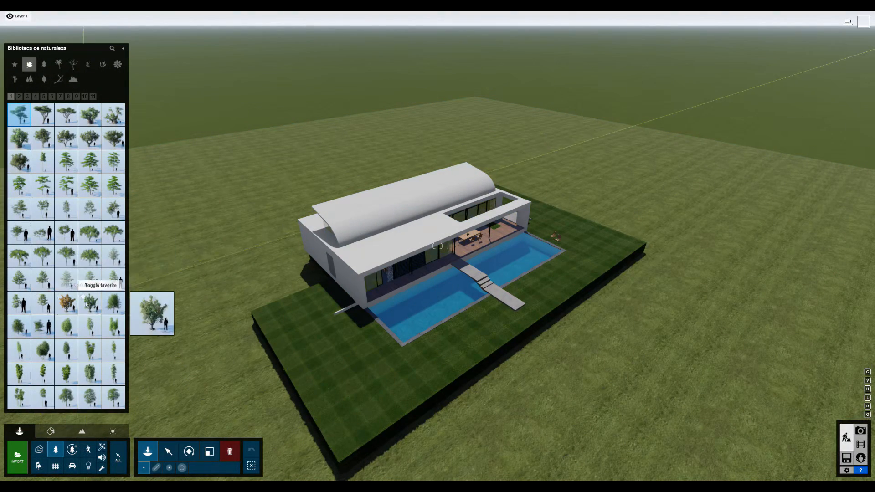
pyautogui.click(74, 80)
pyautogui.click(118, 65)
pyautogui.click(30, 80)
pyautogui.click(72, 171)
pyautogui.click(117, 170)
pyautogui.click(267, 96)
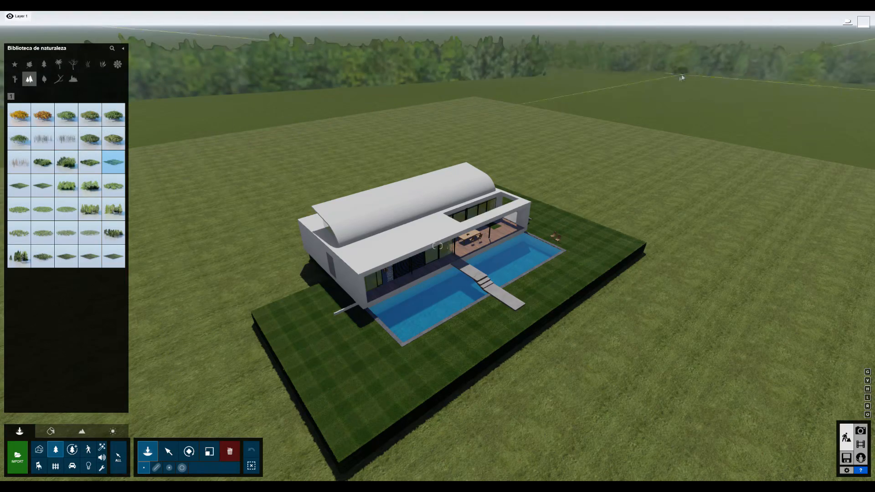
pyautogui.click(713, 88)
# Extend the background forest by placing more of the same tree clusters around the other far sides of the terrain.
pyautogui.moveTo(713, 88); pyautogui.dragTo(328, 116, button='right')
pyautogui.click(235, 110)
pyautogui.moveTo(234, 109); pyautogui.dragTo(521, 96, button='right')
pyautogui.click(503, 83)
pyautogui.click(522, 94)
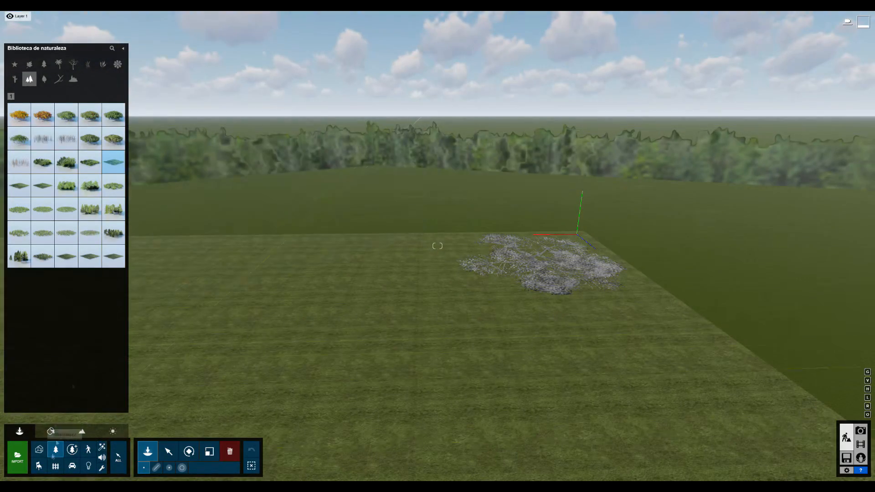
# Place highly detailed spreading trees in front of the pool, behind the house and on the open lawn beside it.
pyautogui.click(72, 450)
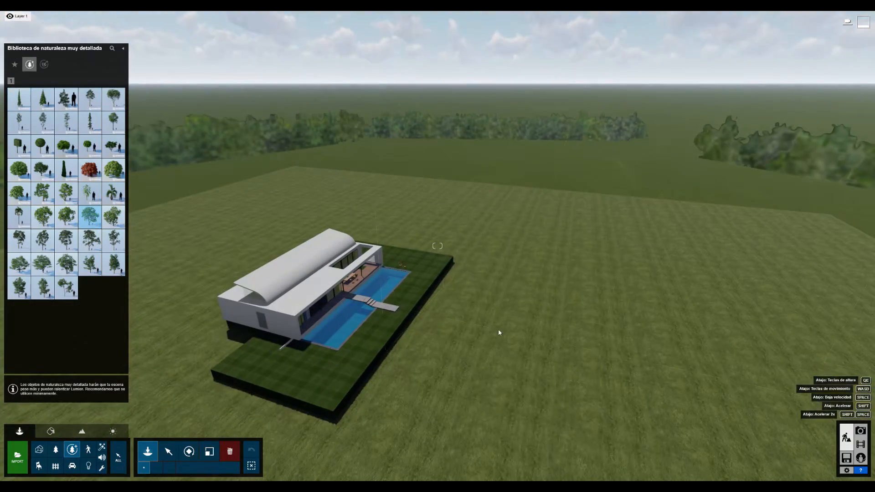
pyautogui.click(544, 314)
pyautogui.click(545, 313)
pyautogui.click(477, 464)
pyautogui.press('s')
pyautogui.moveTo(478, 464); pyautogui.dragTo(498, 411, button='right')
pyautogui.click(654, 378)
pyautogui.moveTo(654, 378); pyautogui.dragTo(438, 317, button='right')
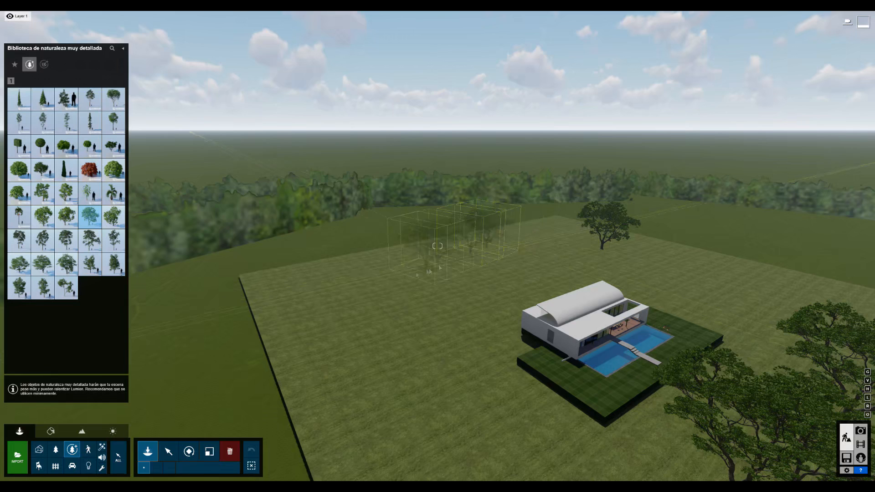
pyautogui.click(321, 276)
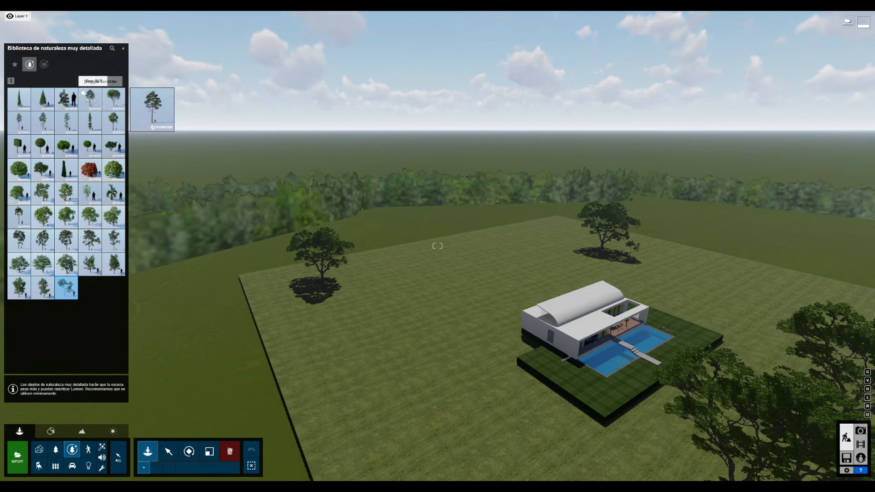
# Choose another highly detailed tree and place two of them behind the house, beyond the pool's far end.
pyautogui.click(113, 263)
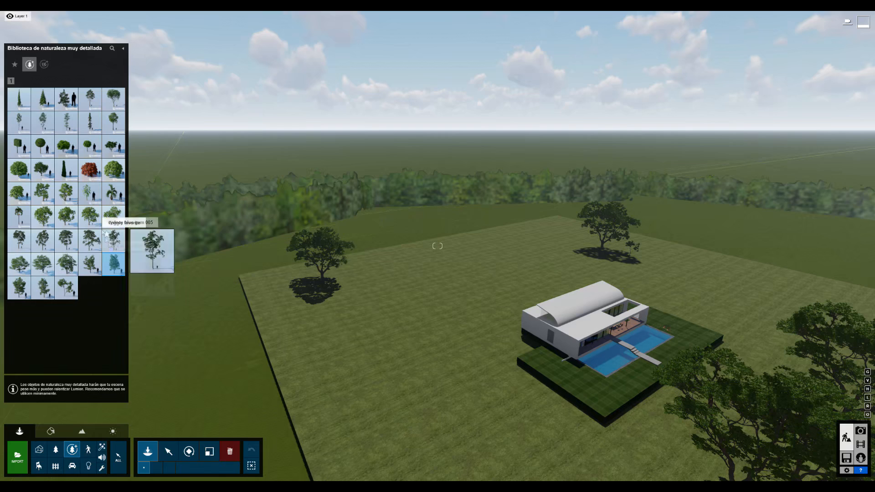
pyautogui.click(66, 240)
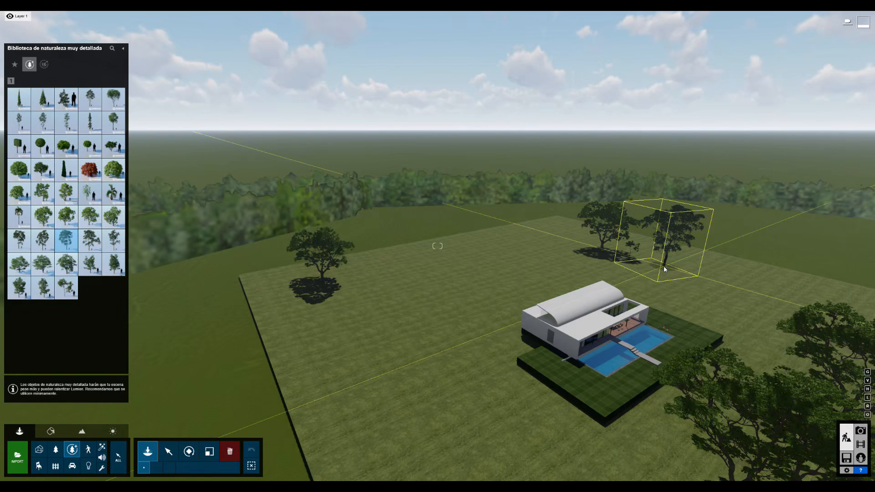
pyautogui.click(302, 294)
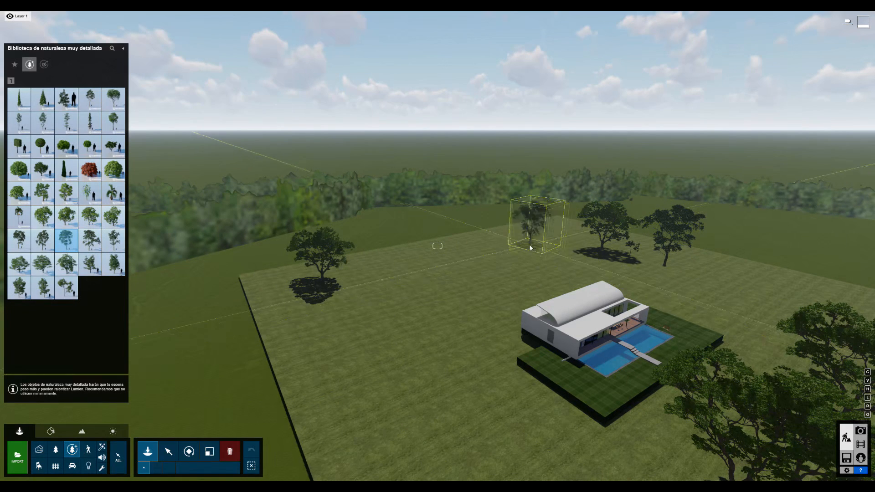
pyautogui.click(773, 275)
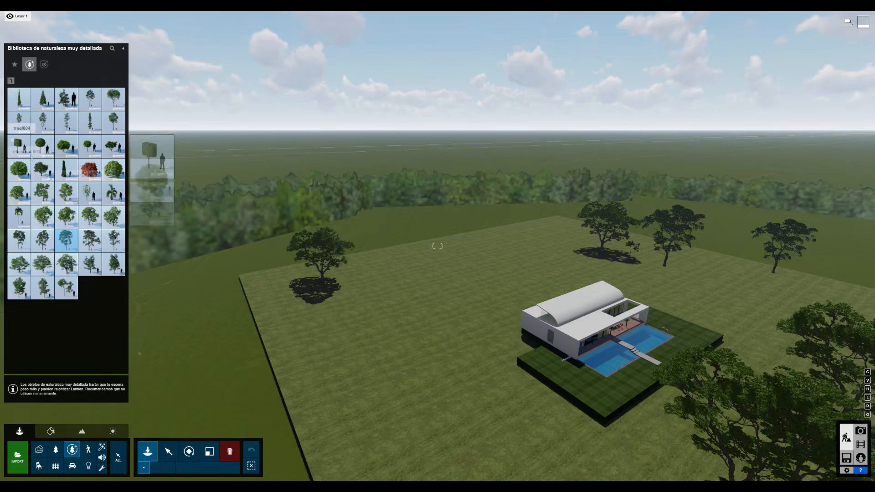
# Look through the tree clusters and shrubs in the nature library, and scatter a leafy shrub around the trees near the house.
pyautogui.click(56, 450)
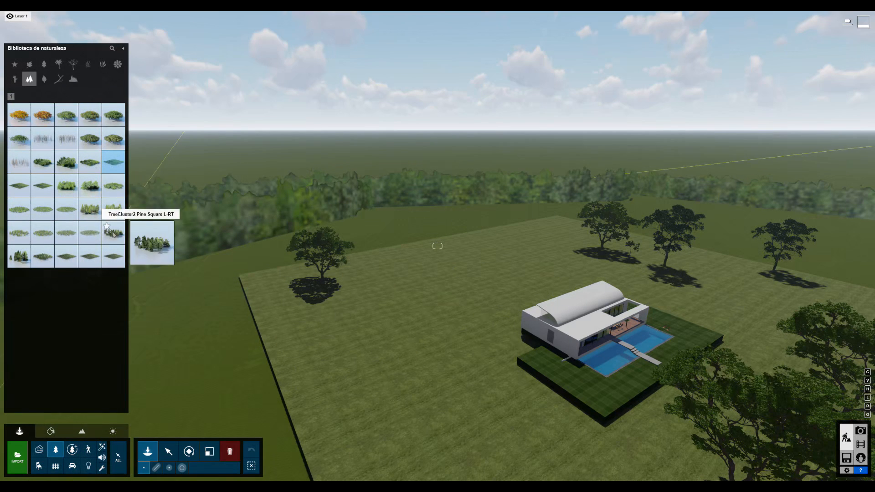
pyautogui.click(113, 186)
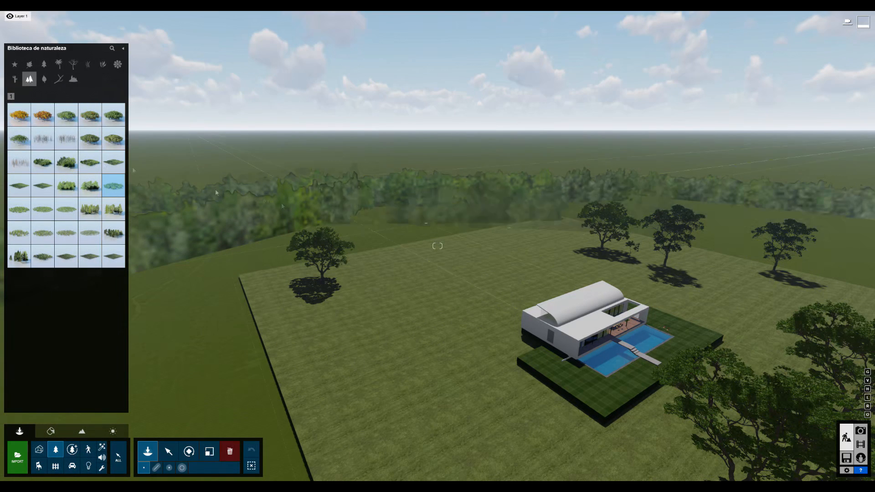
pyautogui.click(100, 68)
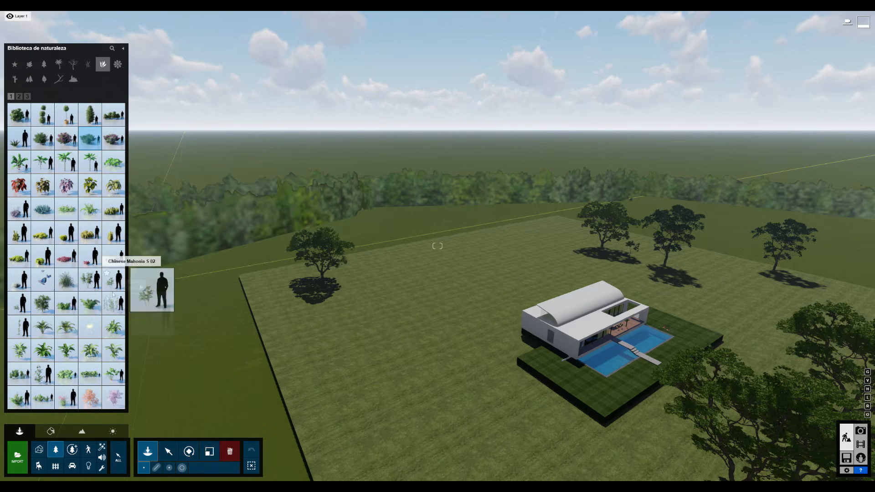
pyautogui.click(19, 97)
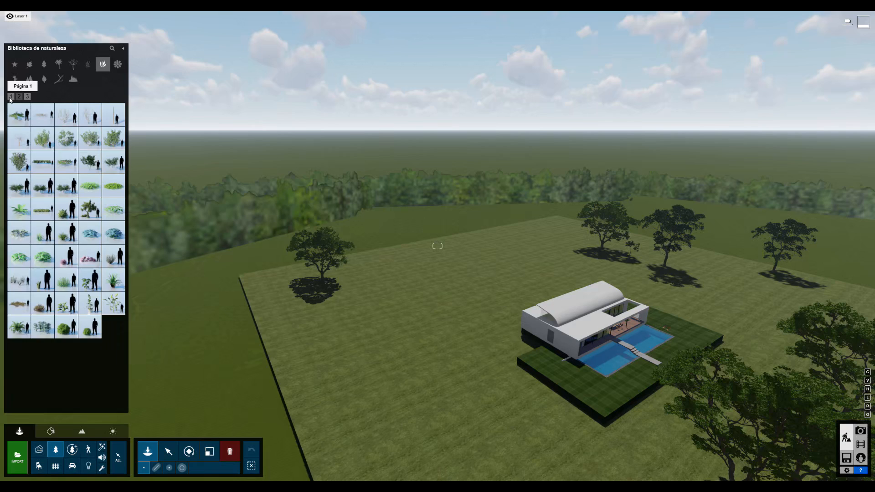
pyautogui.click(10, 98)
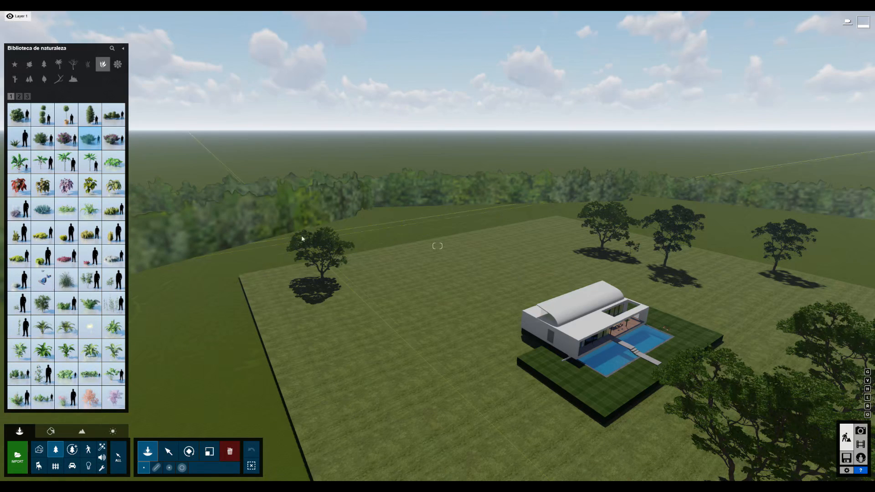
pyautogui.moveTo(711, 297); pyautogui.dragTo(843, 310, button='right')
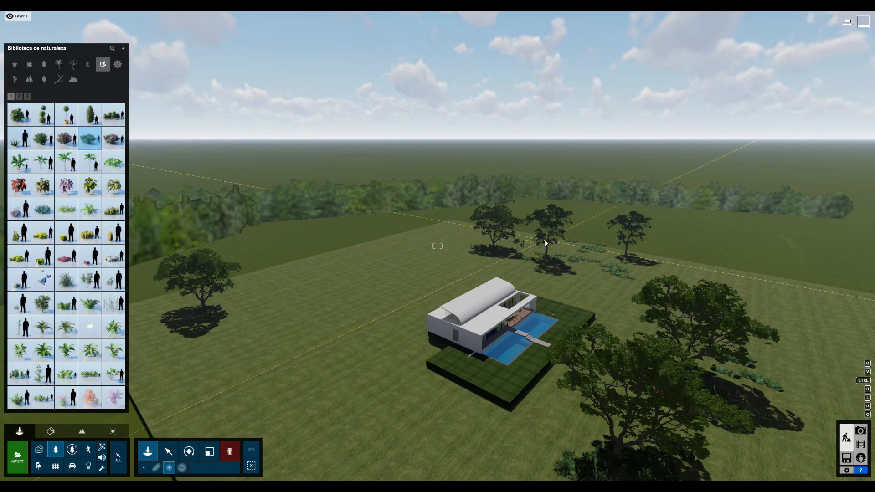
# Check photo 1, open building with effects, and replace the tree among the foreground shrubs with sweet chestnut 003.
pyautogui.click(866, 432)
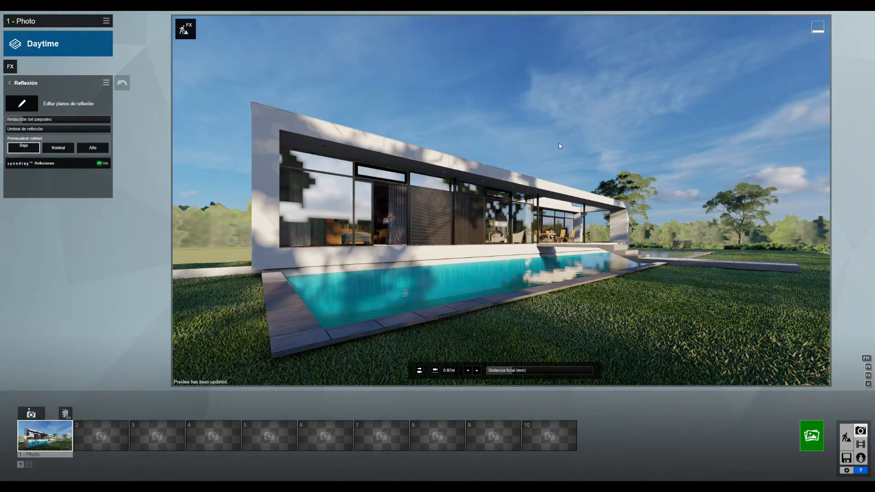
pyautogui.click(184, 31)
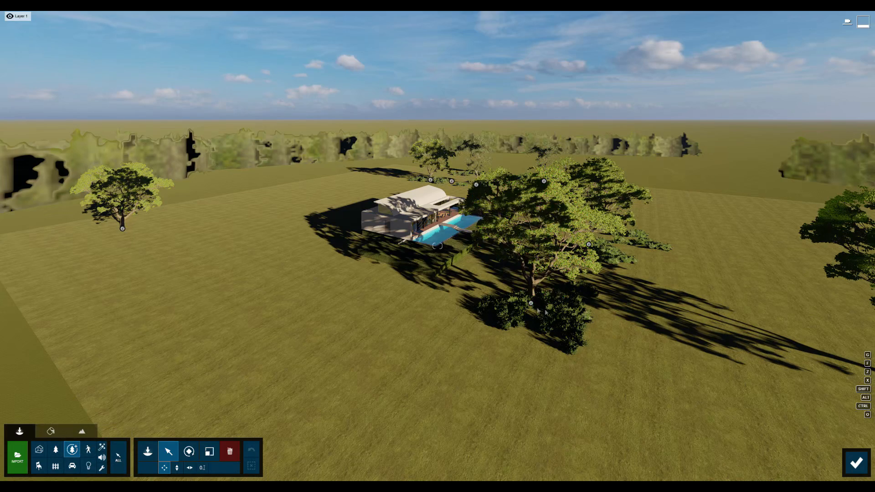
pyautogui.click(531, 303)
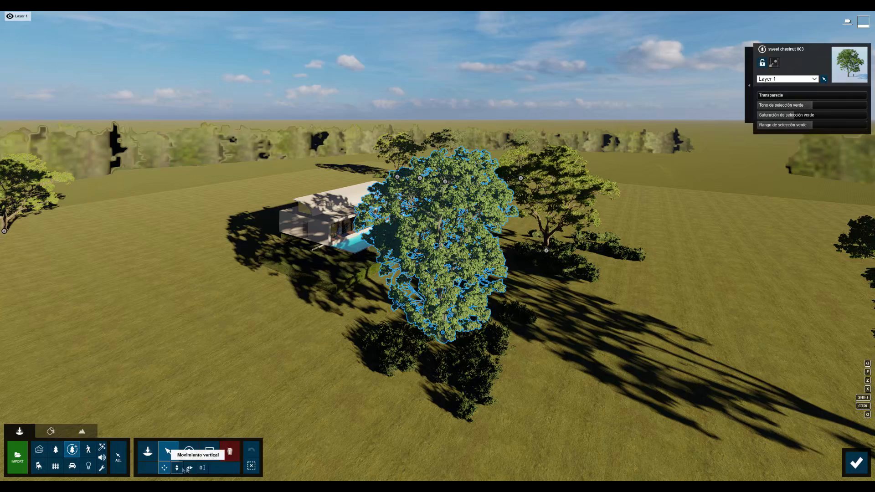
pyautogui.moveTo(537, 349); pyautogui.dragTo(433, 334, button='right')
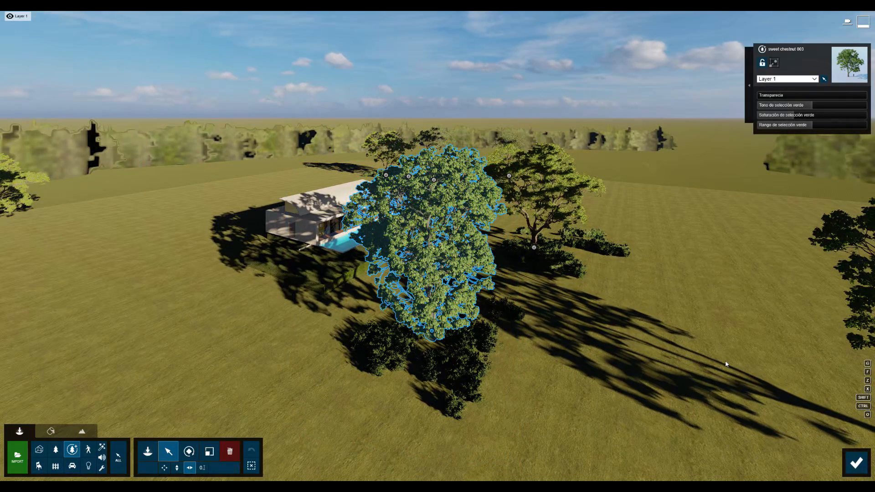
pyautogui.click(857, 462)
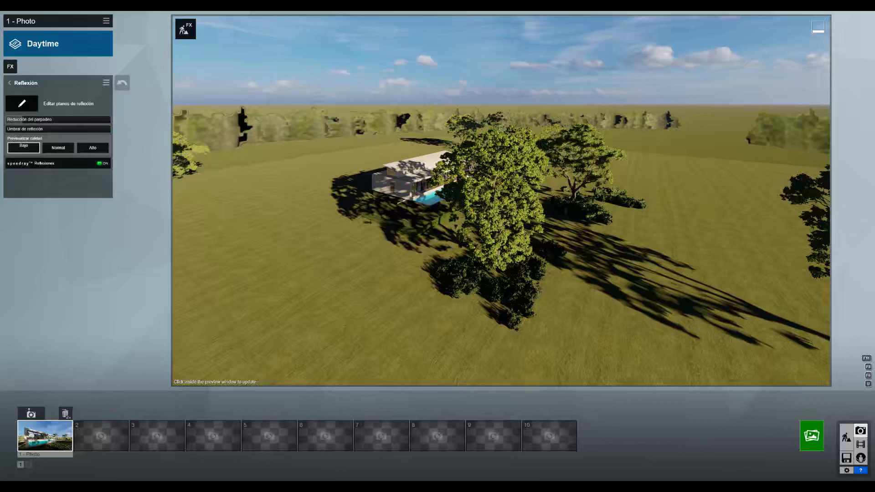
# Move the sweet chestnut horizontally away from the foreground shrubs in Build mode, and recall the stored view of photo 1.
pyautogui.click(846, 437)
pyautogui.scroll(3, 534, 249)
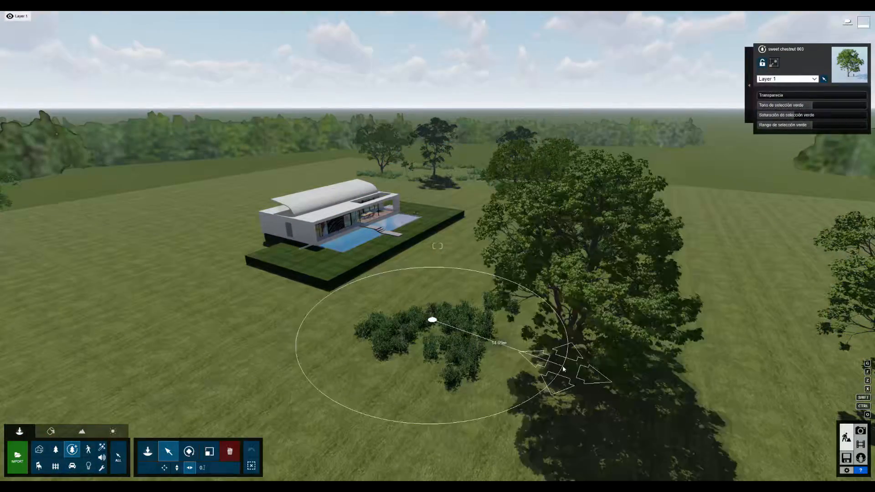
pyautogui.click(861, 430)
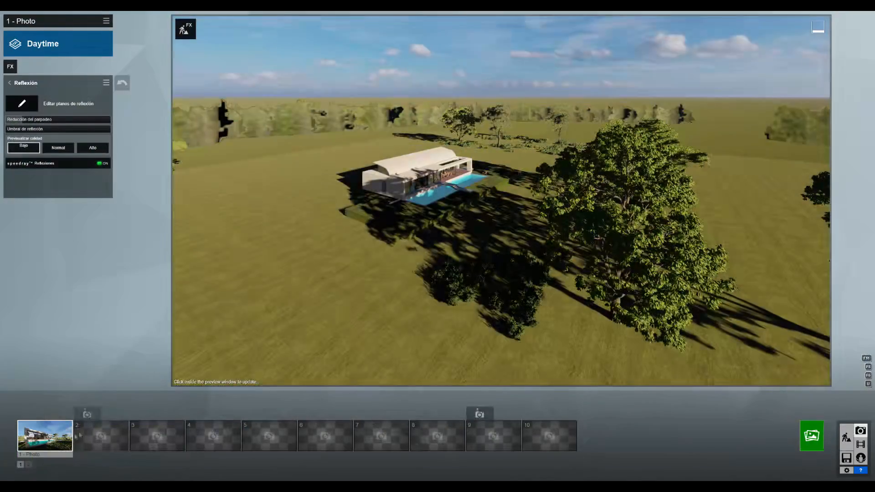
pyautogui.click(53, 441)
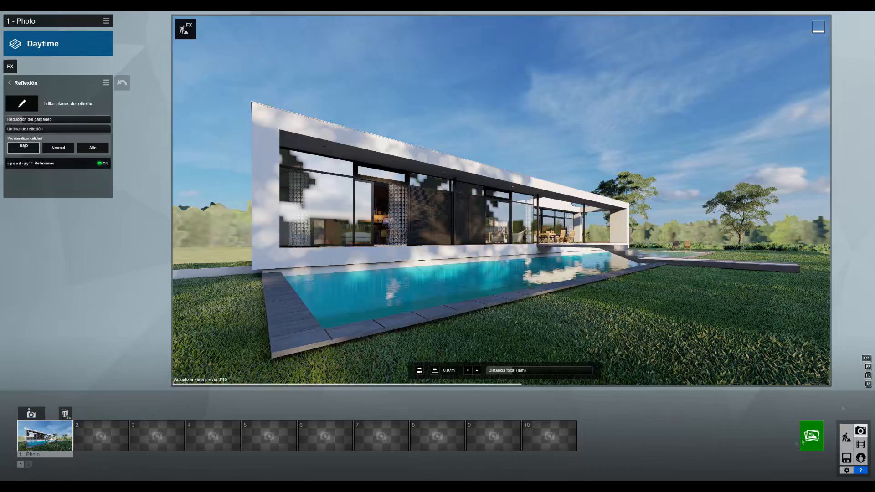
# Try different rotations of the Cielos reales sky, from near its maximum to just above -180°, refreshing the preview.
pyautogui.click(11, 86)
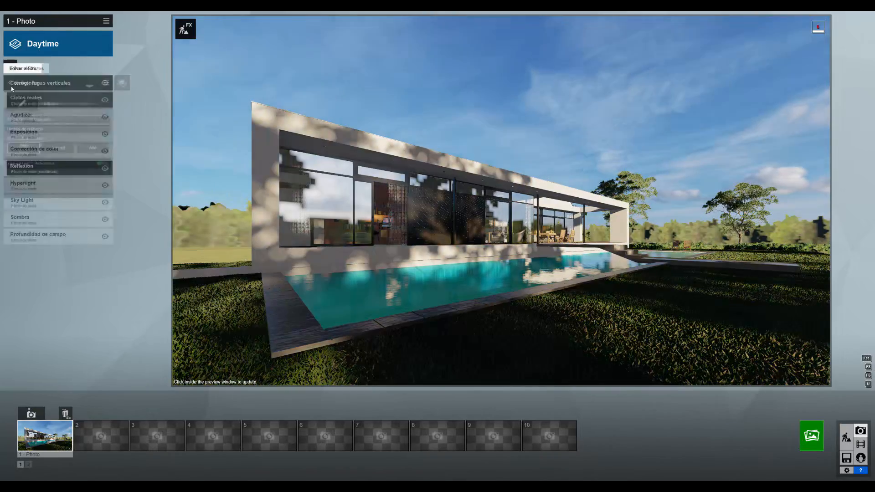
pyautogui.click(36, 99)
pyautogui.moveTo(103, 127); pyautogui.dragTo(105, 124)
pyautogui.click(435, 175)
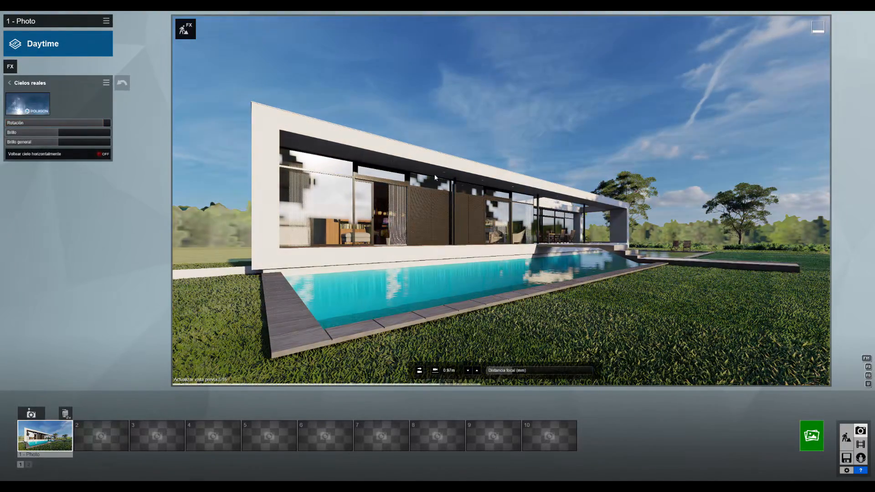
pyautogui.moveTo(62, 123); pyautogui.dragTo(0, 122)
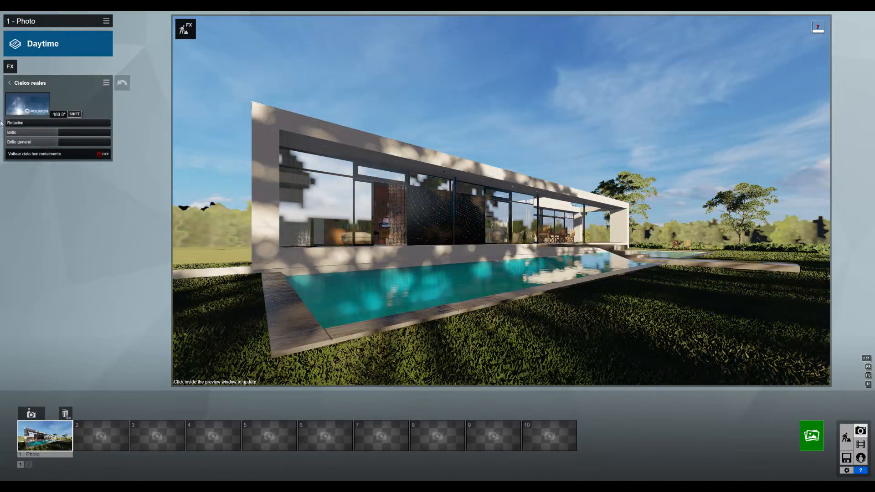
pyautogui.moveTo(10, 123); pyautogui.dragTo(14, 123)
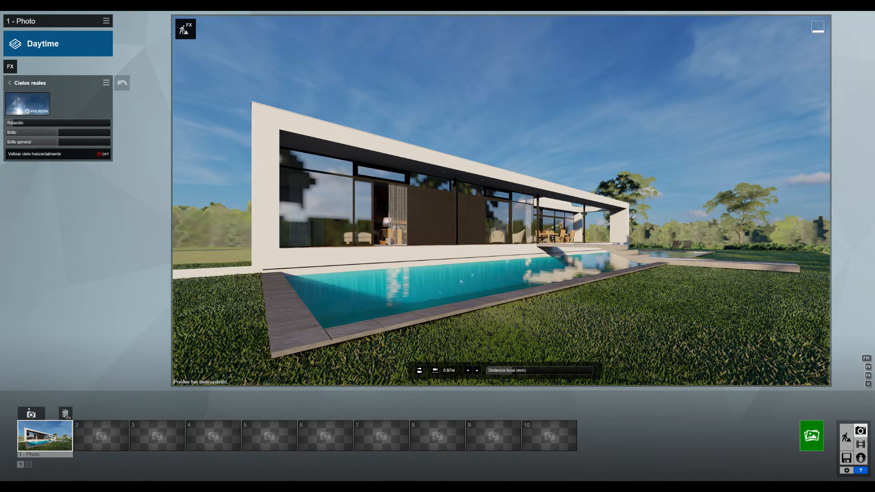
pyautogui.moveTo(14, 125); pyautogui.dragTo(10, 125)
pyautogui.click(444, 133)
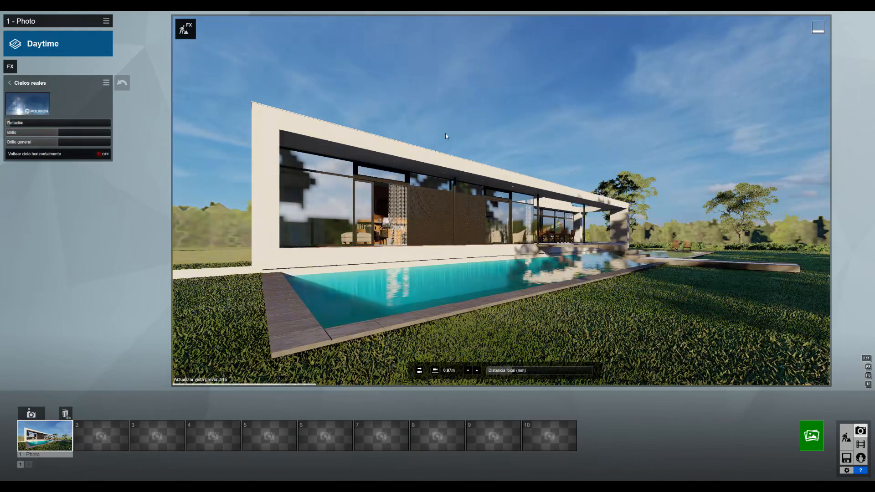
# Review the Sky Light effect's brightness, saturation, reflection and render quality settings.
pyautogui.click(10, 84)
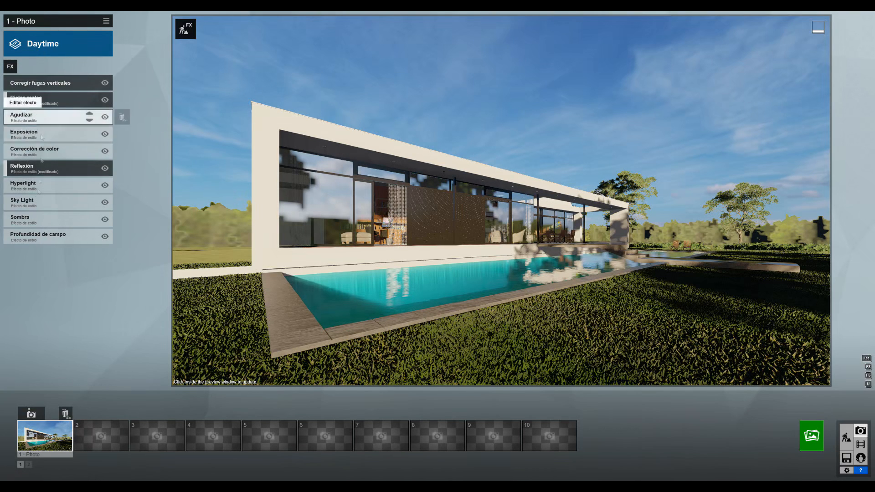
pyautogui.click(38, 206)
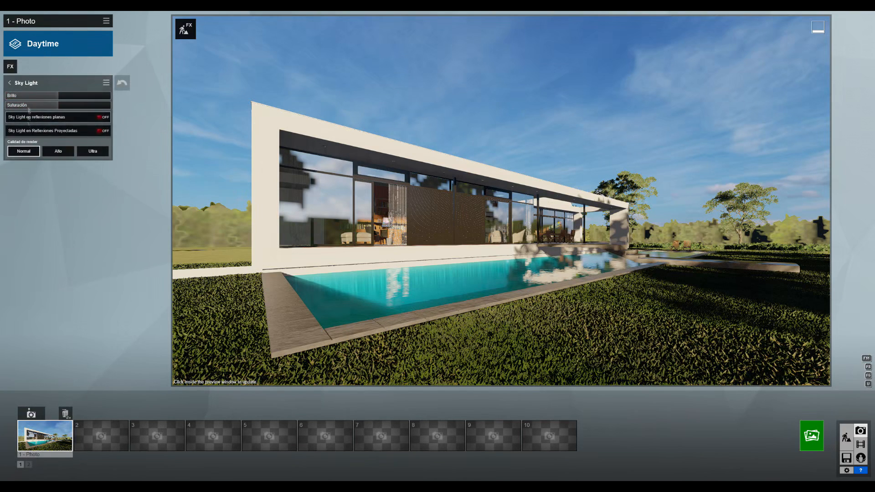
pyautogui.click(10, 84)
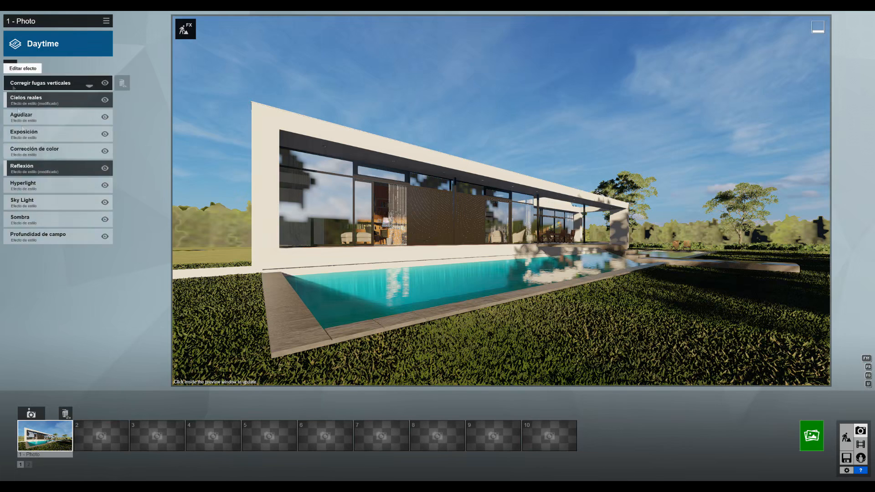
pyautogui.click(36, 201)
pyautogui.click(10, 84)
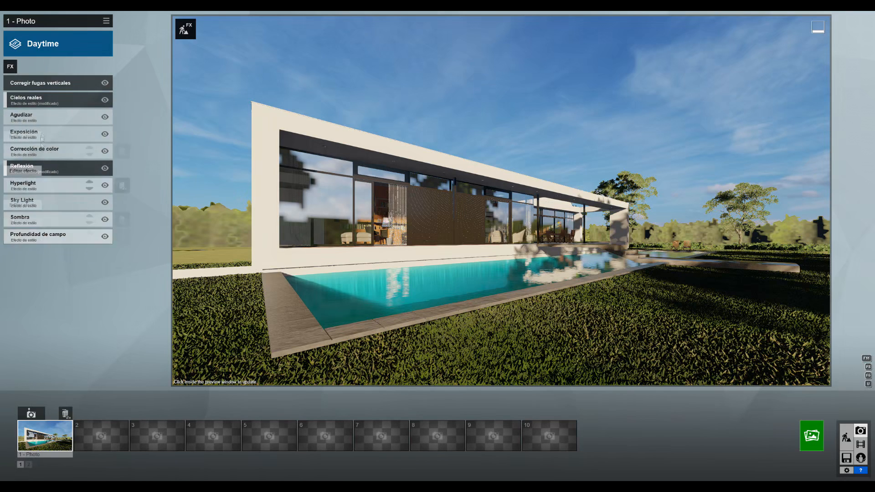
# Replace the Cielos reales sky with a nearly cloudless twilight sky and rotate it to about a third of its range.
pyautogui.click(26, 98)
pyautogui.click(29, 104)
pyautogui.click(334, 133)
pyautogui.click(384, 134)
pyautogui.click(409, 230)
pyautogui.moveTo(20, 126); pyautogui.dragTo(42, 124)
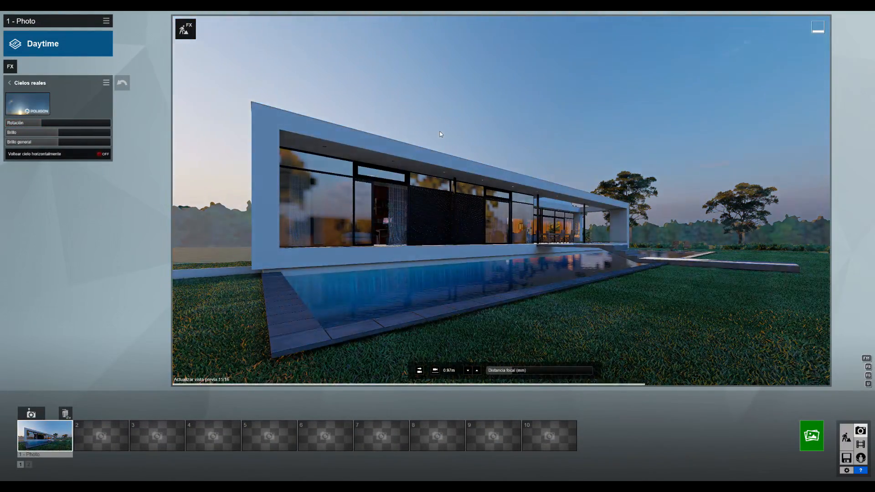
# Browse the Cielos reales sky categories, including Clear, Night, Evening, Cloudy, Overcast and Sunset, ending at the Morning skies.
pyautogui.click(37, 105)
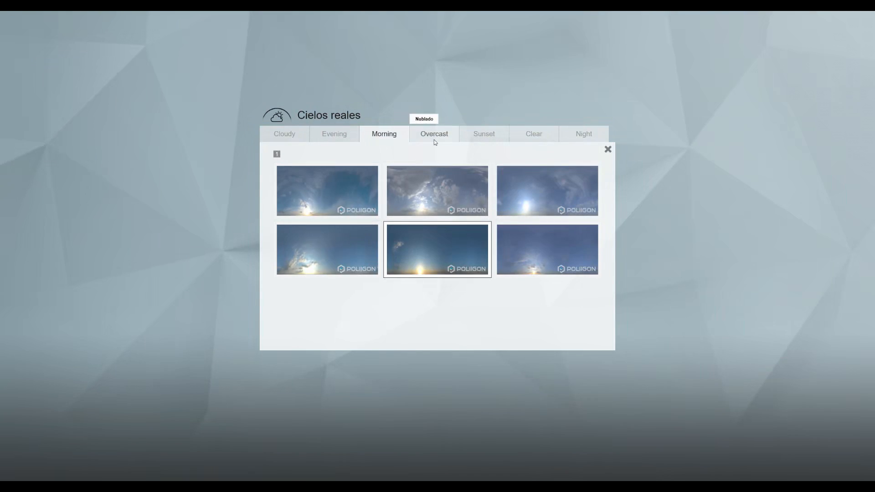
pyautogui.click(483, 135)
pyautogui.click(533, 136)
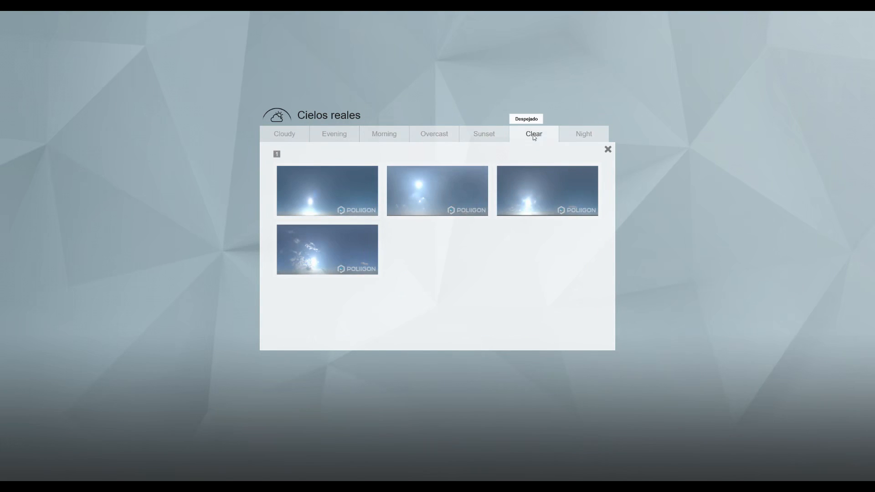
pyautogui.click(570, 135)
pyautogui.click(346, 139)
pyautogui.click(291, 136)
pyautogui.click(440, 139)
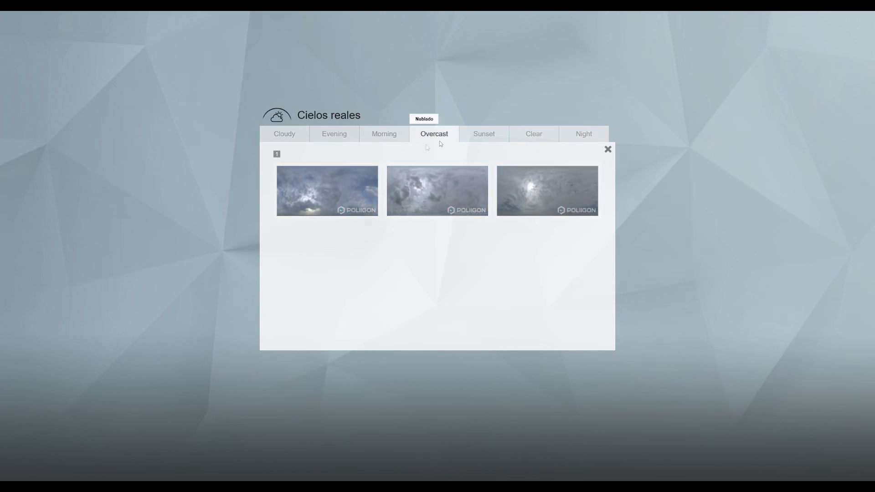
pyautogui.click(483, 136)
pyautogui.click(440, 136)
pyautogui.click(494, 136)
pyautogui.click(385, 134)
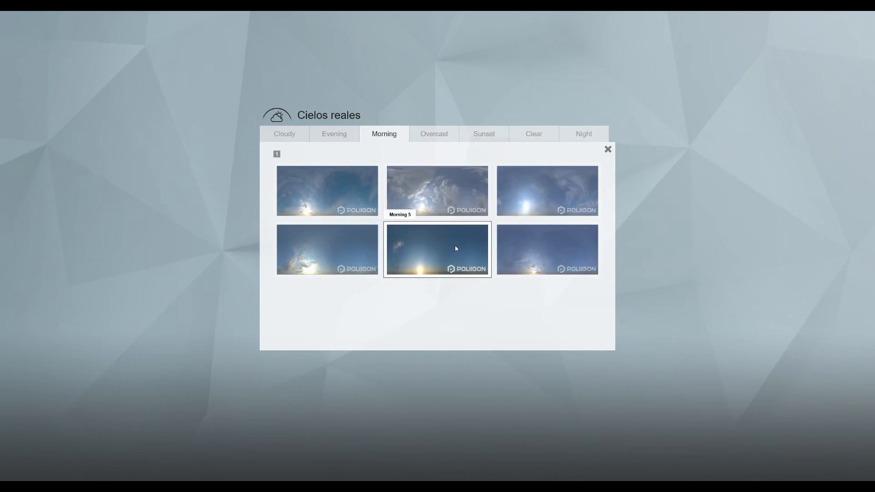
# Keep the Morning 5 sky, set its rotation to -18.7°, and refresh the photo preview.
pyautogui.click(455, 245)
pyautogui.moveTo(44, 128); pyautogui.dragTo(54, 128)
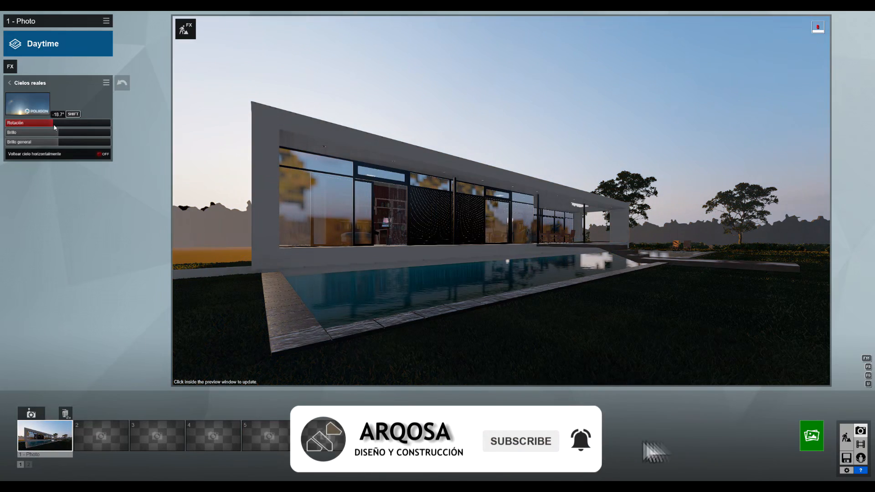
pyautogui.click(381, 213)
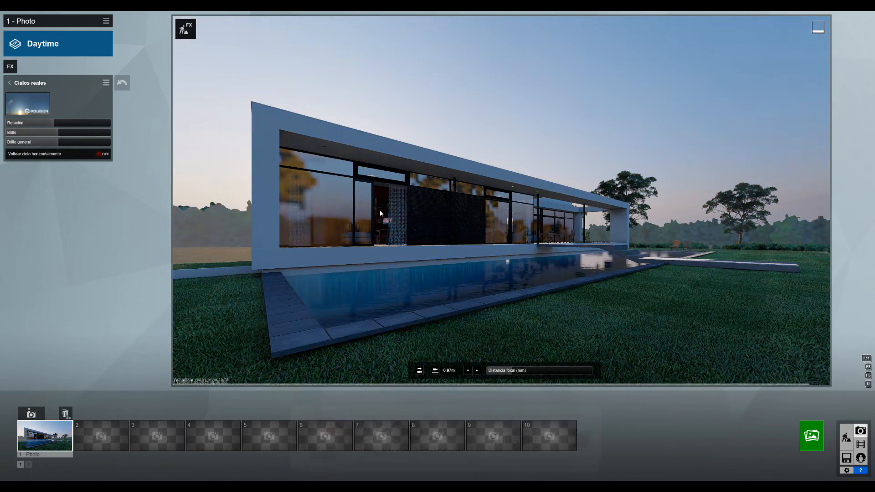
# Review the Corrección de color effect's settings, including the temperature, and refresh the photo preview.
pyautogui.click(9, 84)
pyautogui.click(50, 155)
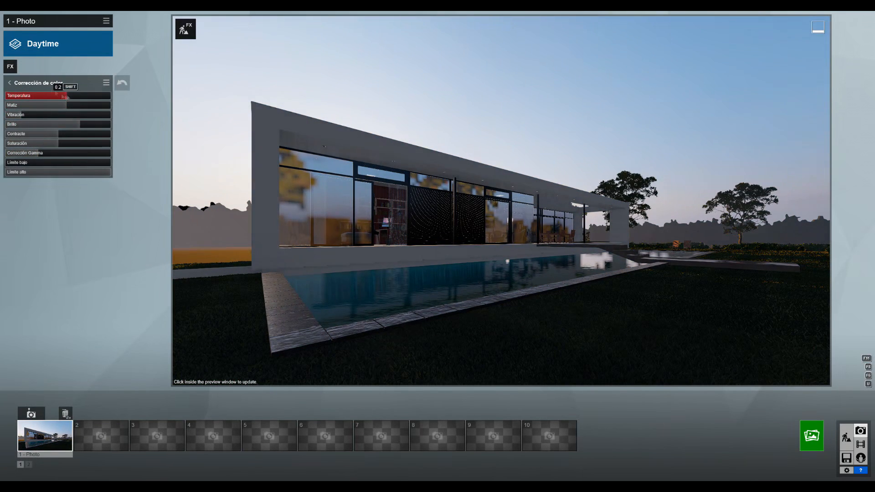
pyautogui.click(404, 118)
pyautogui.click(9, 84)
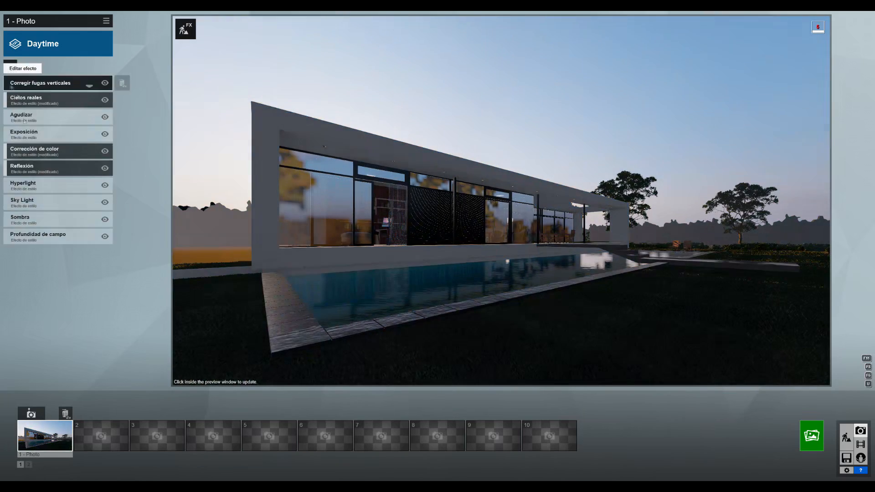
# Raise the Sombra effect's brightness to about a fifth of its range and refresh the photo preview.
pyautogui.click(27, 218)
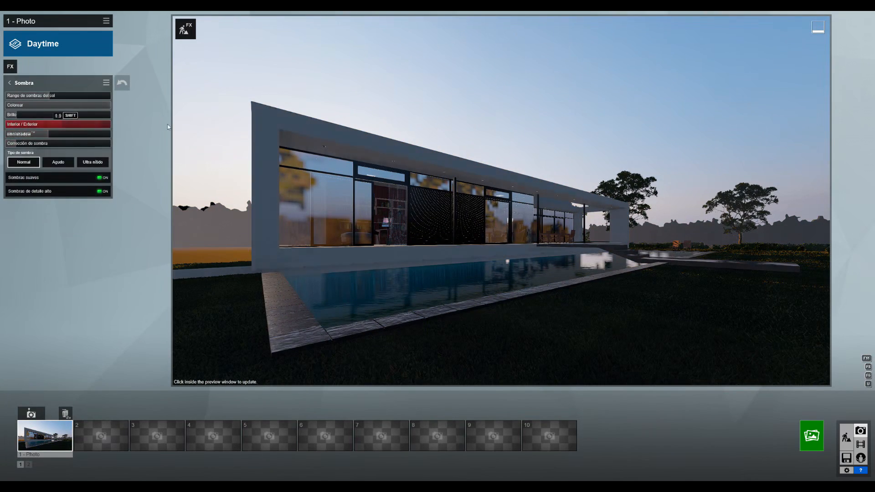
pyautogui.click(285, 171)
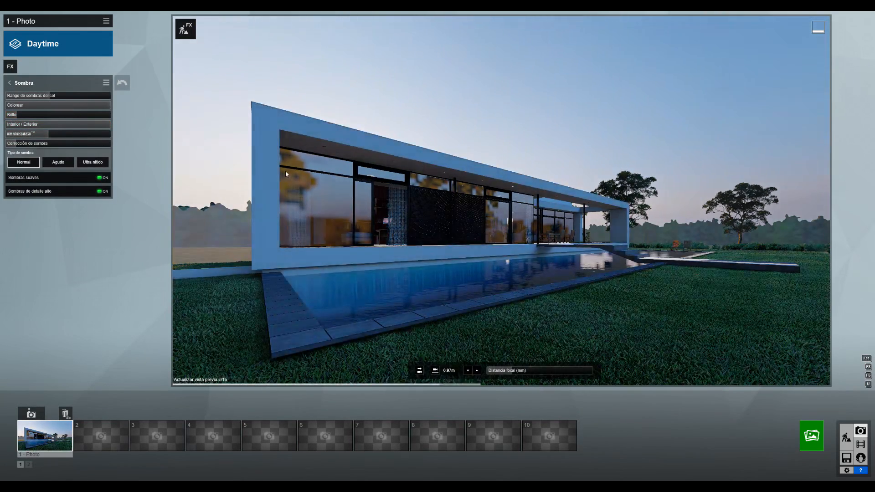
pyautogui.click(28, 114)
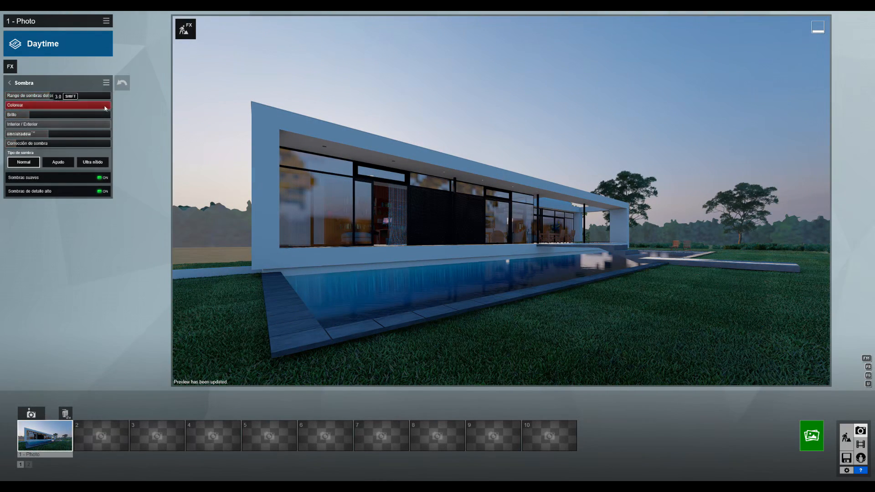
# Try lower Colorear values for the Sombra effect, down to 0.0, refreshing the preview.
pyautogui.moveTo(105, 108); pyautogui.dragTo(100, 108)
pyautogui.click(370, 93)
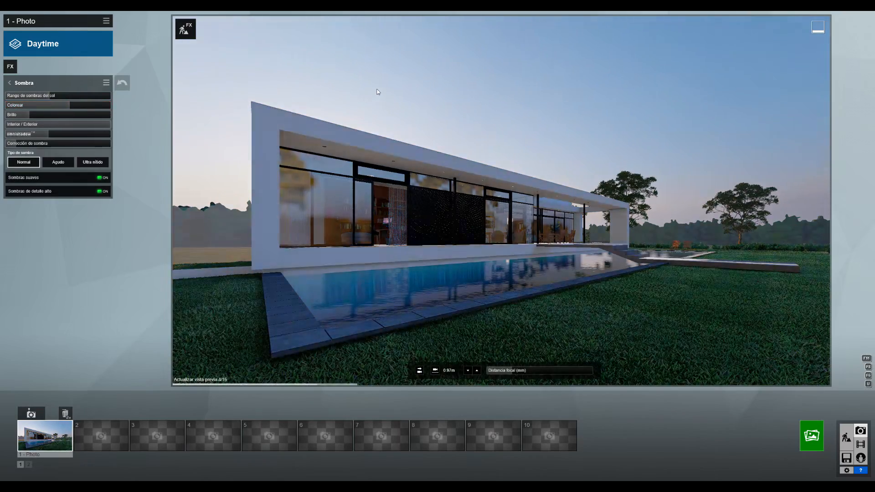
pyautogui.moveTo(69, 108); pyautogui.dragTo(8, 109)
pyautogui.click(438, 94)
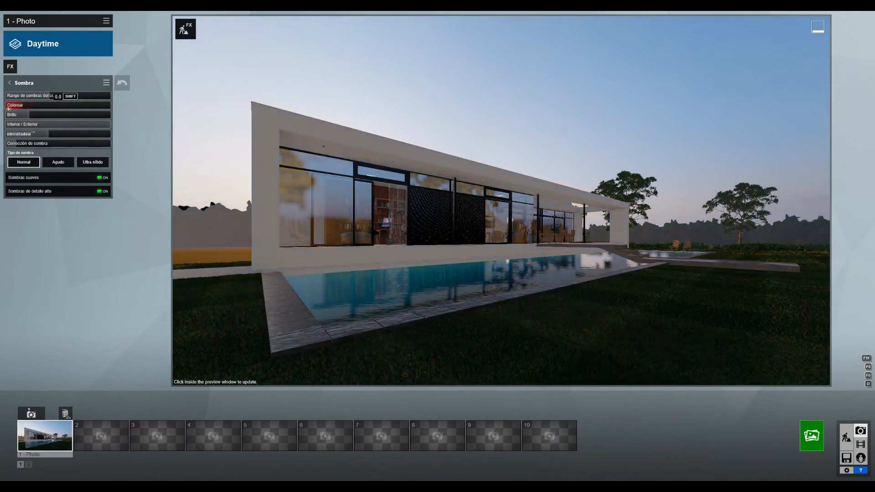
# In Build mode, place spotlights from the lighting library's first preset on the first recessed fixtures along the front roof overhang.
pyautogui.click(847, 441)
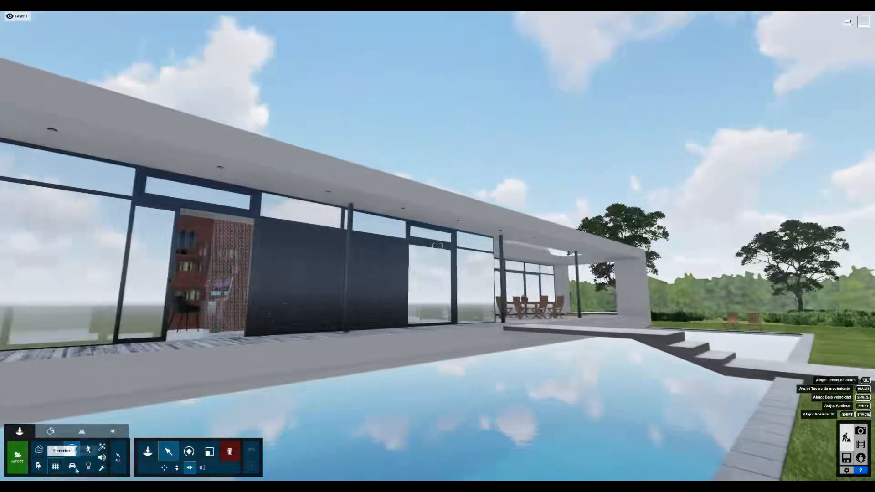
pyautogui.click(88, 466)
pyautogui.click(148, 451)
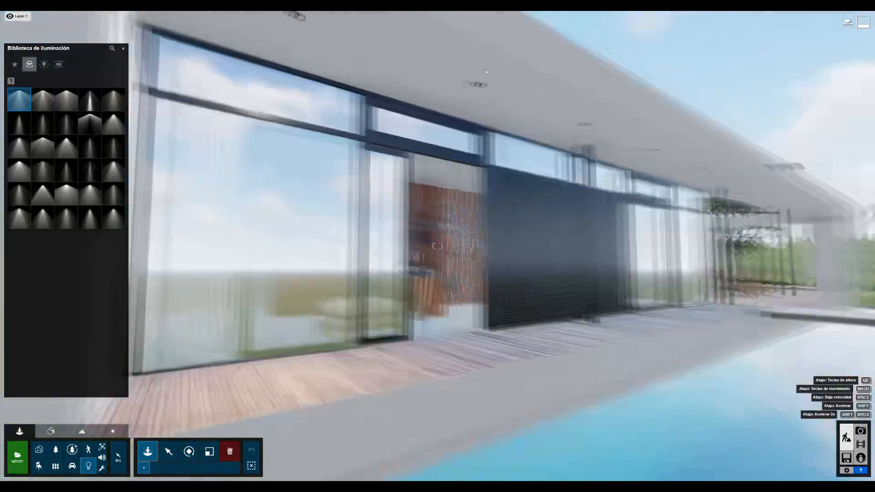
pyautogui.press('w')
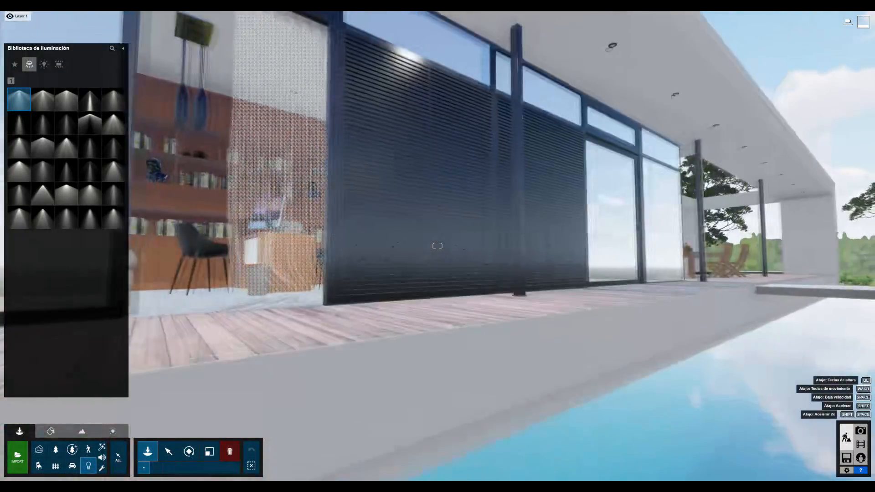
pyautogui.moveTo(500, 103); pyautogui.dragTo(465, 37, button='right')
pyautogui.click(506, 171)
pyautogui.press('d')
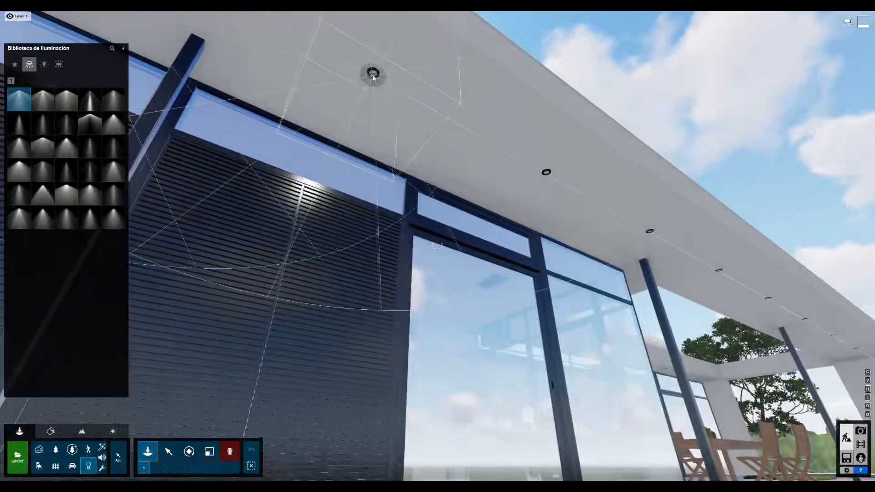
pyautogui.click(374, 76)
pyautogui.click(547, 172)
pyautogui.click(650, 232)
# Continue placing spotlights on the front overhang's recessed fixtures up to the one beside the end wall.
pyautogui.press('d')
pyautogui.press('w')
pyautogui.press('d')
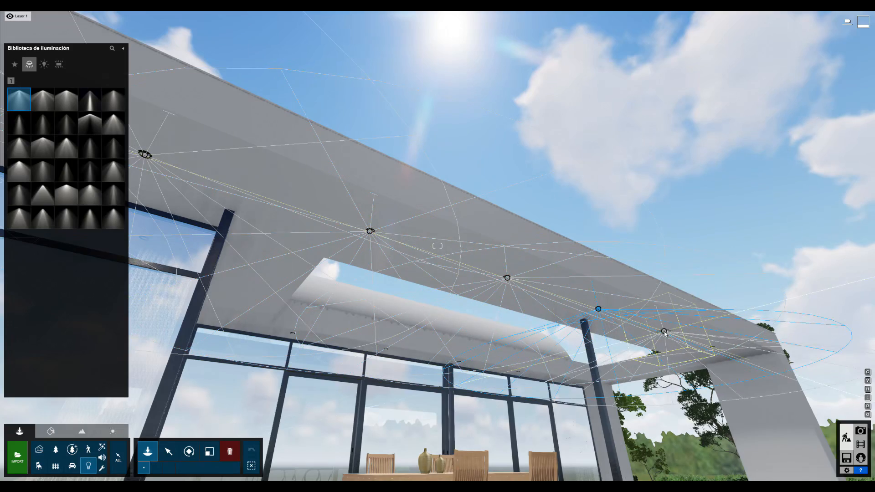
pyautogui.press('w')
pyautogui.press('d')
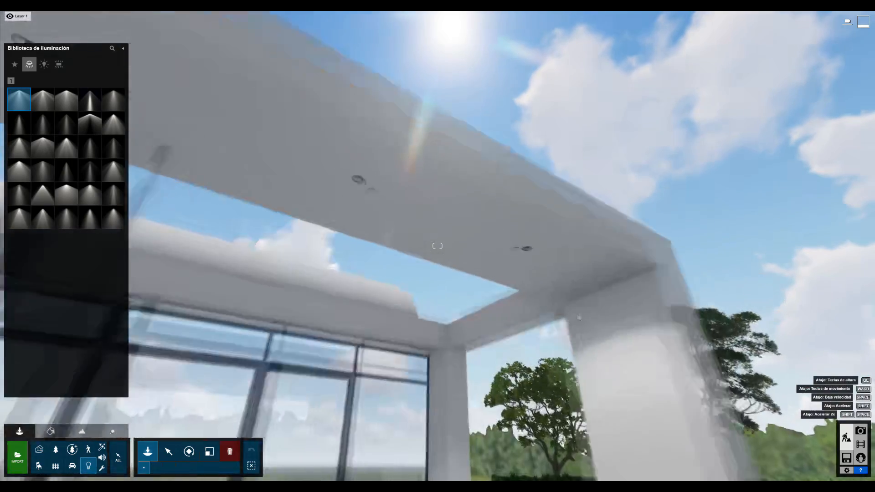
pyautogui.click(531, 249)
# Place spotlights on the recessed fixtures of the inner ceiling strip, between the terrace roof opening and the glass doors.
pyautogui.press('s')
pyautogui.press('a')
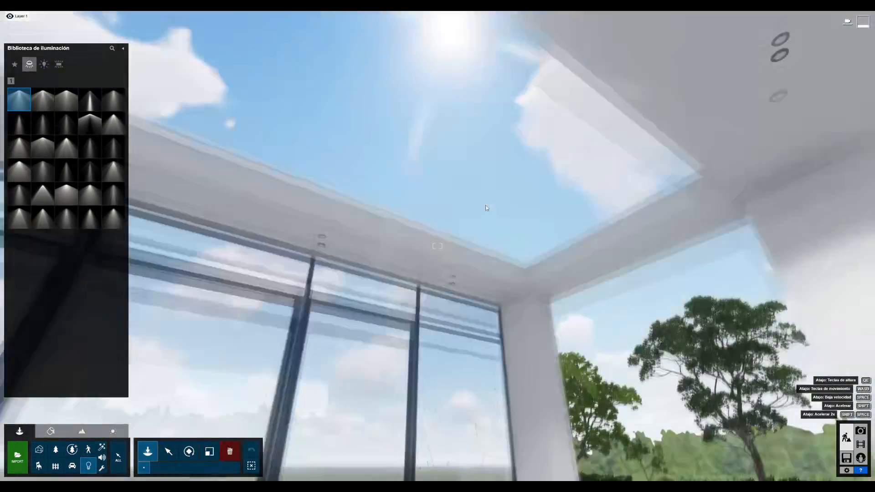
pyautogui.press('w')
pyautogui.moveTo(485, 205); pyautogui.dragTo(591, 367, button='right')
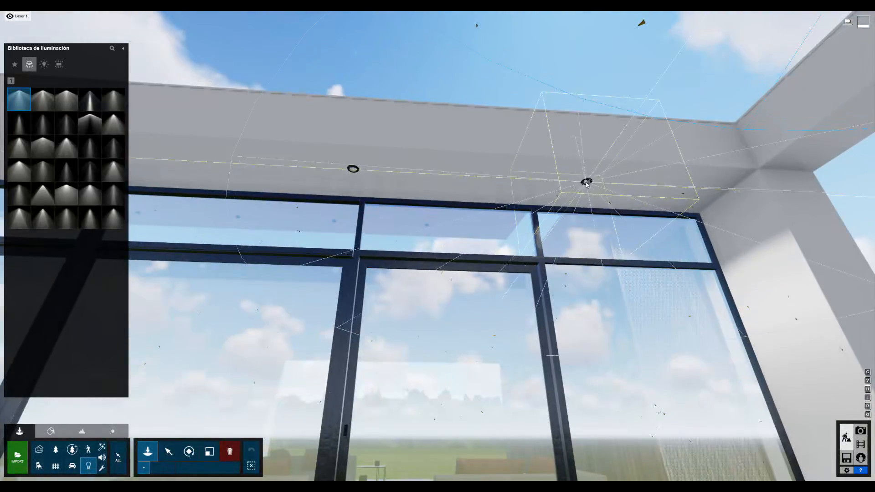
pyautogui.click(586, 181)
pyautogui.click(354, 170)
pyautogui.press('d')
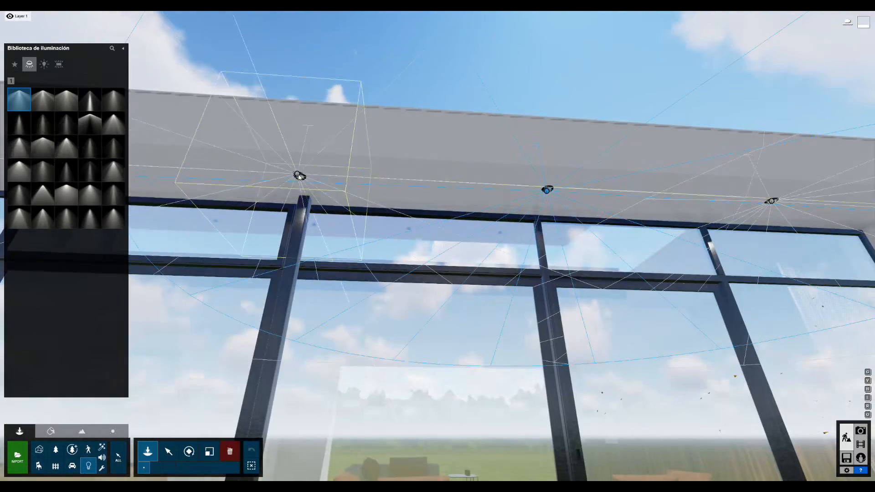
pyautogui.press('a')
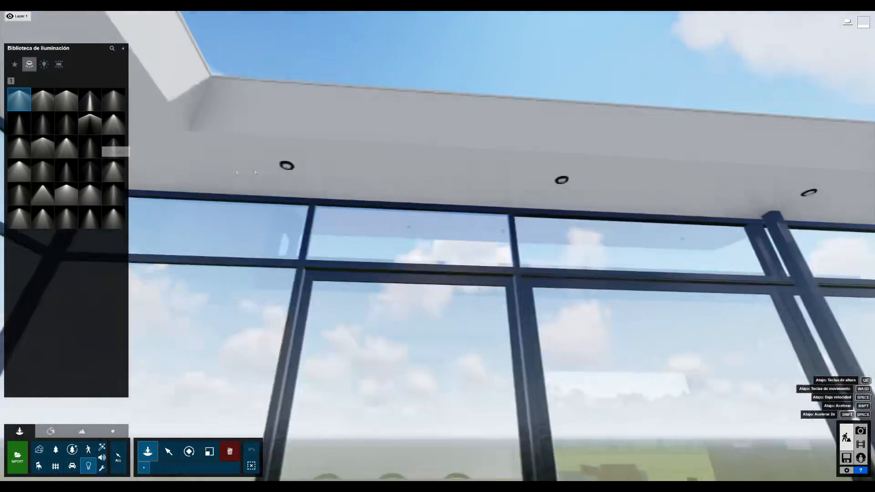
pyautogui.click(287, 167)
pyautogui.click(565, 182)
# Choose the square area light and place it at the middle of the ceiling in the room with the bookshelves.
pyautogui.moveTo(564, 181); pyautogui.dragTo(356, 181, button='right')
pyautogui.press('s')
pyautogui.moveTo(436, 187); pyautogui.dragTo(413, 143, button='right')
pyautogui.click(59, 65)
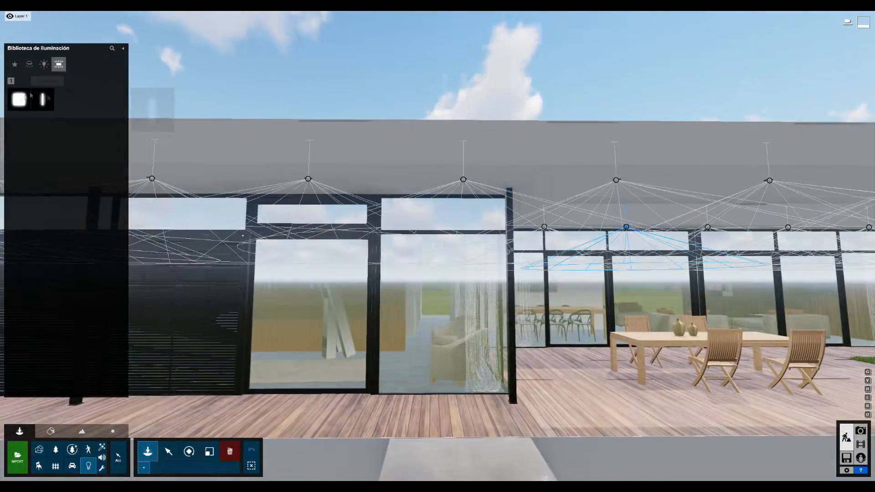
pyautogui.click(19, 99)
pyautogui.press('w')
pyautogui.press('e')
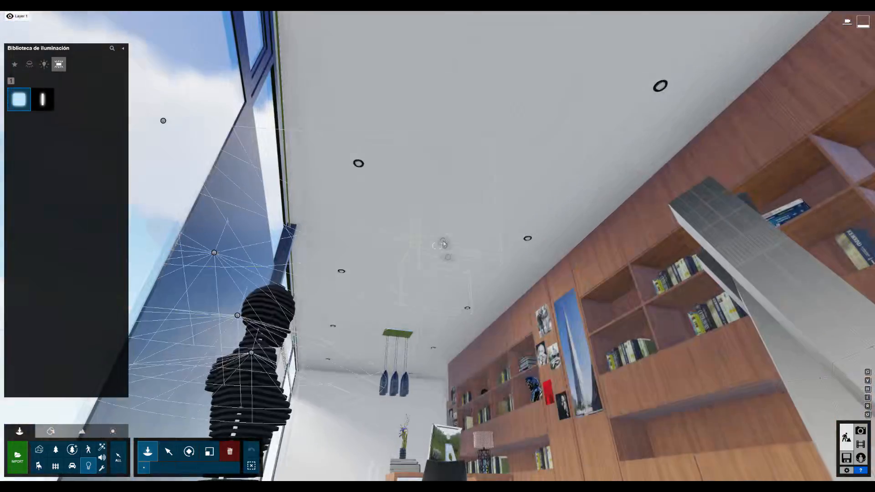
# Widen the bookshelf room's area light to nearly the maximum and lengthen it to about half the range.
pyautogui.click(173, 451)
pyautogui.moveTo(792, 188); pyautogui.dragTo(858, 186)
pyautogui.moveTo(438, 246); pyautogui.dragTo(478, 239, button='right')
pyautogui.moveTo(792, 199); pyautogui.dragTo(815, 199)
# Place another area light near the ceiling of the dining room, above the framed picture.
pyautogui.moveTo(324, 281); pyautogui.dragTo(364, 268, button='right')
pyautogui.press('w')
pyautogui.click(148, 451)
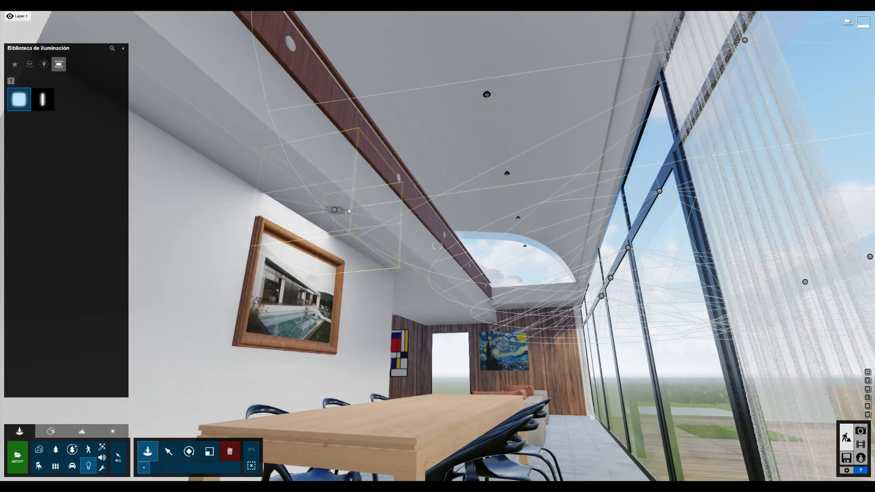
pyautogui.click(351, 205)
# Widen the dining room's area light to nearly the maximum, set its length to 2.1 m, and move it to the ceiling's centre.
pyautogui.click(168, 451)
pyautogui.moveTo(788, 190)
pyautogui.mouseDown()
pyautogui.moveTo(869, 171)
pyautogui.moveTo(802, 189)
pyautogui.mouseUp()
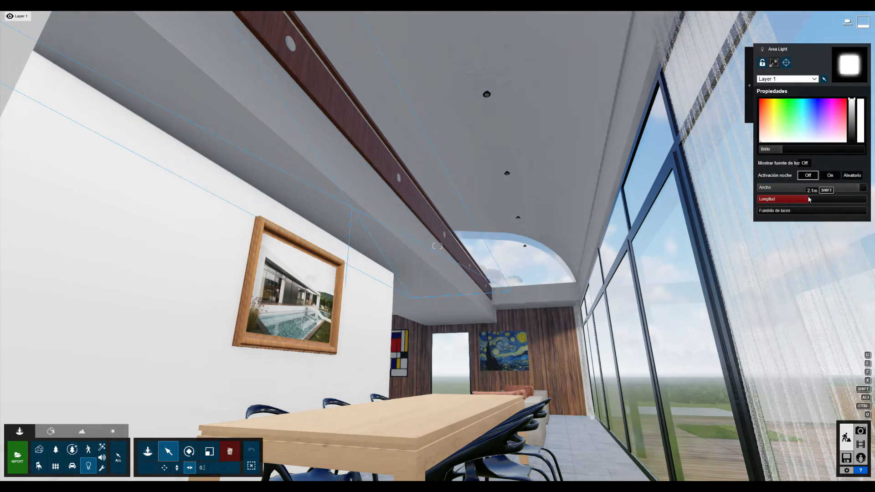
pyautogui.click(190, 468)
pyautogui.moveTo(351, 207); pyautogui.dragTo(494, 159)
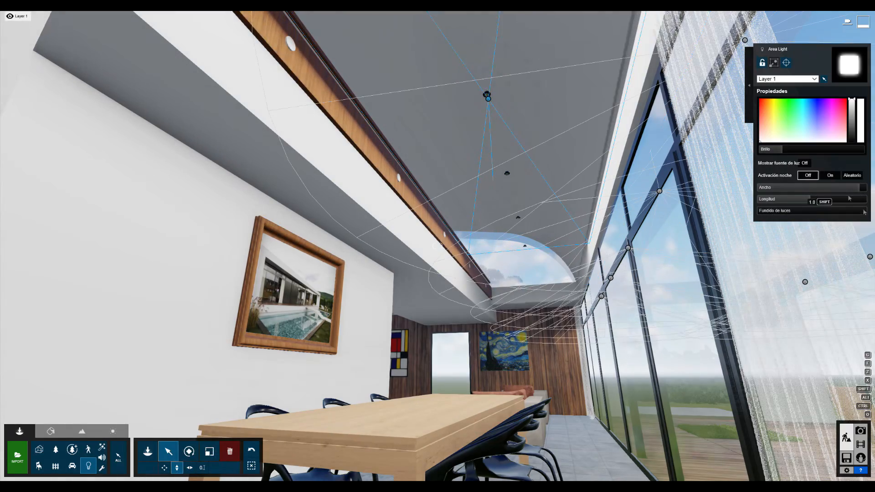
# Place one more area light on the interior ceiling, further along the house.
pyautogui.moveTo(838, 199); pyautogui.dragTo(834, 221, button='right')
pyautogui.press('w')
pyautogui.moveTo(437, 246)
pyautogui.mouseDown(button='right')
pyautogui.moveTo(437, 219)
pyautogui.moveTo(437, 264)
pyautogui.moveTo(437, 246)
pyautogui.mouseUp(button='right')
pyautogui.click(148, 452)
pyautogui.moveTo(440, 152); pyautogui.dragTo(450, 165, button='right')
# Recall photo 1, refresh its preview with the new lights, and enter Build mode with effects.
pyautogui.click(861, 431)
pyautogui.click(44, 436)
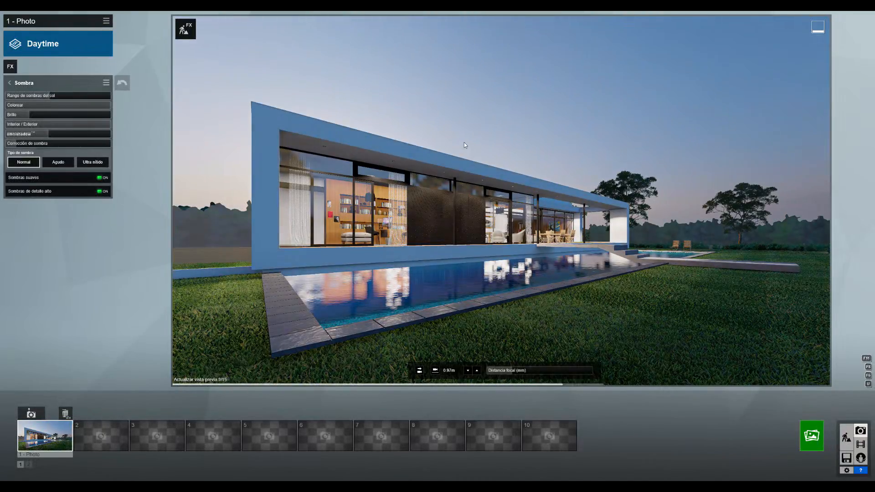
pyautogui.click(857, 462)
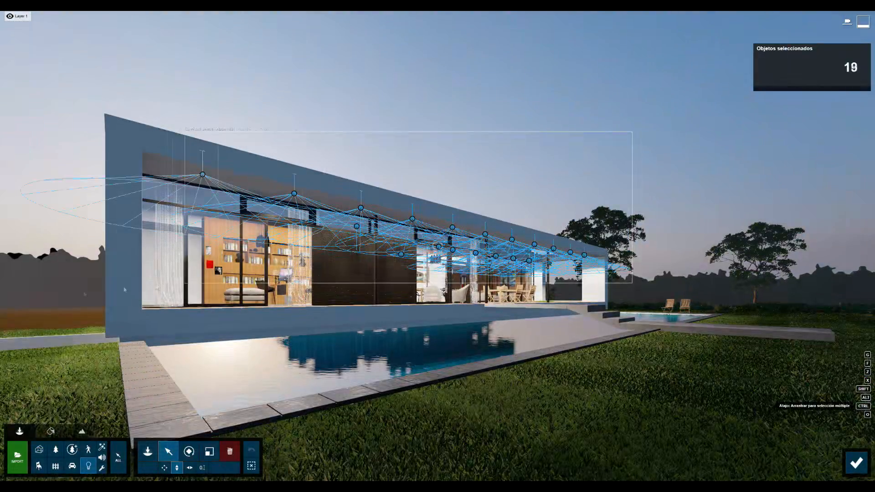
# Give all the selected ceiling spotlights a warm orange colour, with brightness at about a quarter of its range.
pyautogui.click(768, 106)
pyautogui.moveTo(794, 146); pyautogui.dragTo(785, 147)
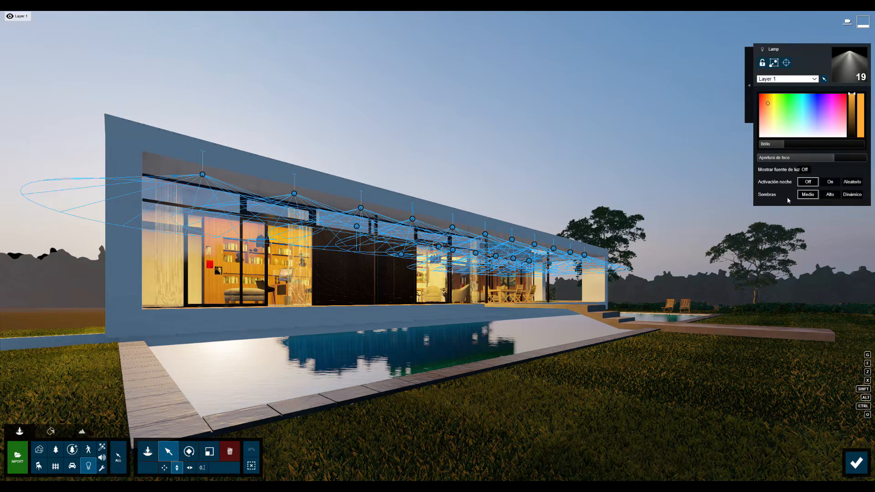
pyautogui.moveTo(768, 104); pyautogui.dragTo(767, 103)
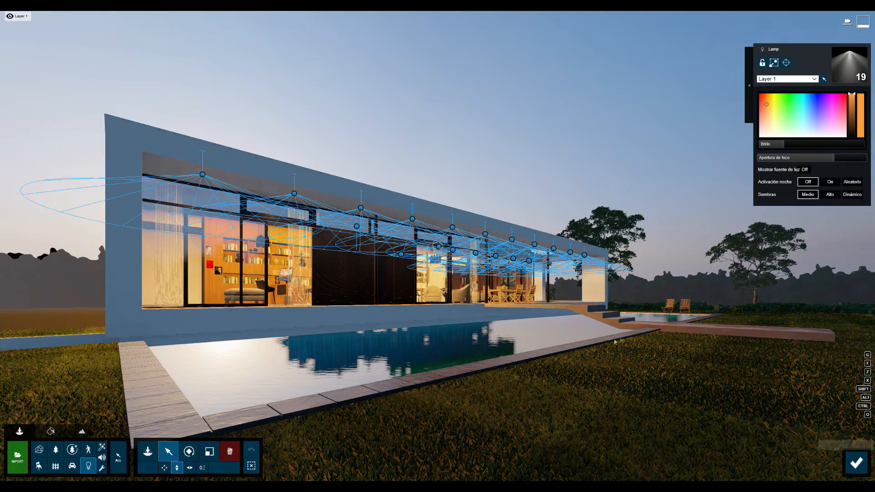
pyautogui.click(486, 356)
# Select the three interior ceiling area lights together, viewed from above the roof.
pyautogui.press('q')
pyautogui.moveTo(388, 104); pyautogui.dragTo(400, 166, button='right')
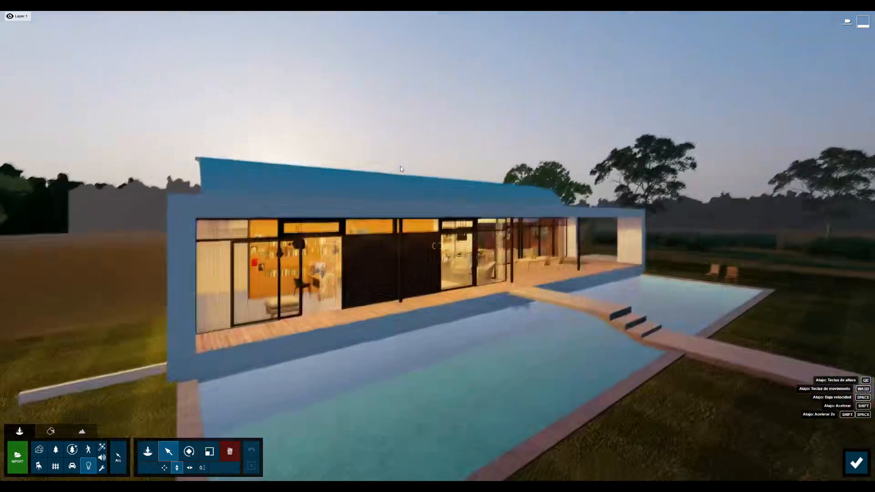
pyautogui.press('w')
pyautogui.press('q')
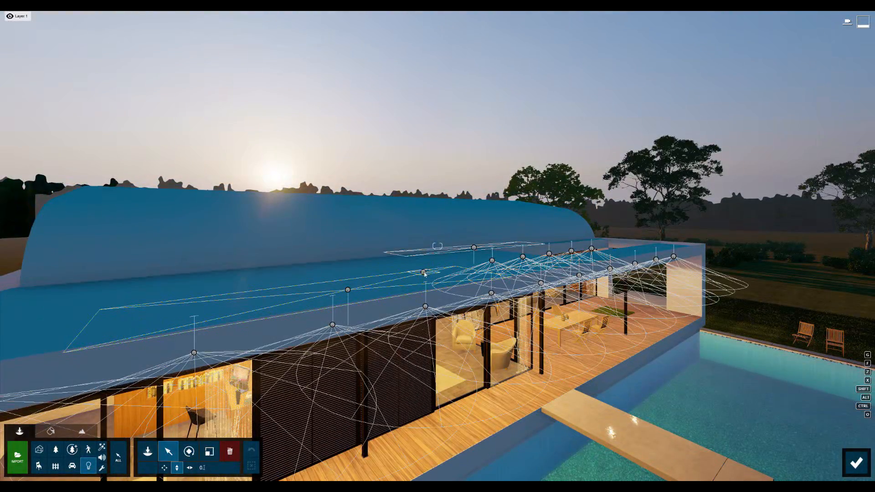
pyautogui.click(423, 273)
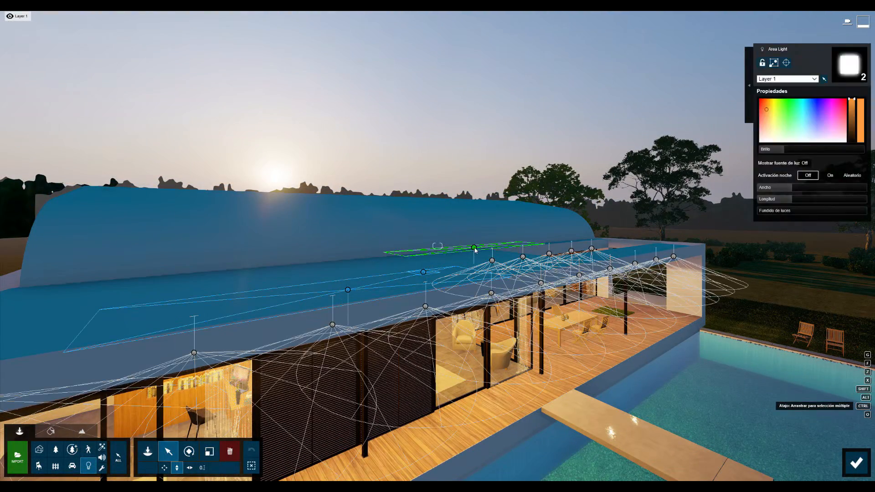
pyautogui.click(474, 247)
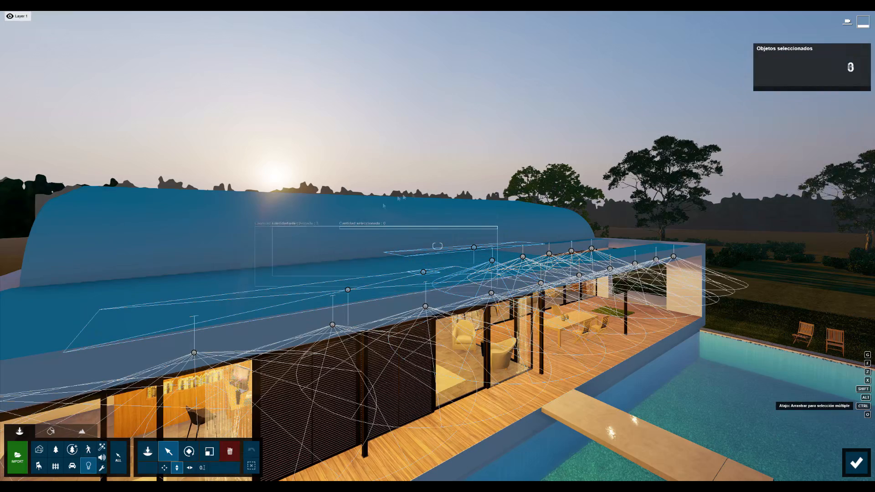
pyautogui.keyDown('ctrl'); pyautogui.moveTo(398, 198); pyautogui.dragTo(445, 214); pyautogui.keyUp('ctrl')
pyautogui.press('q')
pyautogui.moveTo(445, 215); pyautogui.dragTo(381, 223, button='right')
pyautogui.press('a')
pyautogui.keyDown('ctrl'); pyautogui.moveTo(457, 120); pyautogui.dragTo(370, 216); pyautogui.keyUp('ctrl')
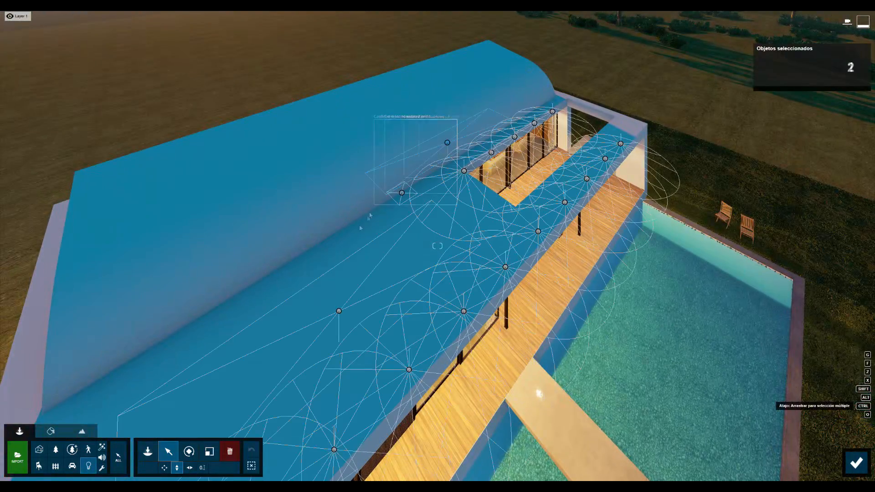
pyautogui.keyDown('ctrl'); pyautogui.moveTo(300, 317); pyautogui.dragTo(300, 317); pyautogui.keyUp('ctrl')
# Lower the light fade of the three selected interior area lights to near the minimum and refresh photo 1's preview.
pyautogui.moveTo(300, 317); pyautogui.dragTo(272, 228, button='right')
pyautogui.press('s')
pyautogui.press('e')
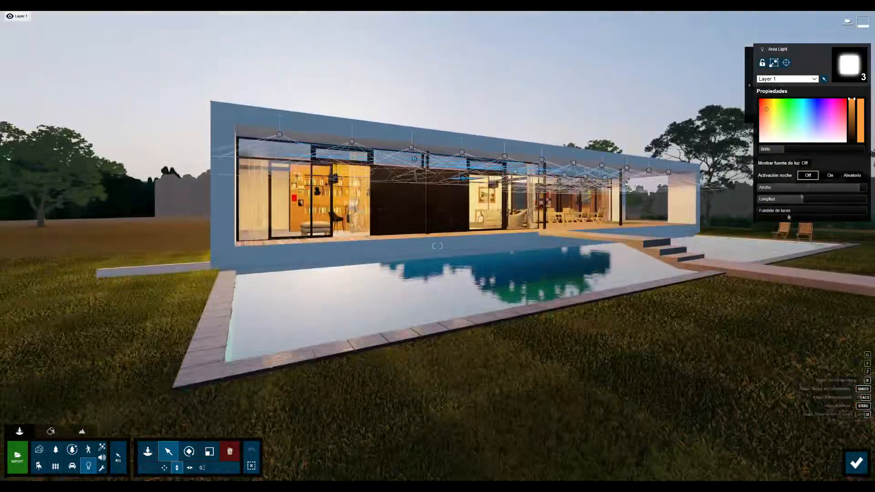
pyautogui.click(764, 212)
pyautogui.moveTo(457, 221); pyautogui.dragTo(463, 199, button='right')
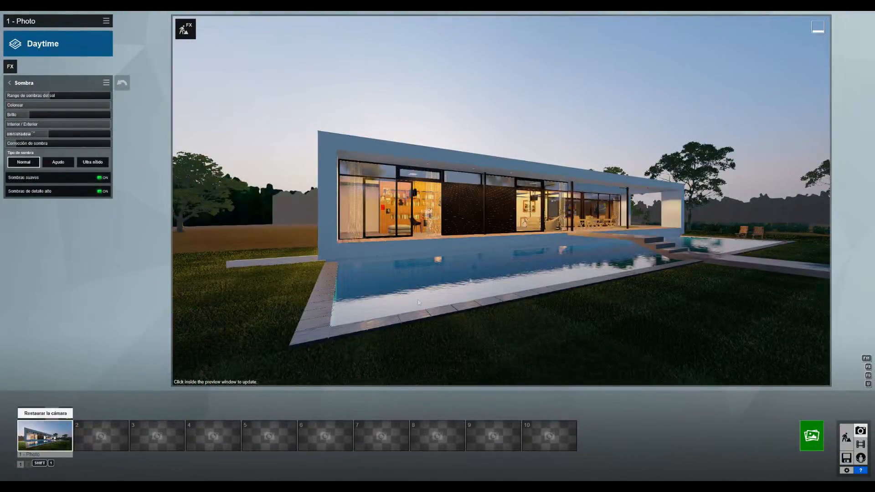
pyautogui.click(418, 302)
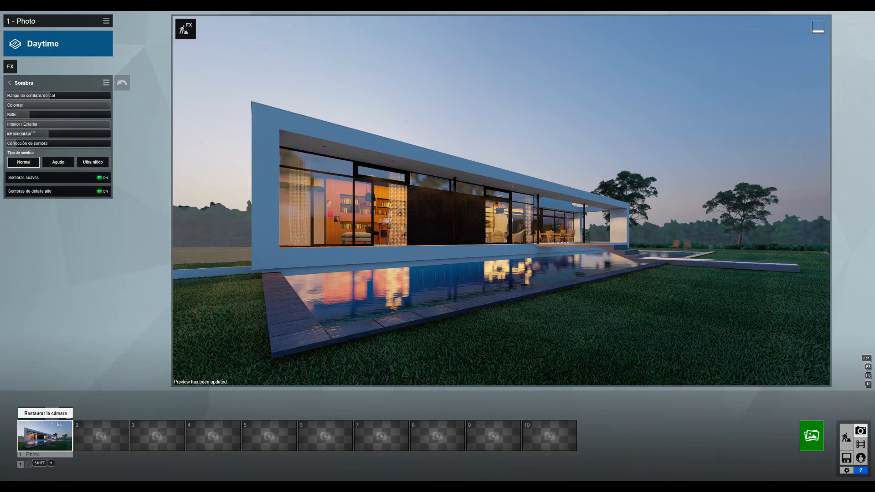
# Place a new area light in the pool near the walkway, with maximum width and length at about two thirds of its range.
pyautogui.click(845, 439)
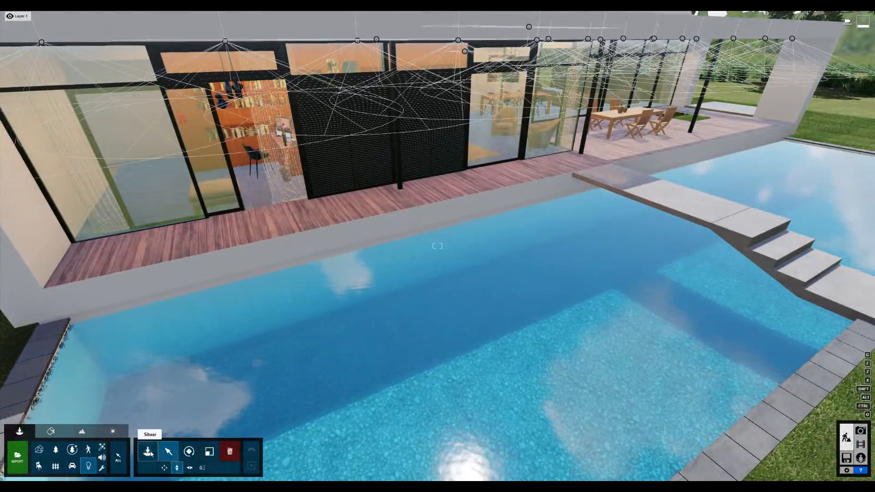
pyautogui.click(148, 451)
pyautogui.press('s')
pyautogui.click(575, 261)
pyautogui.click(168, 452)
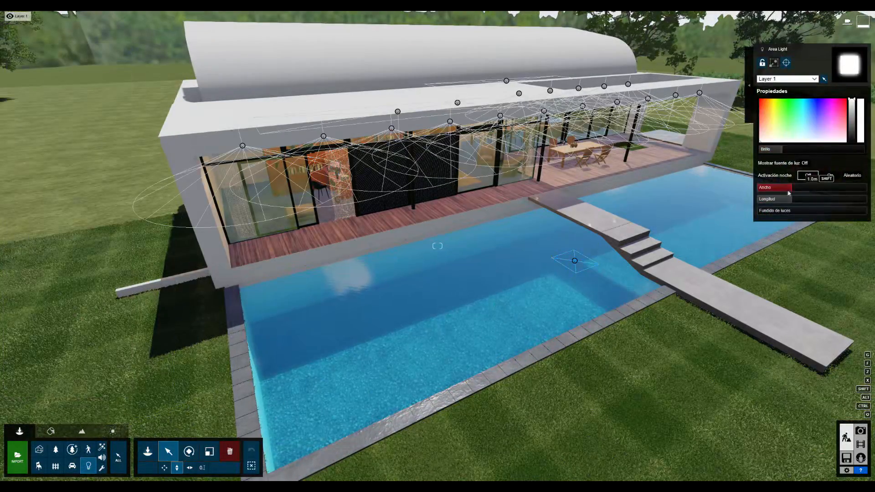
pyautogui.moveTo(788, 193); pyautogui.dragTo(829, 192)
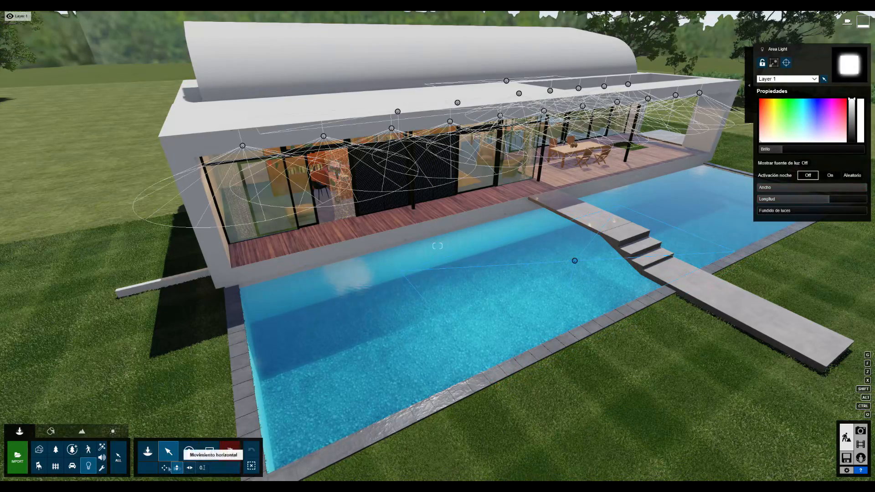
# Rotate the pool's area light to face upward, move it toward the pool's middle, and fine-tune its length.
pyautogui.click(188, 451)
pyautogui.moveTo(578, 245); pyautogui.dragTo(580, 242)
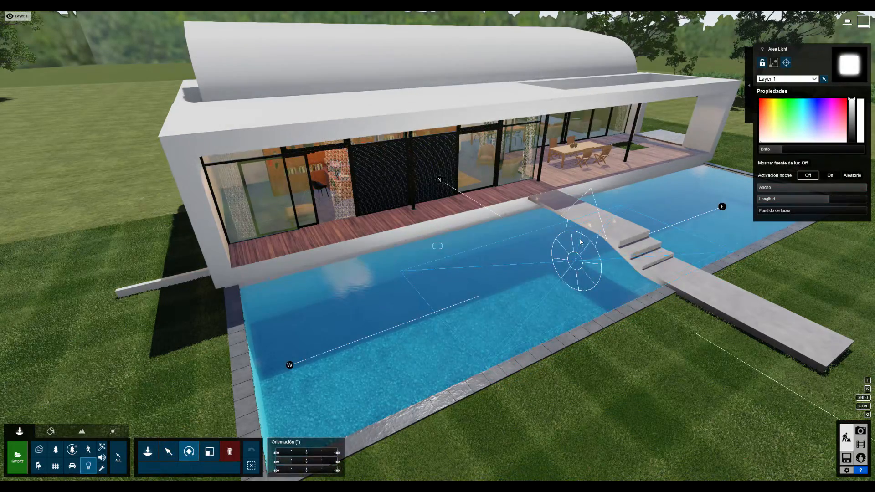
pyautogui.click(169, 452)
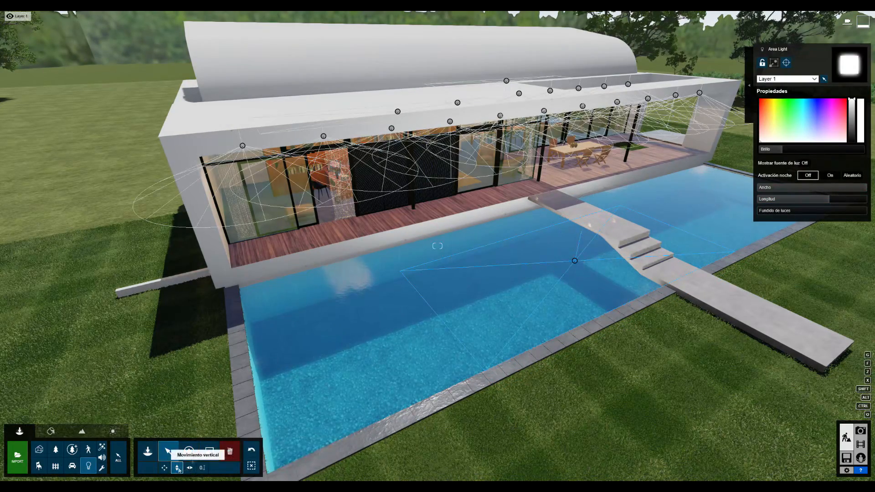
pyautogui.moveTo(575, 266); pyautogui.dragTo(453, 316)
pyautogui.moveTo(831, 201); pyautogui.dragTo(833, 200)
pyautogui.moveTo(464, 326); pyautogui.dragTo(538, 292, button='right')
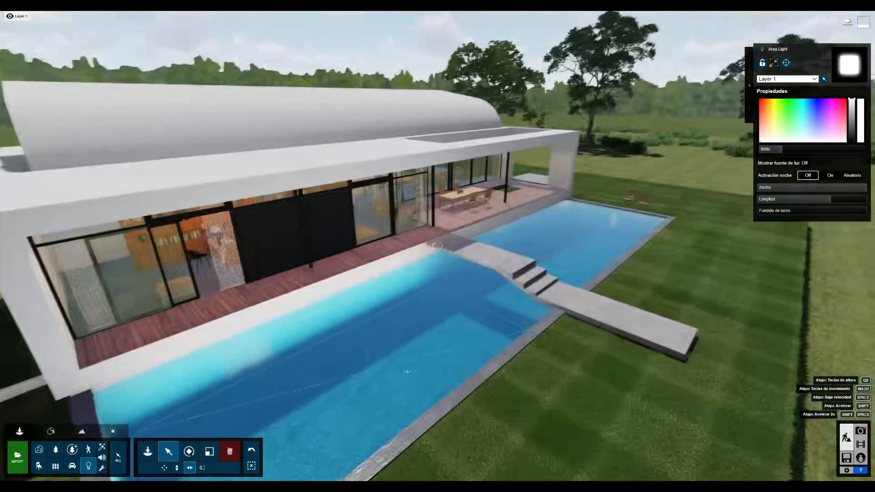
# Copy the area light along the pool, select all three pool lights, and give them a warm orange colour and a low light fade.
pyautogui.moveTo(367, 372); pyautogui.dragTo(493, 294)
pyautogui.keyDown('ctrl'); pyautogui.click(366, 373); pyautogui.keyUp('ctrl')
pyautogui.keyDown('ctrl'); pyautogui.click(560, 254); pyautogui.keyUp('ctrl')
pyautogui.click(768, 110)
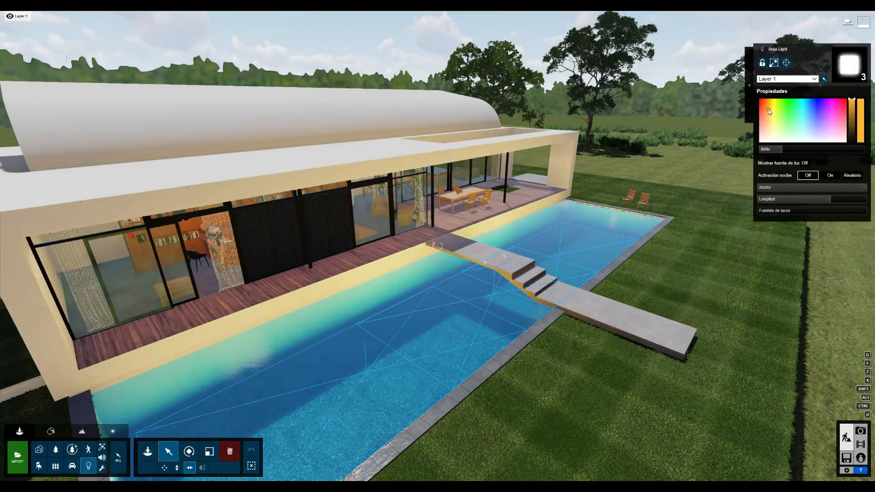
pyautogui.moveTo(780, 210); pyautogui.dragTo(775, 211)
pyautogui.moveTo(684, 255); pyautogui.dragTo(633, 246, button='right')
pyautogui.press('w')
pyautogui.moveTo(402, 370); pyautogui.dragTo(367, 457, button='right')
pyautogui.click(51, 431)
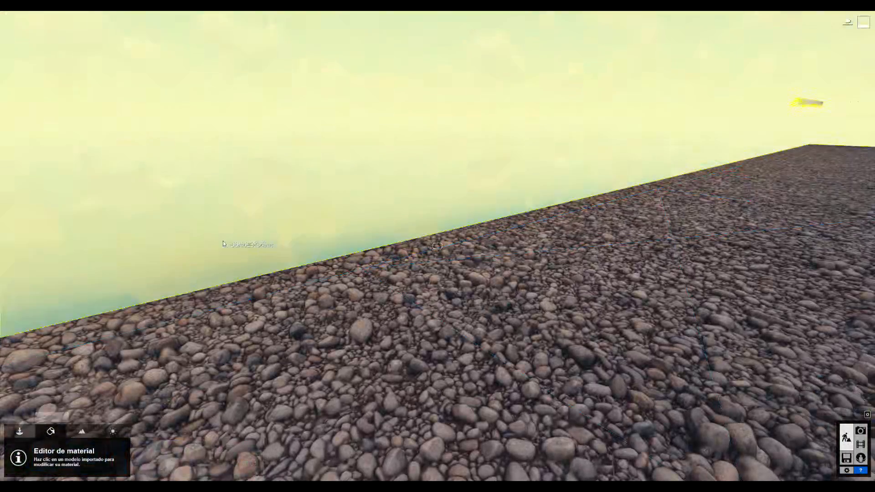
pyautogui.press('s')
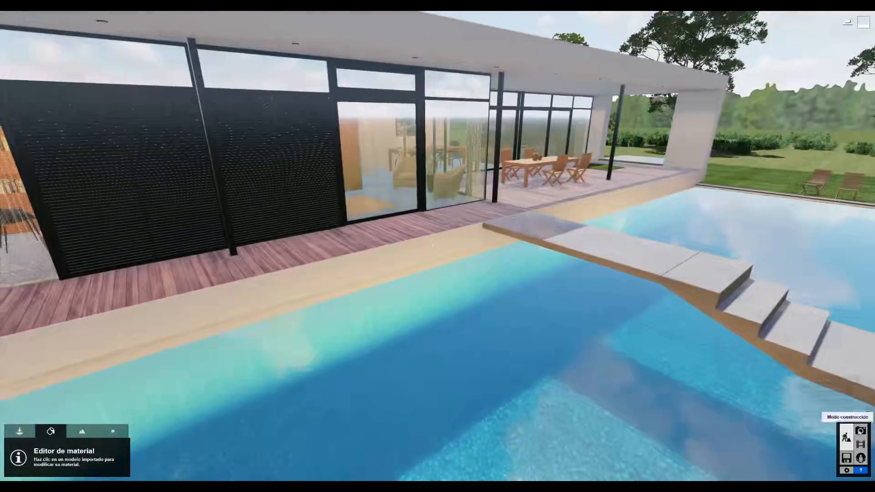
# Recall photo 1, enter Build mode with effects, set the pool lights' fade to 3.0, and slightly lower their brightness.
pyautogui.click(860, 431)
pyautogui.click(45, 436)
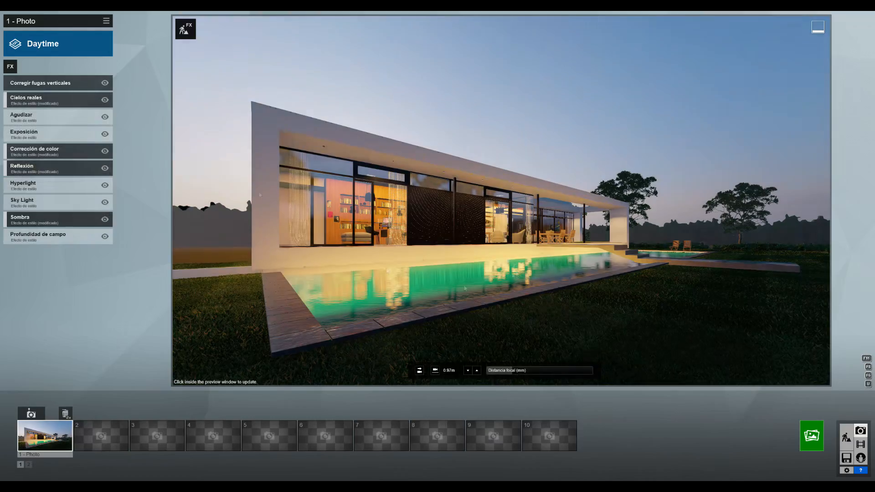
pyautogui.click(183, 35)
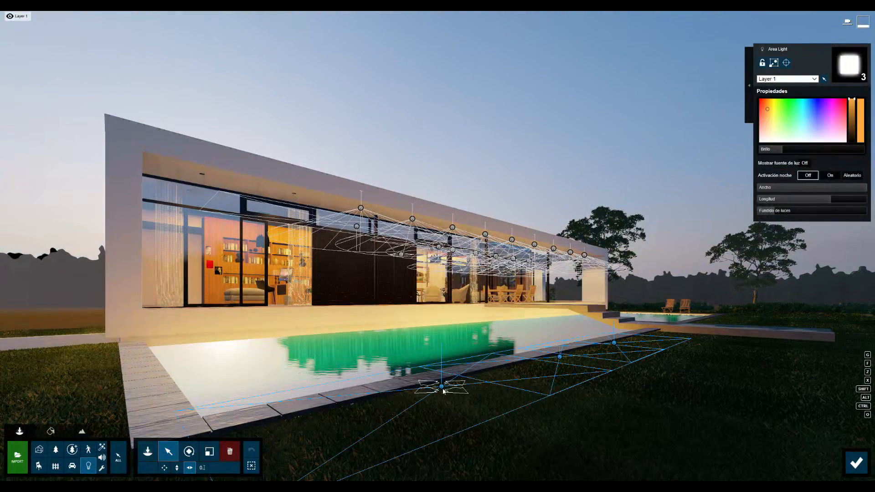
pyautogui.moveTo(774, 213); pyautogui.dragTo(812, 217)
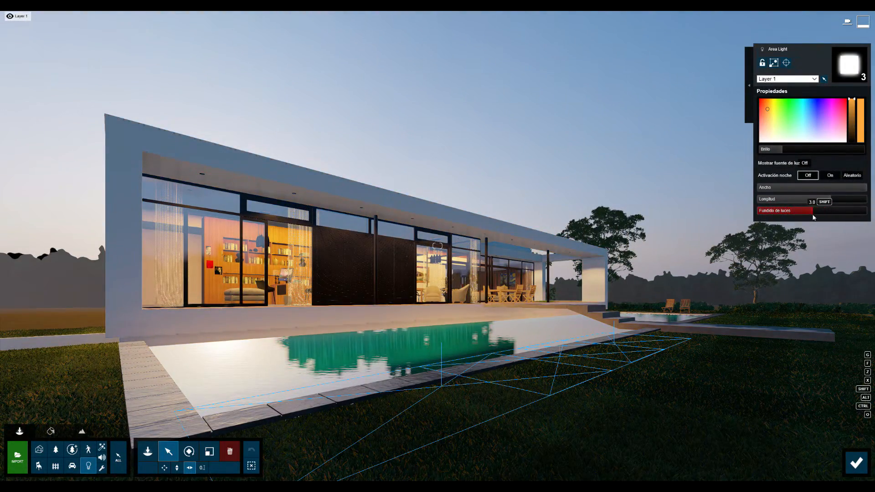
pyautogui.moveTo(782, 151); pyautogui.dragTo(781, 150)
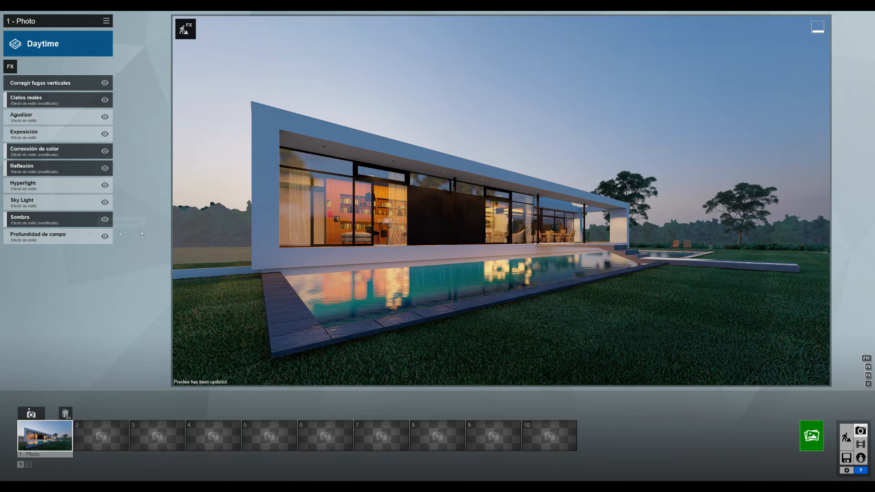
# Preview photo 1 with the Reflection effect's preview quality at high and return that quality to low.
pyautogui.click(41, 167)
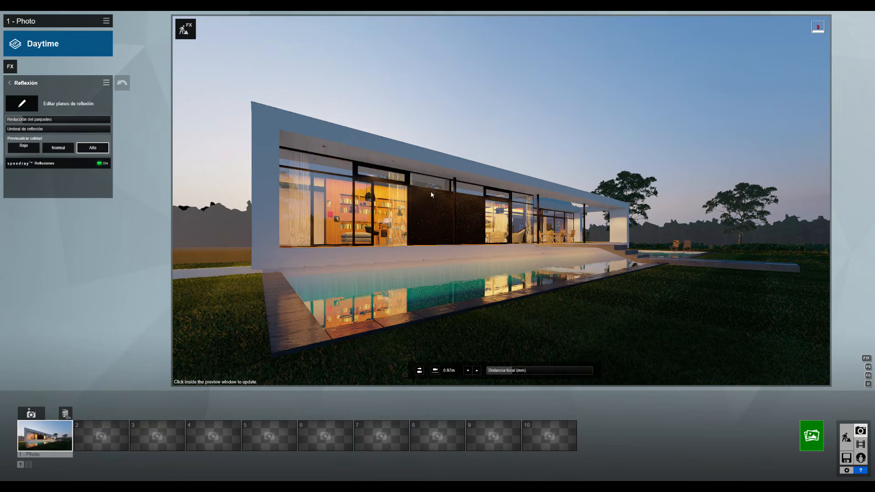
pyautogui.click(446, 275)
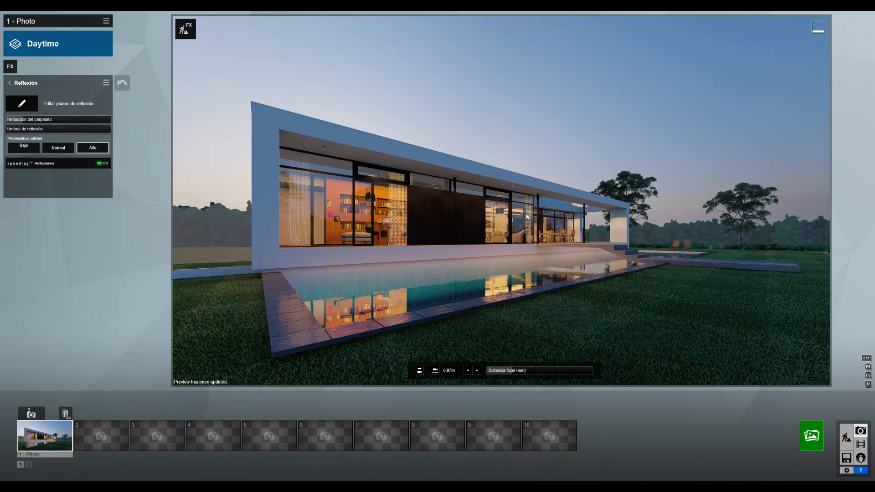
pyautogui.click(33, 151)
pyautogui.click(10, 83)
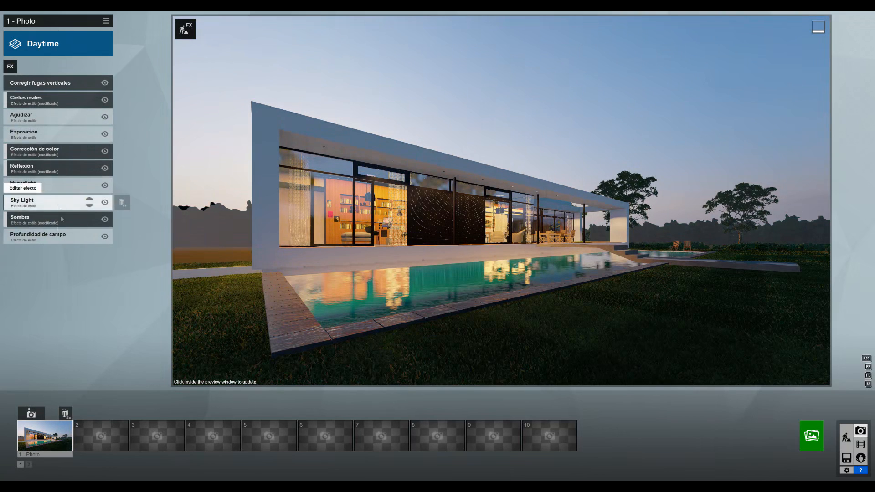
# Set the Depth of Field amount to about three quarters and foreground/background to maximum, adjust the focus distance, and refresh the preview.
pyautogui.click(61, 240)
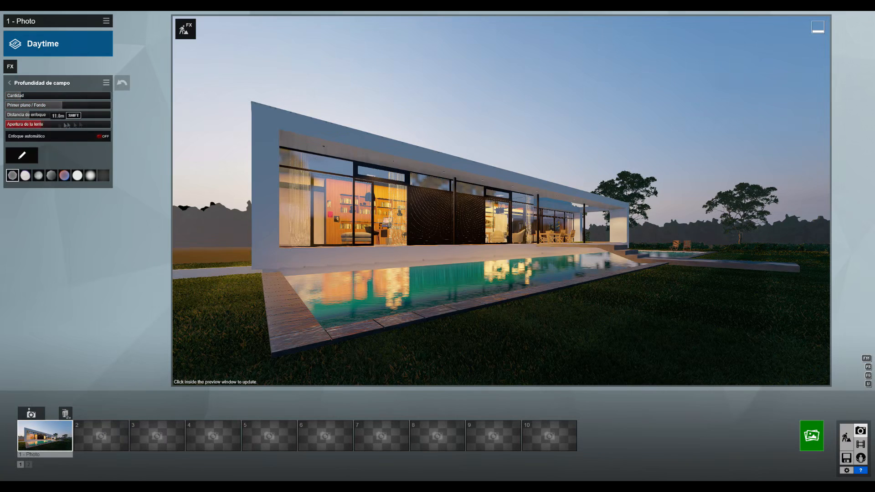
pyautogui.moveTo(30, 97); pyautogui.dragTo(46, 97)
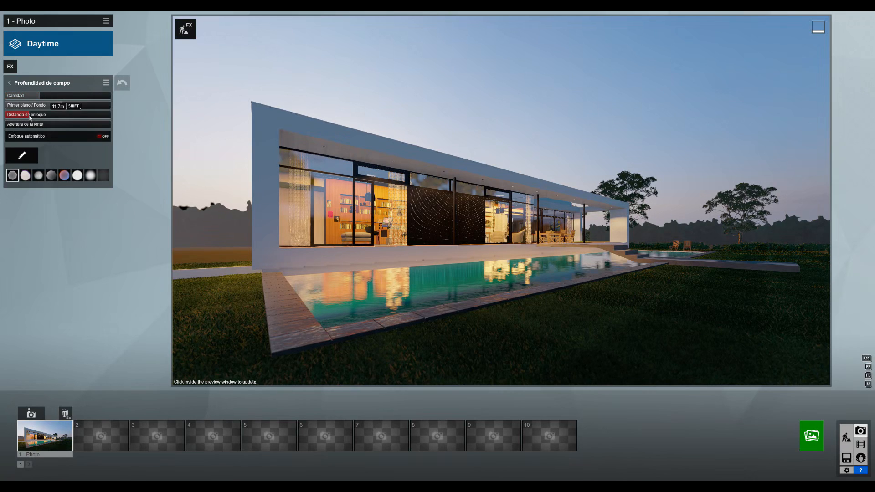
pyautogui.moveTo(30, 118); pyautogui.dragTo(48, 116)
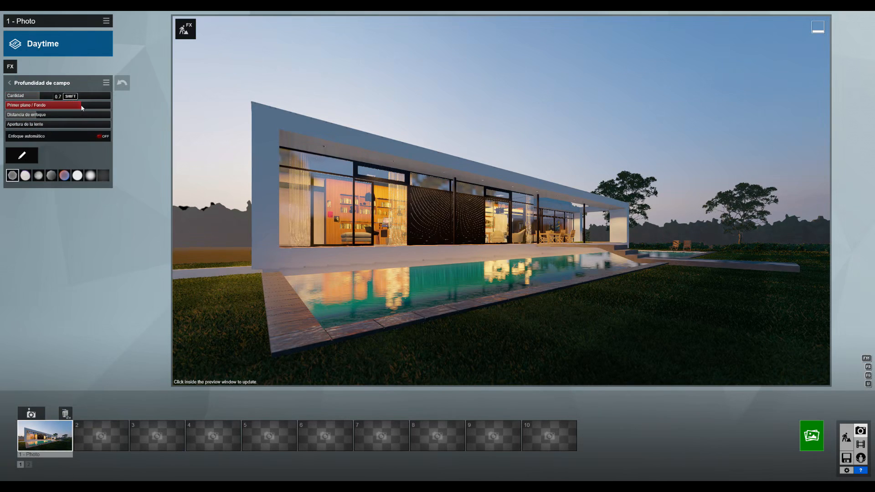
pyautogui.moveTo(46, 97); pyautogui.dragTo(97, 95)
pyautogui.moveTo(37, 116); pyautogui.dragTo(120, 110)
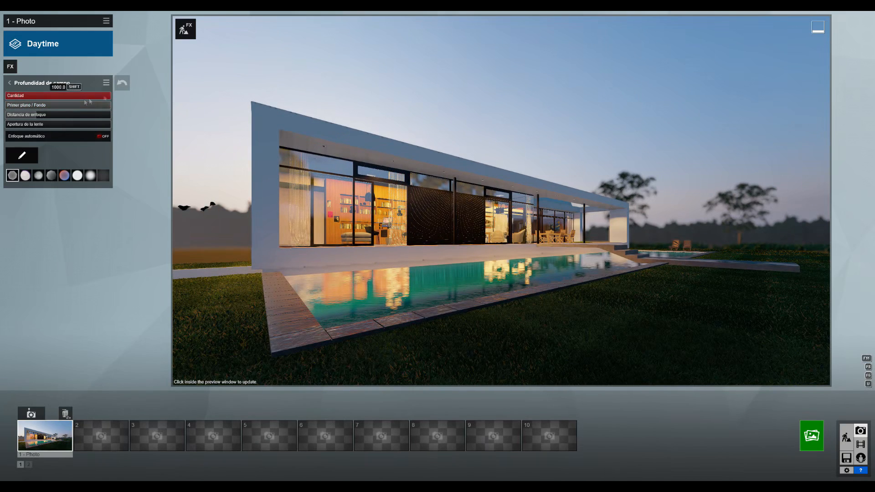
pyautogui.moveTo(88, 97); pyautogui.dragTo(82, 99)
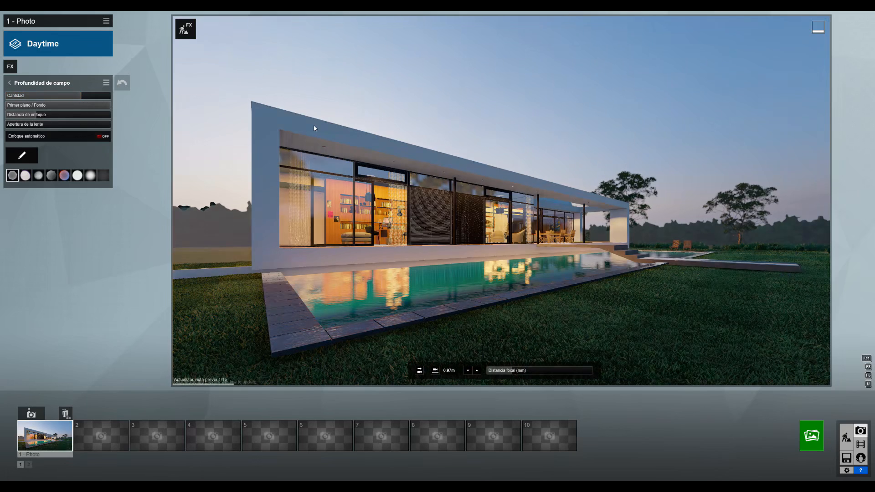
pyautogui.click(314, 125)
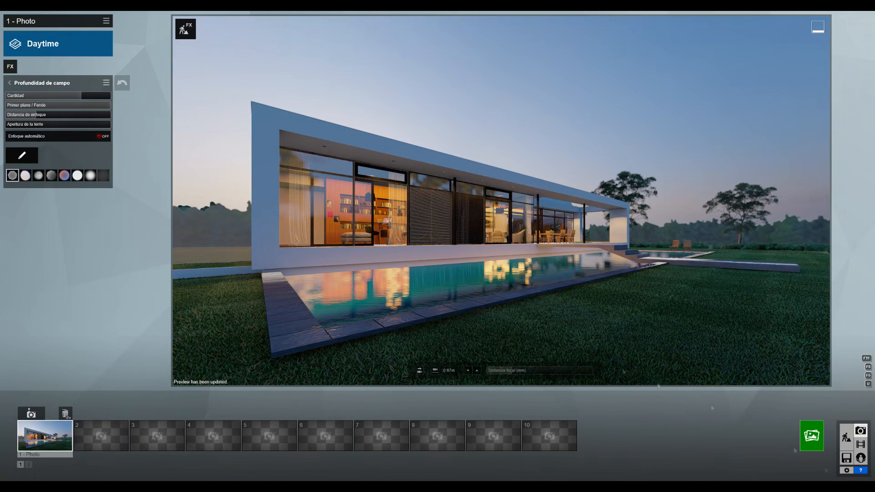
# Return to Build mode and place a tree from the detailed nature library on the lawn behind the two deck chairs.
pyautogui.click(846, 437)
pyautogui.press('w')
pyautogui.press('q')
pyautogui.moveTo(578, 150); pyautogui.dragTo(437, 291, button='right')
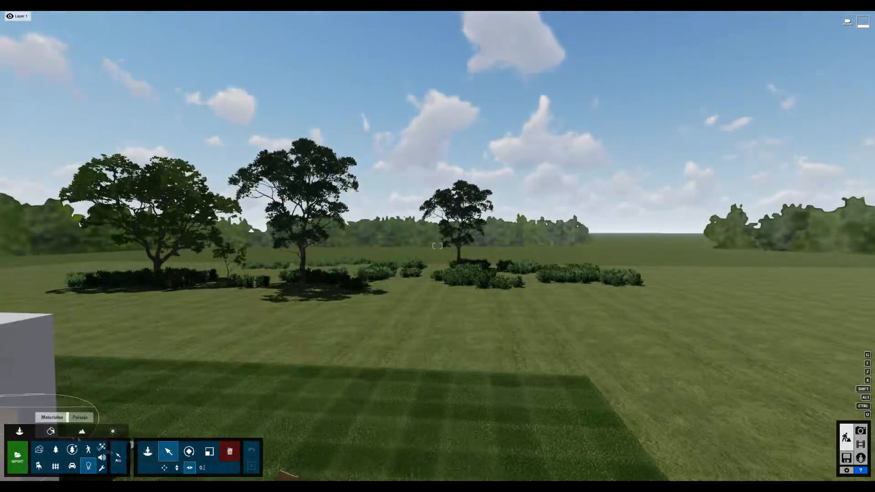
pyautogui.click(147, 451)
pyautogui.press('s')
pyautogui.moveTo(322, 297); pyautogui.dragTo(430, 267, button='right')
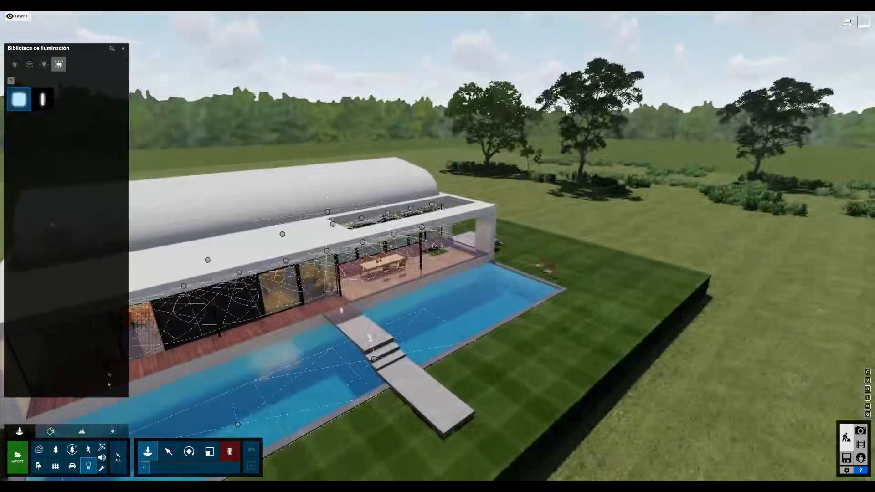
pyautogui.click(72, 450)
pyautogui.click(61, 297)
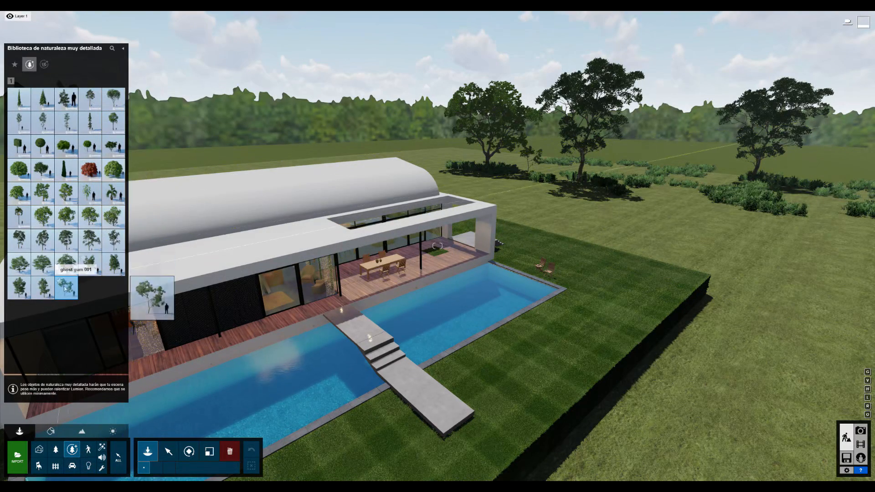
pyautogui.click(90, 263)
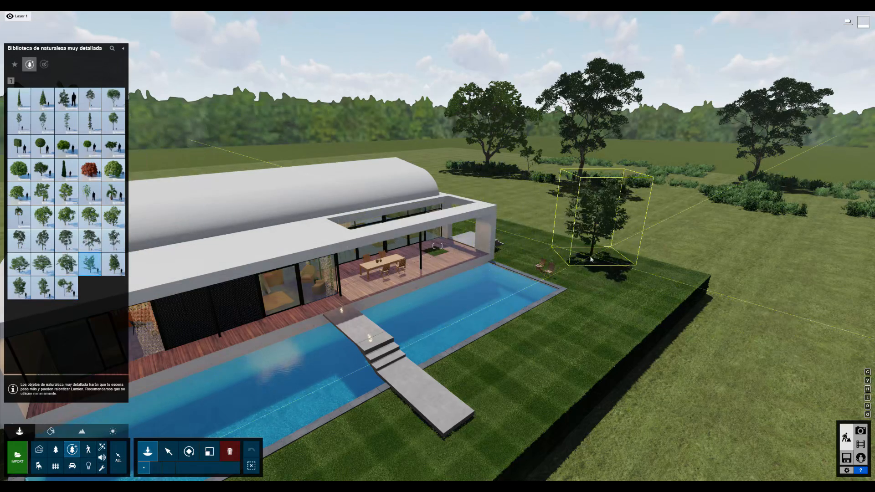
# Pick a dense broadleaf tree from the nature library and place it in clusters across the field beyond the lawn.
pyautogui.click(56, 449)
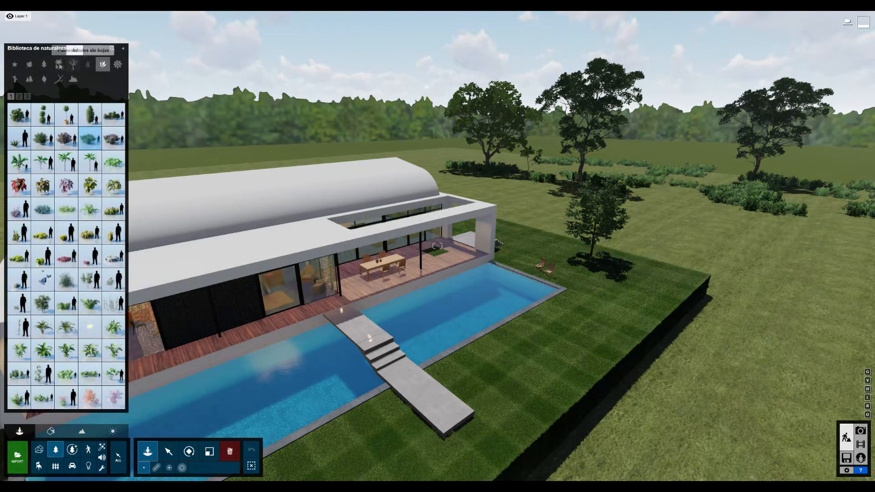
pyautogui.click(30, 66)
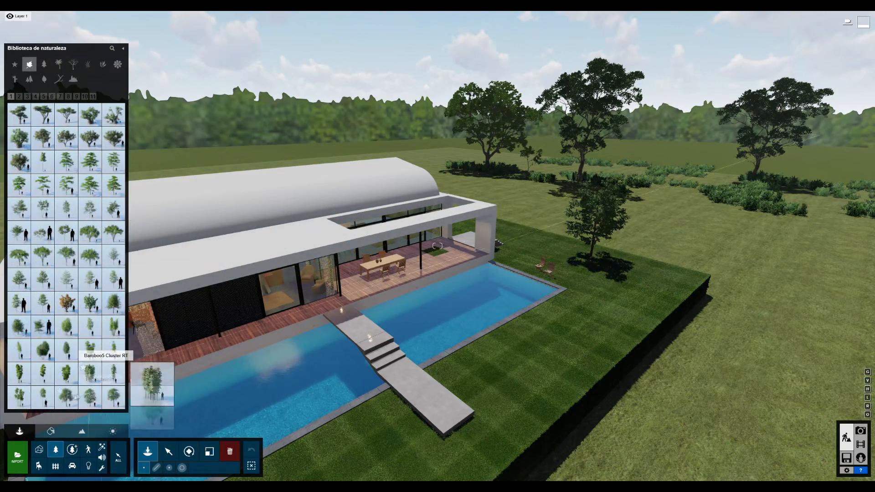
pyautogui.click(19, 97)
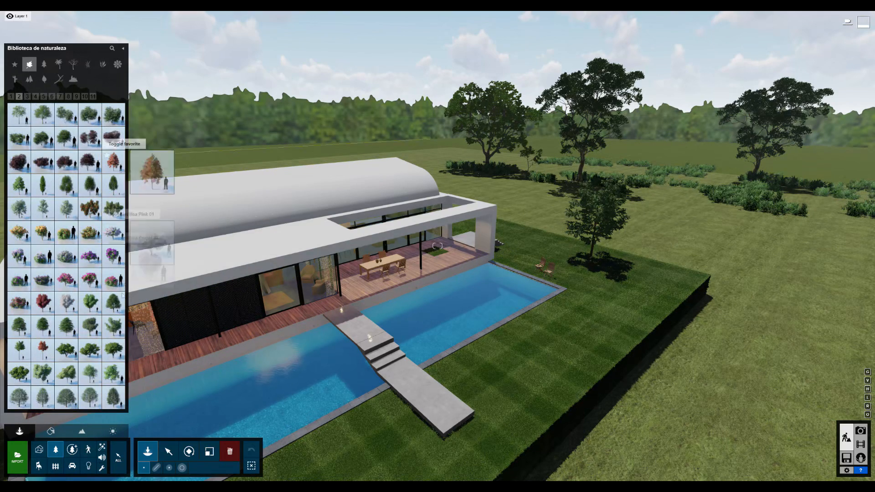
pyautogui.click(113, 397)
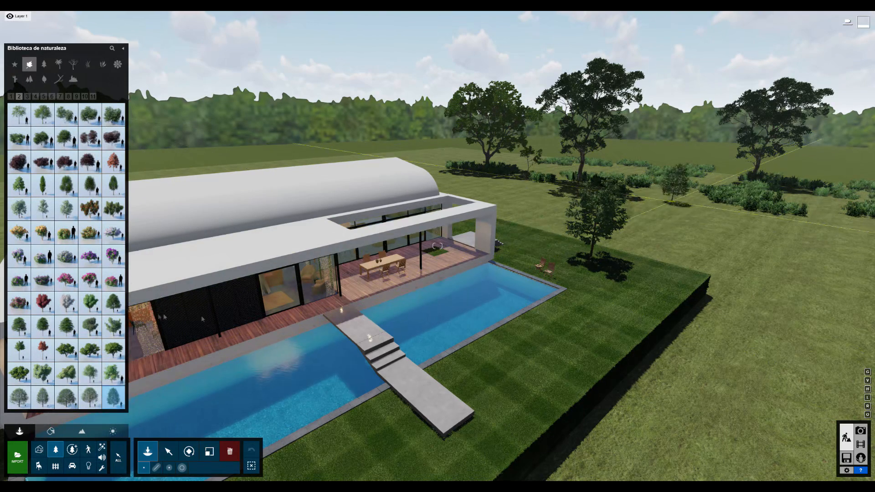
pyautogui.click(43, 392)
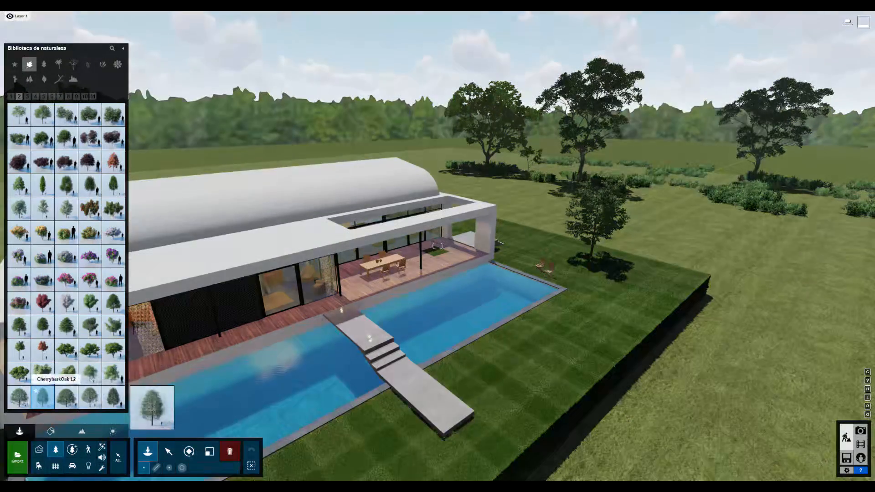
pyautogui.click(19, 396)
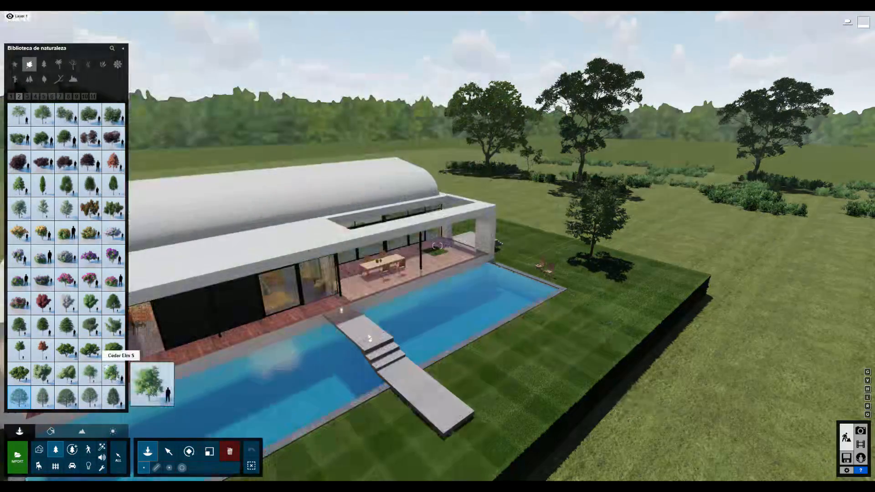
pyautogui.click(66, 185)
pyautogui.click(660, 199)
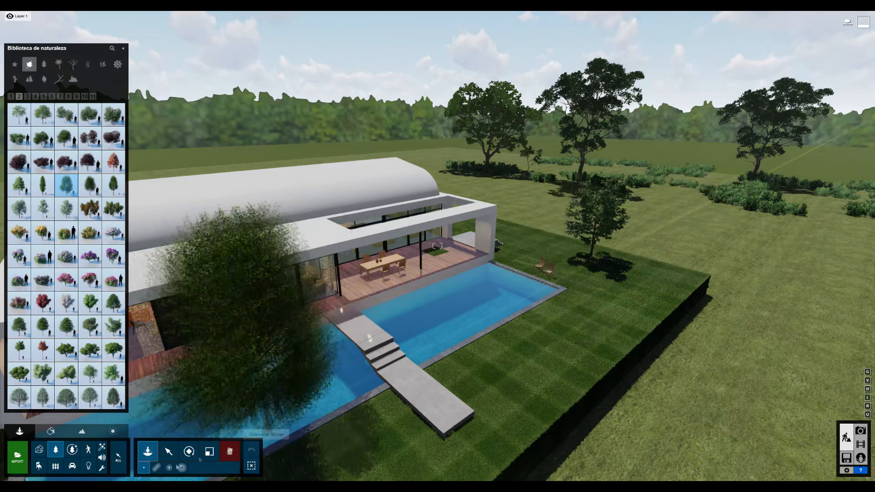
pyautogui.click(170, 468)
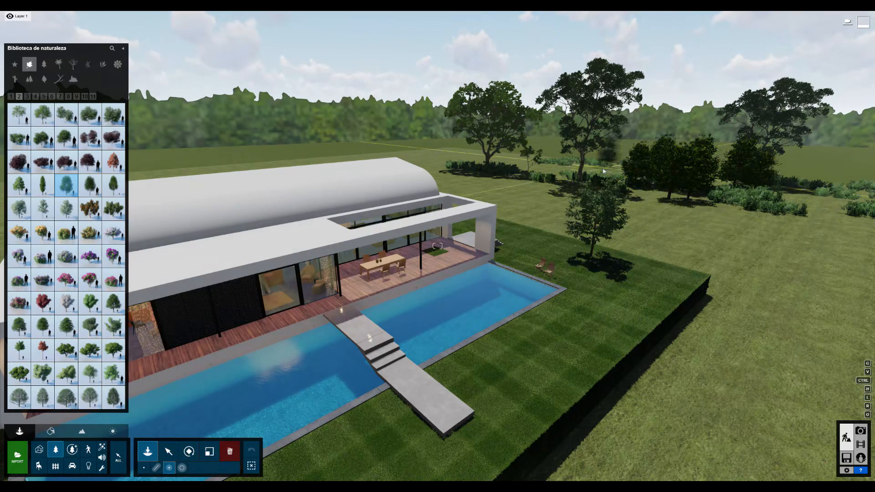
pyautogui.click(527, 171)
pyautogui.click(823, 228)
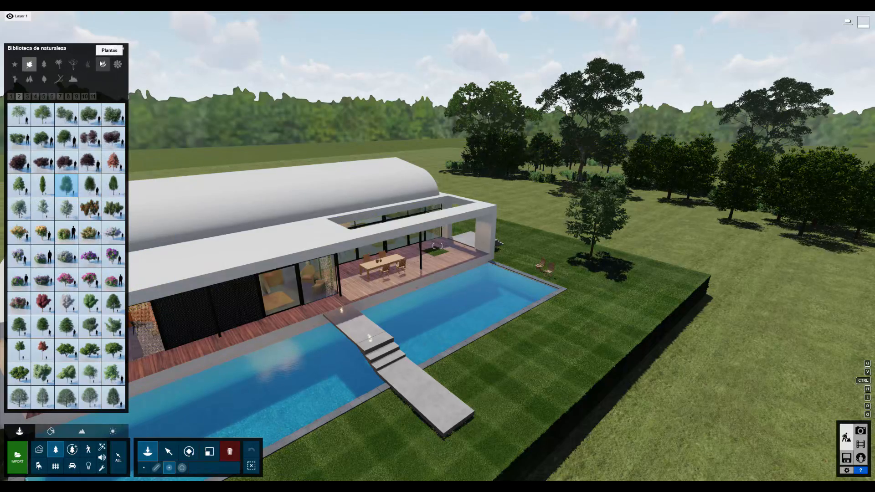
# Scatter clusters of a leafy green shrub from the nature library's plants in front of the background trees.
pyautogui.click(102, 65)
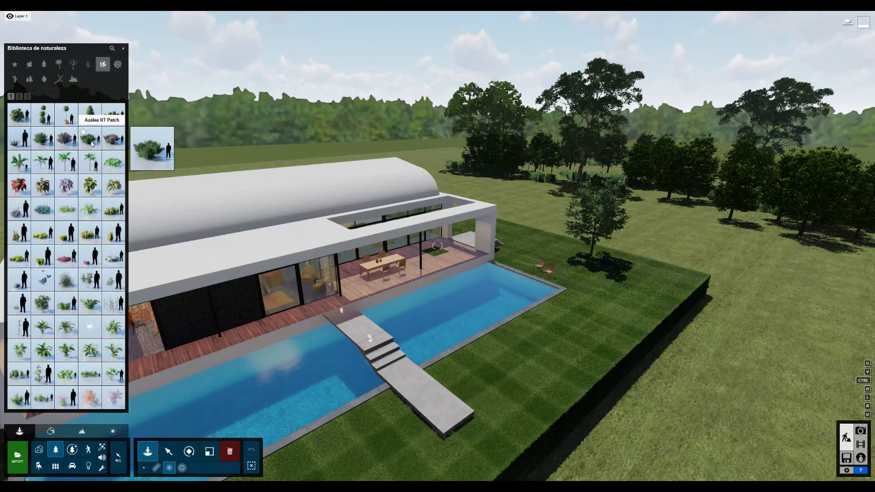
pyautogui.click(43, 138)
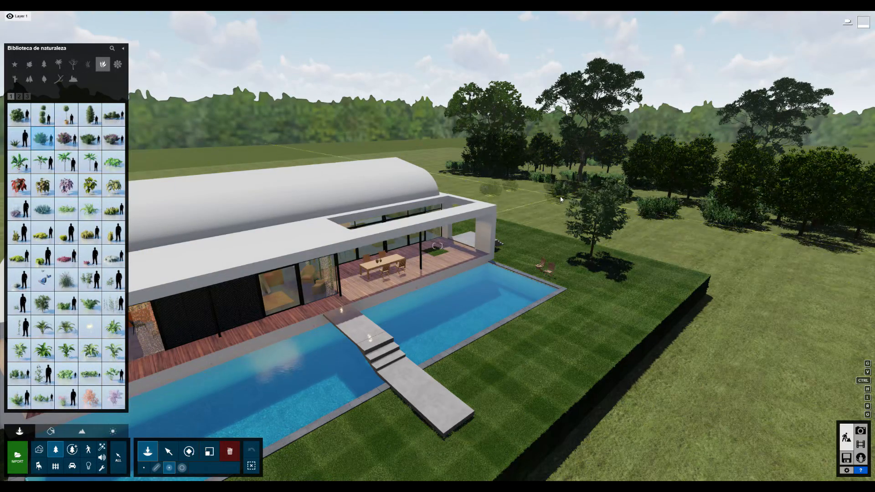
pyautogui.click(715, 245)
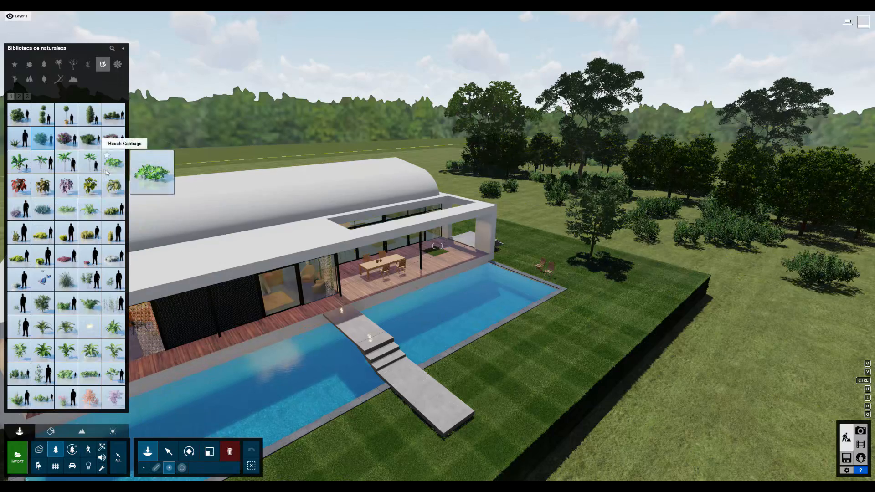
# Plant a row of tall grass clumps from the detailed nature library along the pool's short edge near the house corner.
pyautogui.click(72, 449)
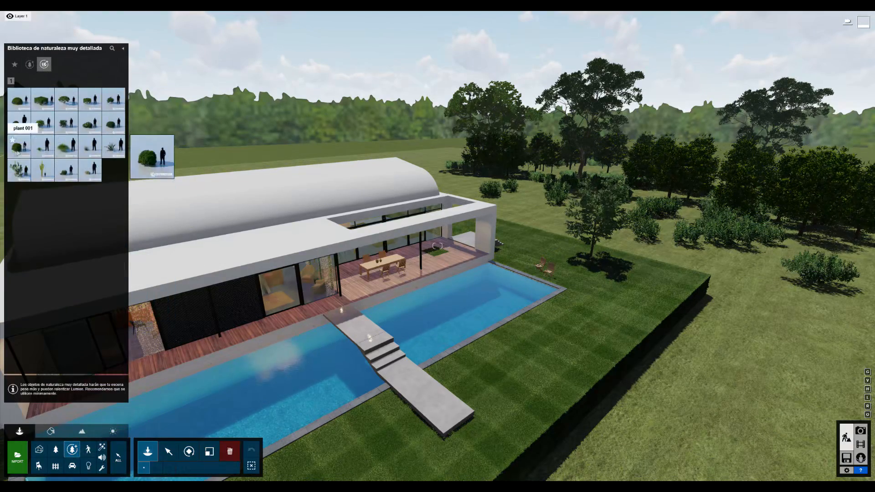
pyautogui.click(66, 100)
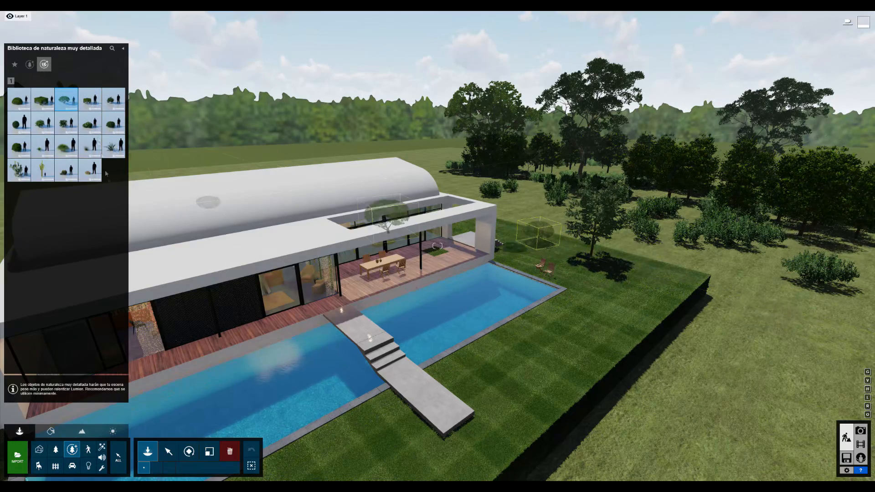
pyautogui.click(43, 99)
pyautogui.hotkey('ctrl', '1')
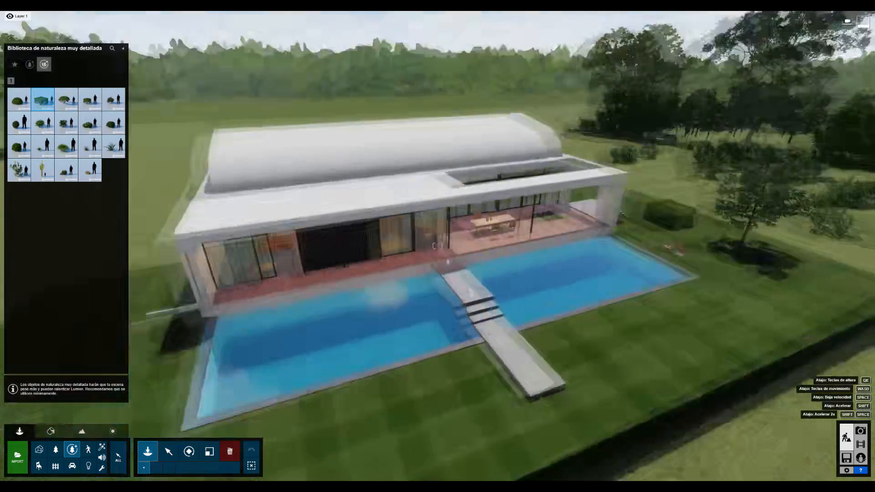
pyautogui.moveTo(45, 153)
pyautogui.click(88, 152)
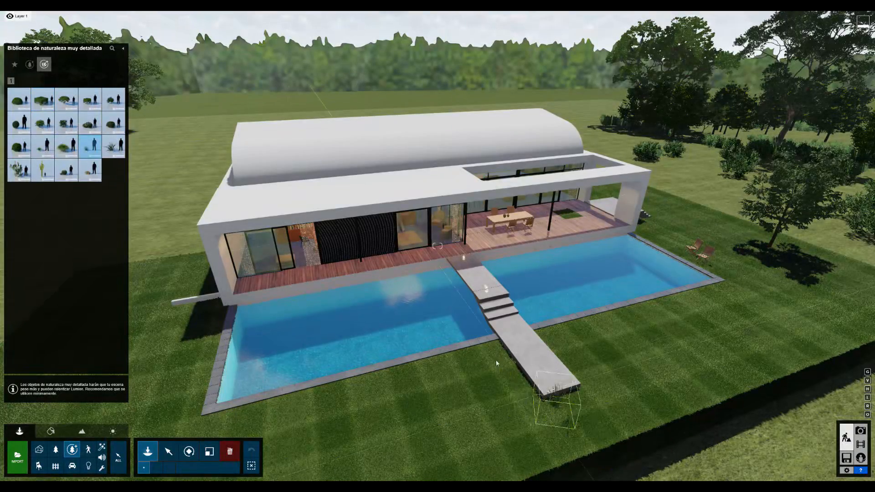
pyautogui.hotkey('ctrl', '2')
pyautogui.hotkey('ctrl', '1')
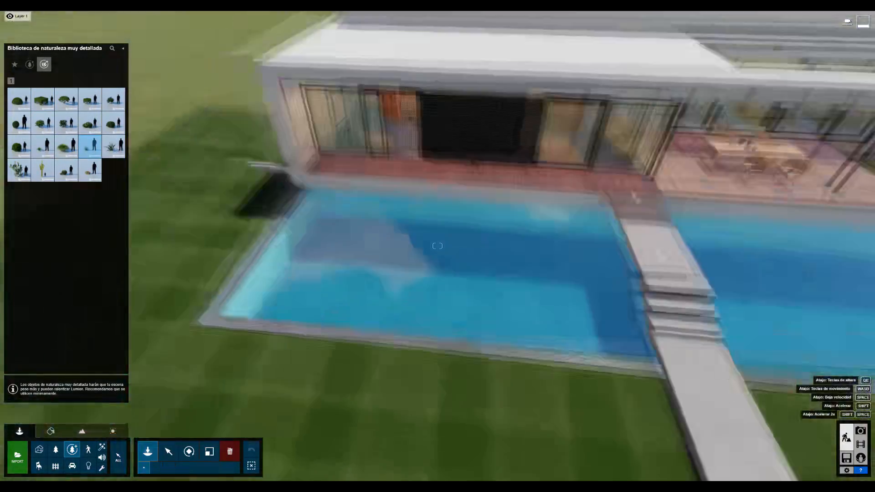
pyautogui.click(422, 240)
pyautogui.hotkey('ctrl', '1')
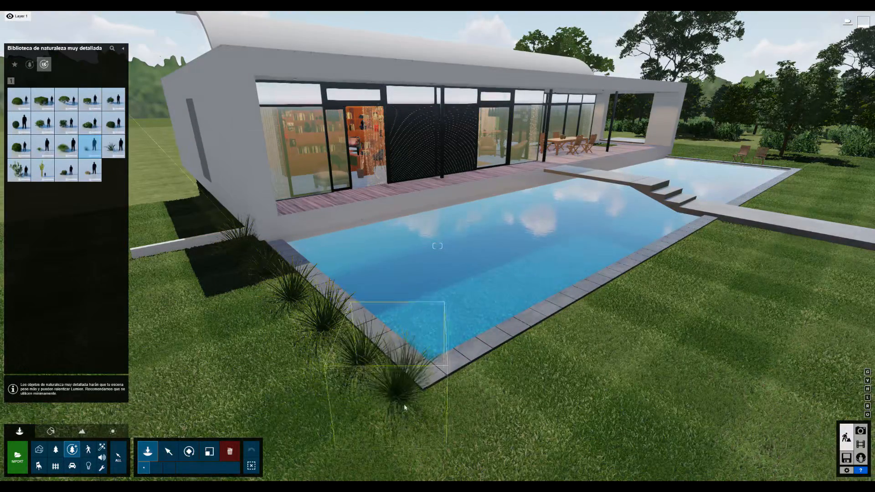
# Place the same grass clumps on the lawn along both sides of the concrete walkway.
pyautogui.hotkey('ctrl', '2')
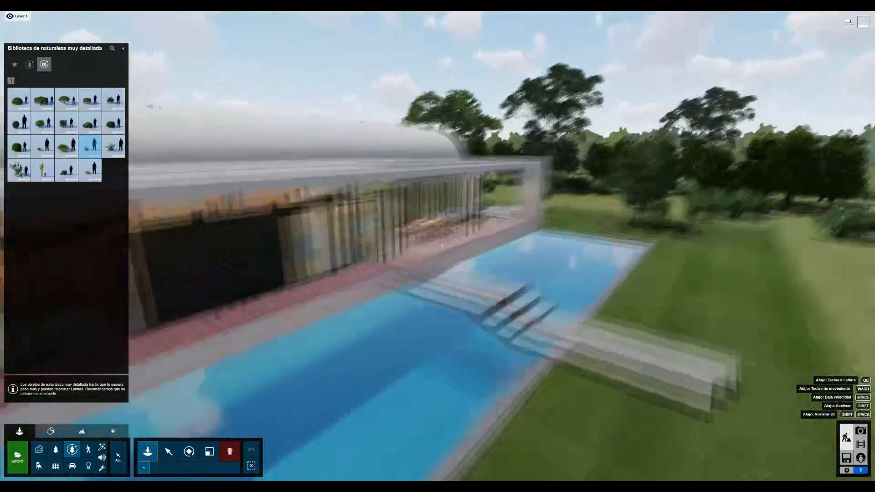
pyautogui.hotkey('ctrl', '1')
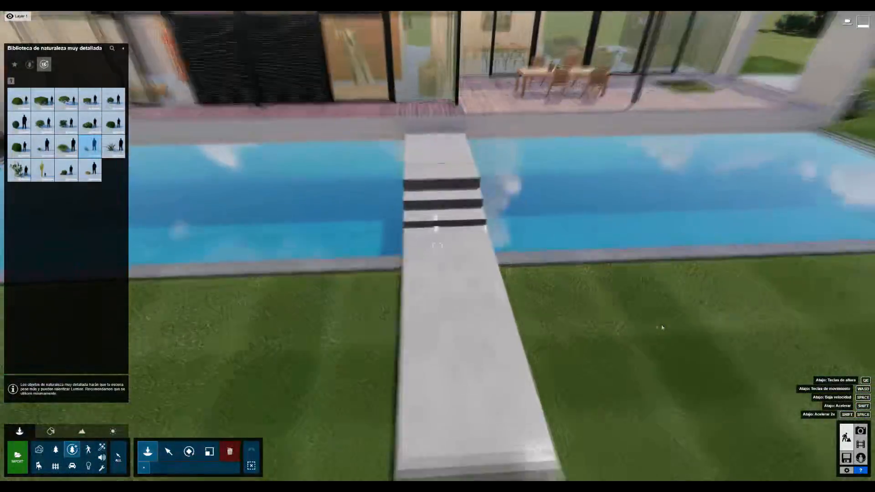
pyautogui.click(383, 354)
pyautogui.click(384, 404)
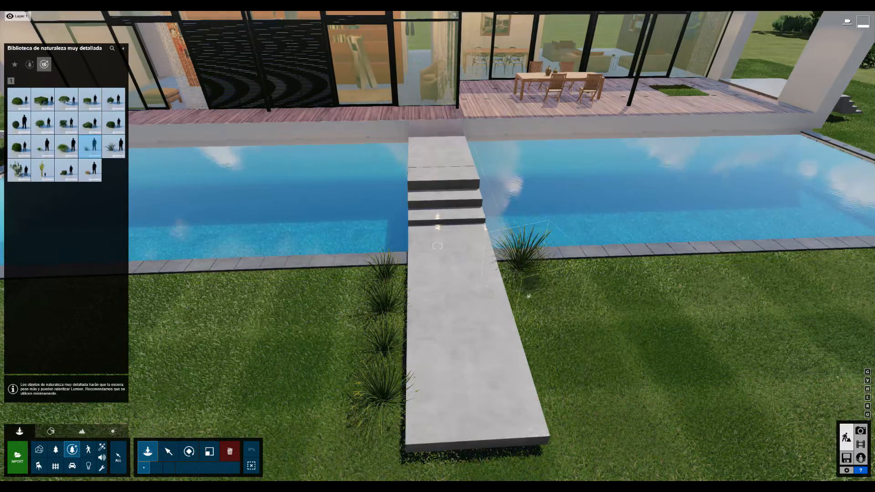
pyautogui.click(530, 309)
pyautogui.click(543, 335)
pyautogui.click(561, 385)
# Open photo 1, delete the grass clump closest to the camera in Build mode with effects, and return to the photo.
pyautogui.click(861, 431)
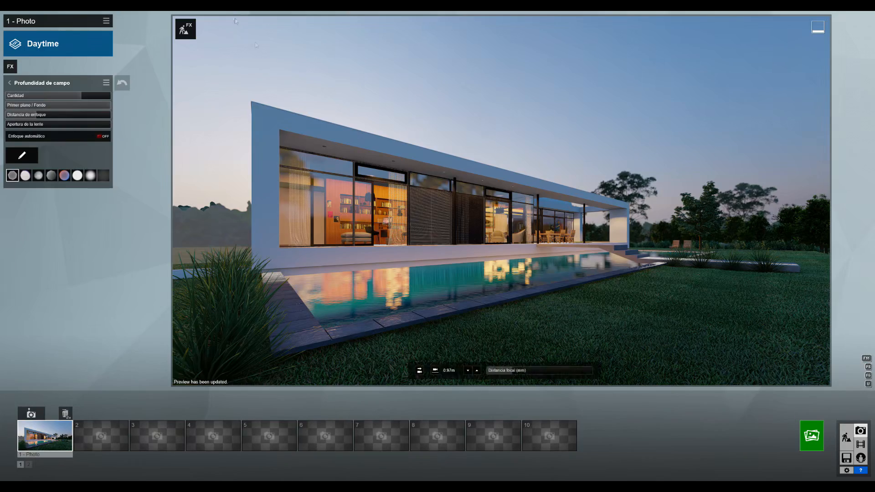
pyautogui.click(846, 437)
pyautogui.moveTo(295, 335); pyautogui.dragTo(209, 397, button='right')
pyautogui.press('s')
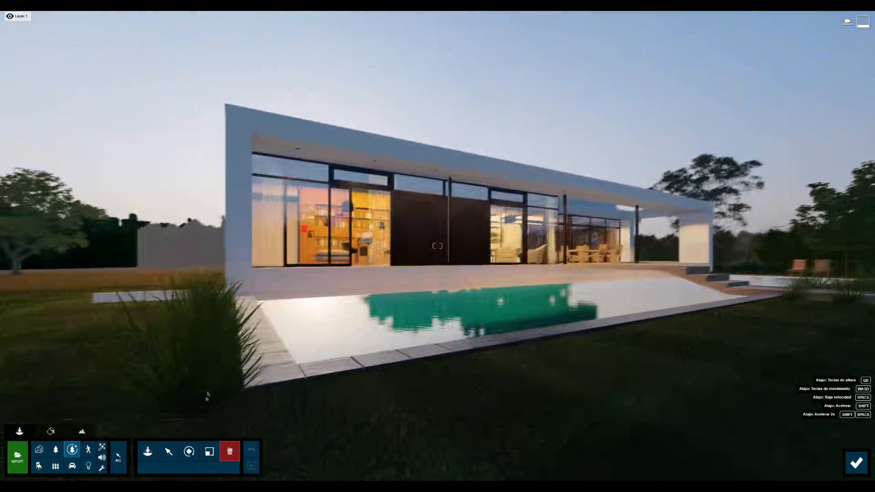
pyautogui.click(189, 422)
pyautogui.moveTo(337, 340); pyautogui.dragTo(424, 301, button='right')
pyautogui.press('w')
pyautogui.moveTo(547, 357); pyautogui.dragTo(548, 351, button='right')
pyautogui.click(849, 465)
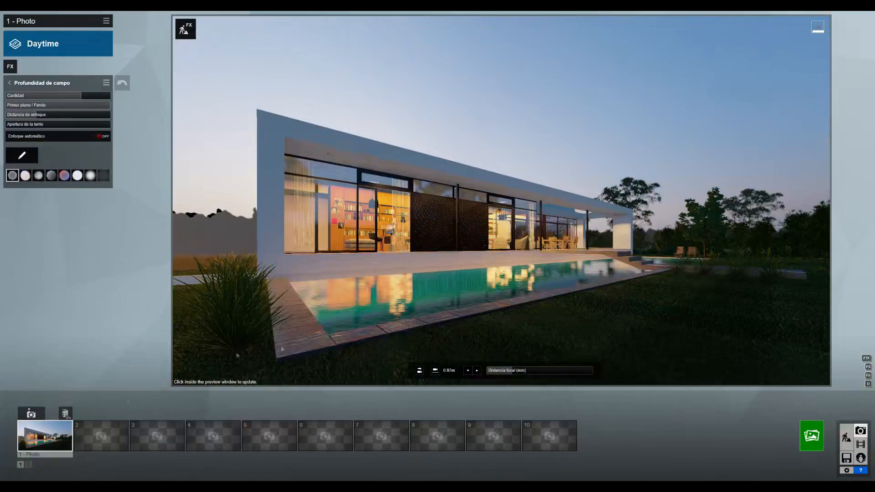
# Return to Build mode and place a rounded shrub from the detailed nature library beside the house's end wall.
pyautogui.click(845, 438)
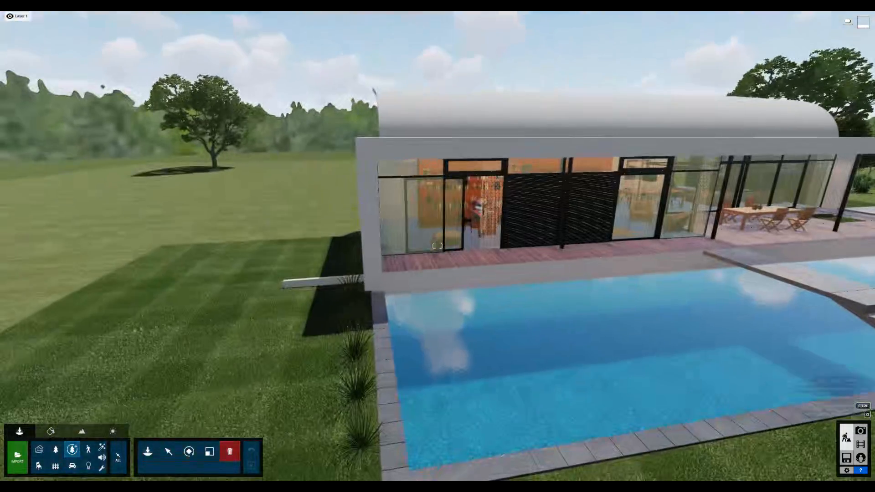
pyautogui.click(148, 452)
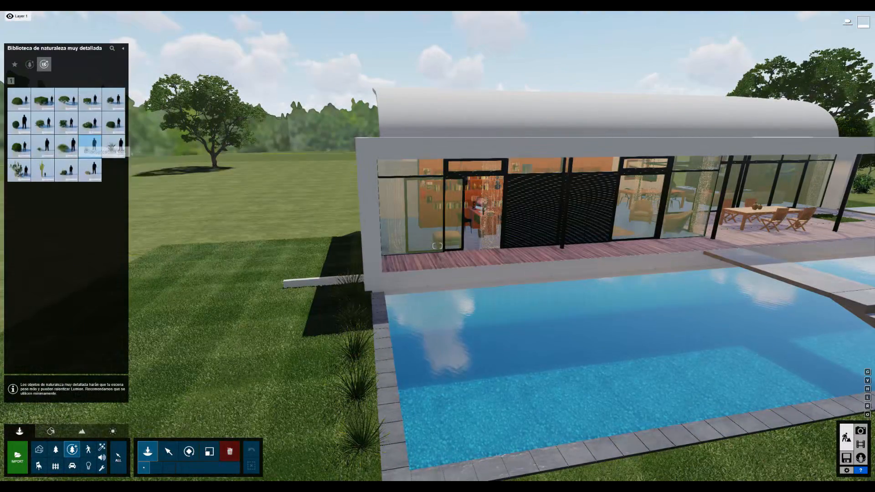
pyautogui.click(113, 122)
pyautogui.click(336, 273)
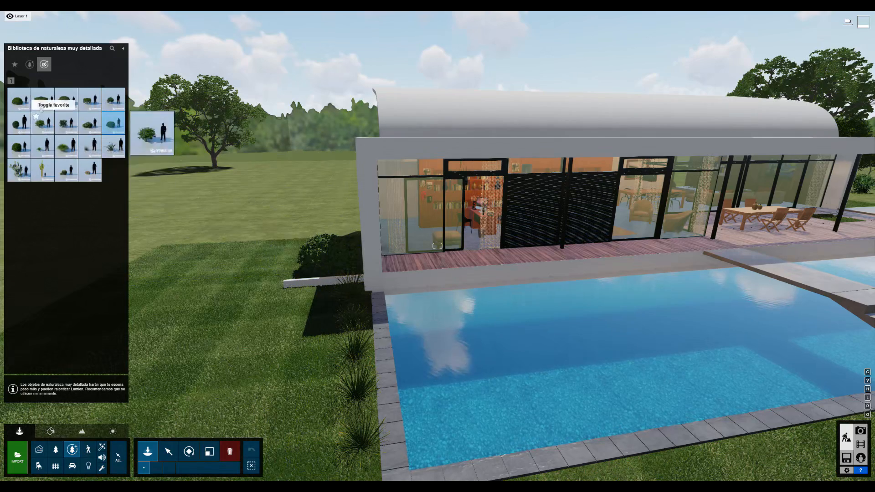
# Place a small detailed tree with sparse foliage next to the shrub by the house's end wall.
pyautogui.click(29, 64)
pyautogui.click(113, 145)
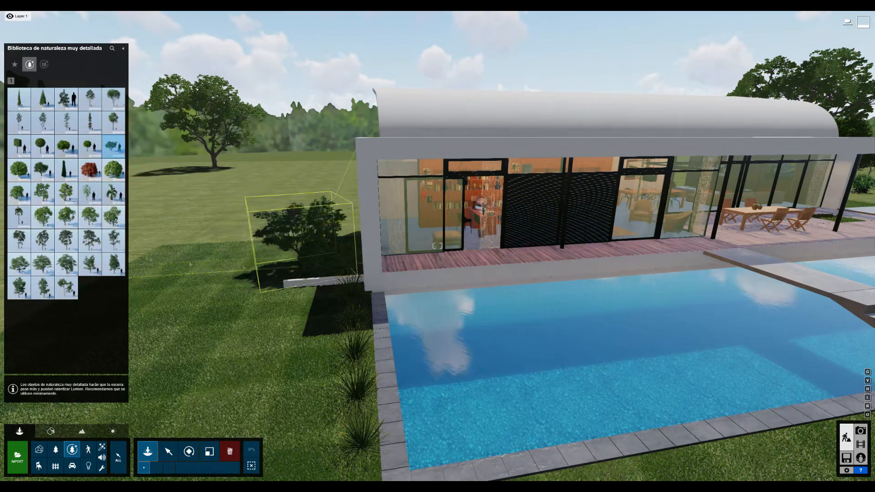
pyautogui.click(66, 99)
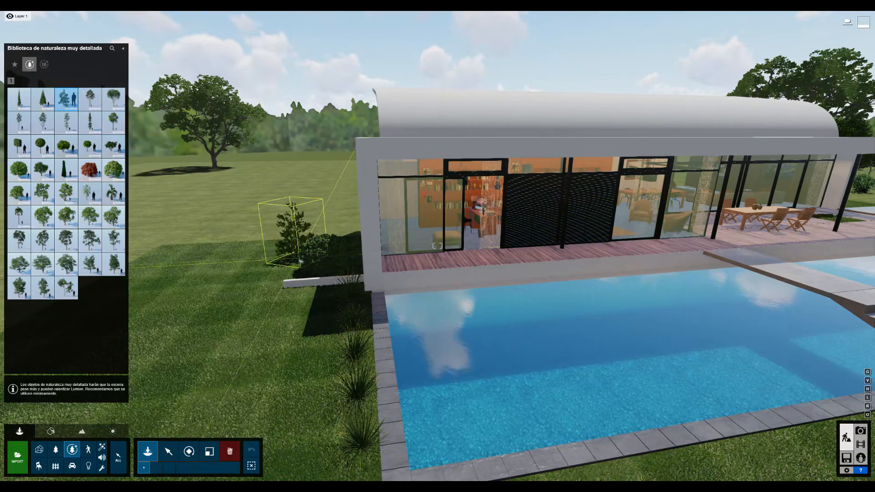
pyautogui.click(294, 253)
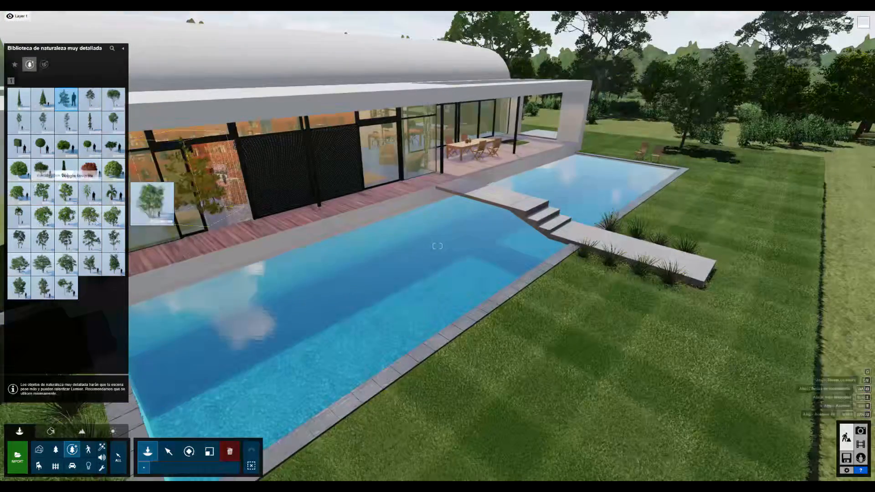
# Place a CurlyPalmSmall plant from the nature library on the lawn beyond the walkway and scale it up.
pyautogui.click(113, 193)
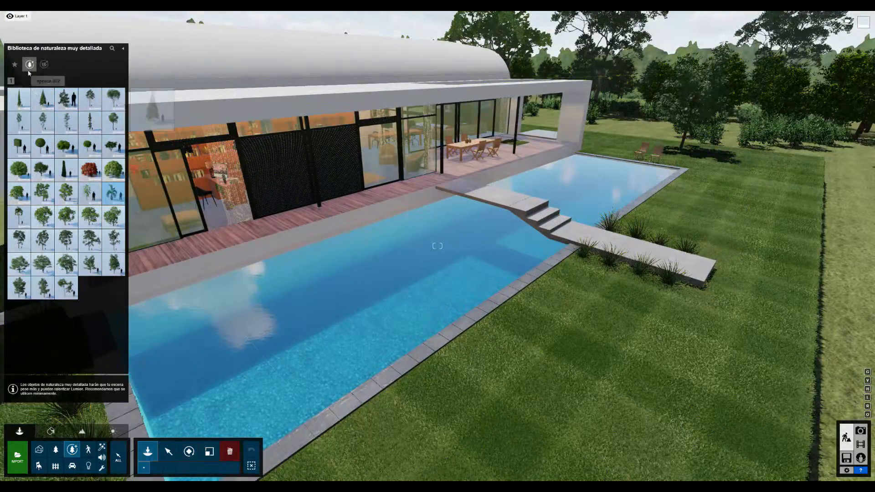
pyautogui.click(55, 449)
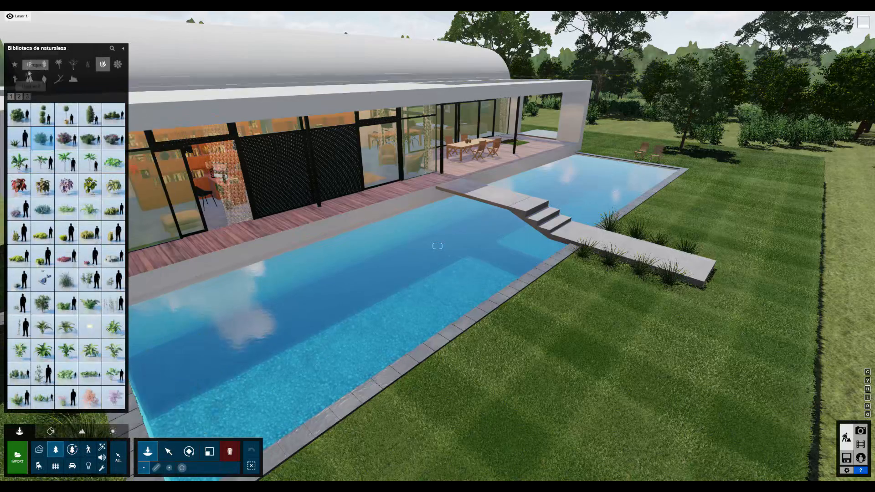
pyautogui.click(90, 279)
pyautogui.moveTo(455, 205); pyautogui.dragTo(350, 203, button='right')
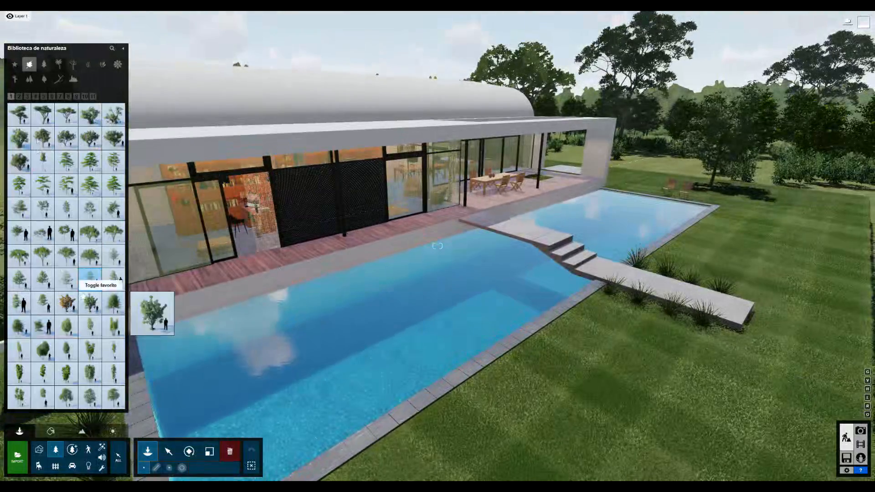
pyautogui.click(102, 64)
pyautogui.click(67, 327)
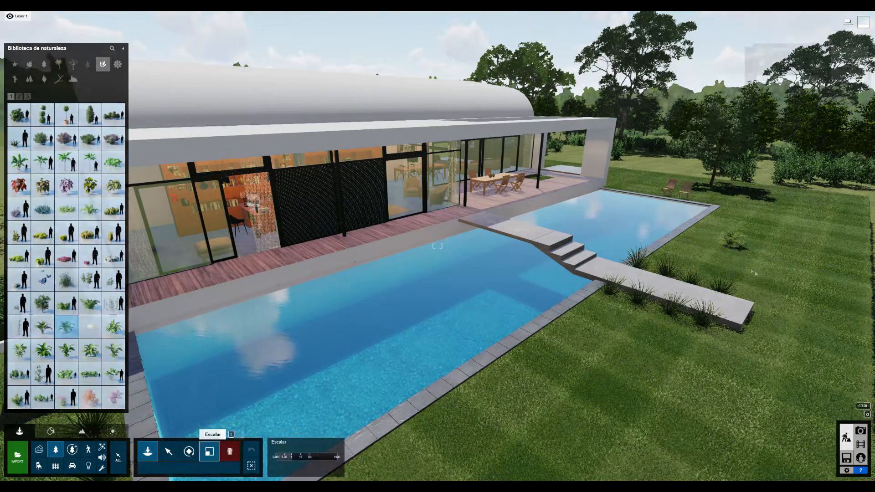
pyautogui.click(209, 451)
pyautogui.click(749, 240)
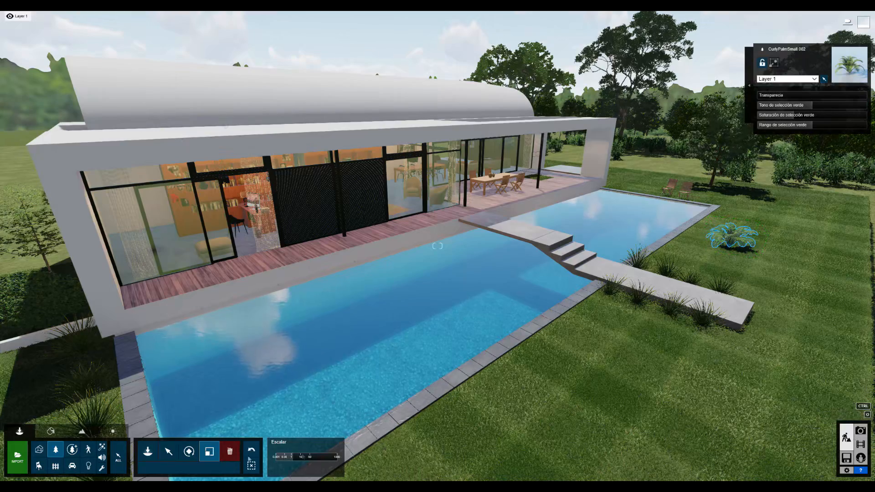
# Open photo 1 and enter the material editor in Build mode with effects.
pyautogui.click(860, 431)
pyautogui.click(44, 435)
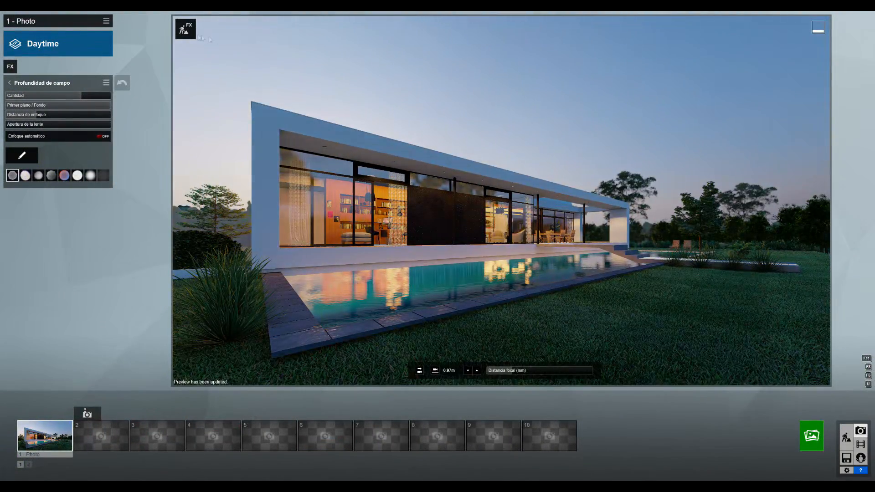
pyautogui.click(186, 30)
pyautogui.click(50, 431)
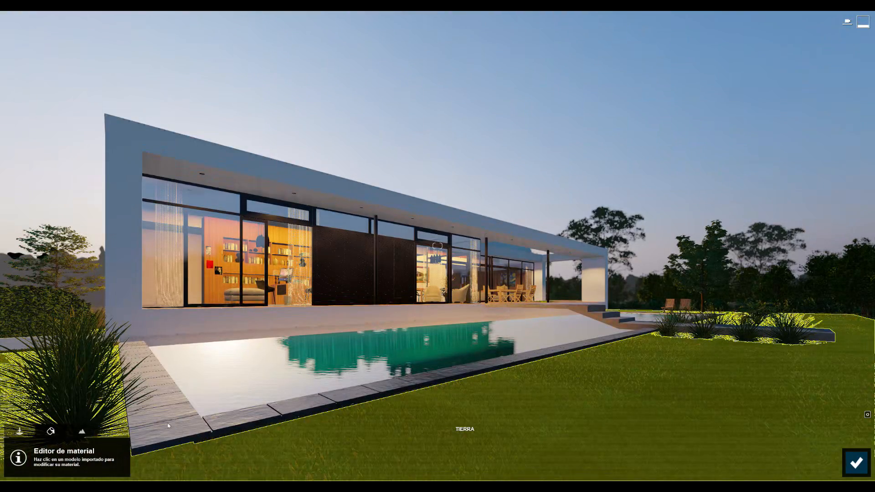
# Try Wild Grass 02, Clean Cut Grass 02, Clean Cut Grass and Checkerboard Grass 03 on the TIERRA ground surface.
pyautogui.click(455, 431)
pyautogui.click(37, 315)
pyautogui.click(49, 432)
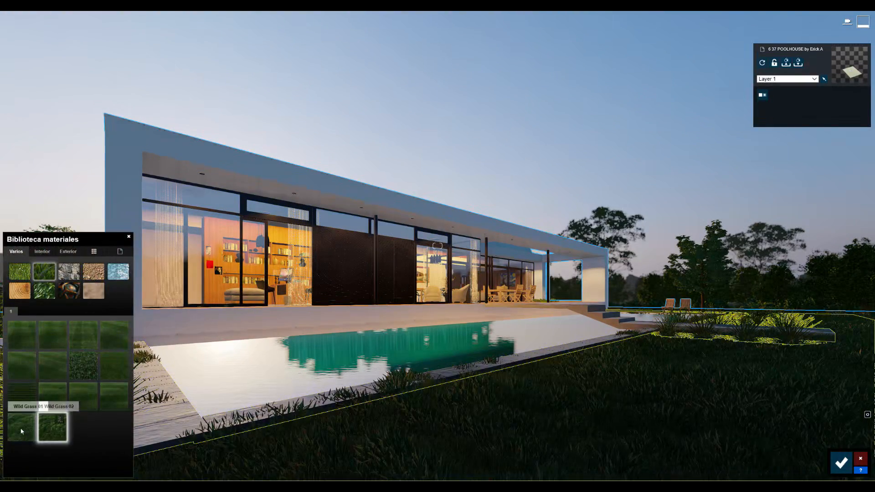
pyautogui.click(113, 367)
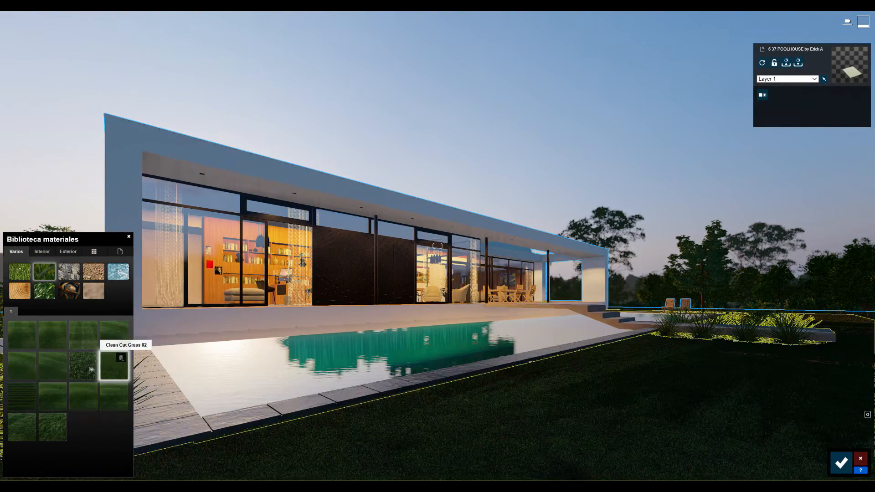
pyautogui.click(91, 370)
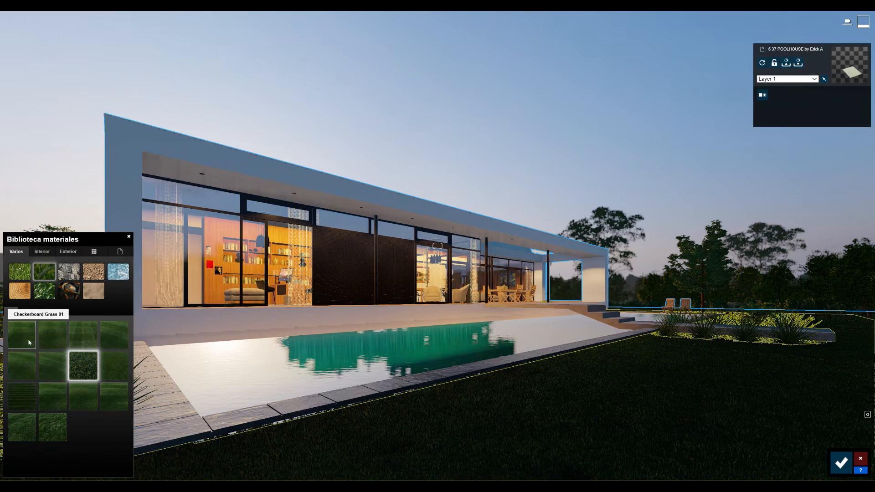
pyautogui.click(47, 371)
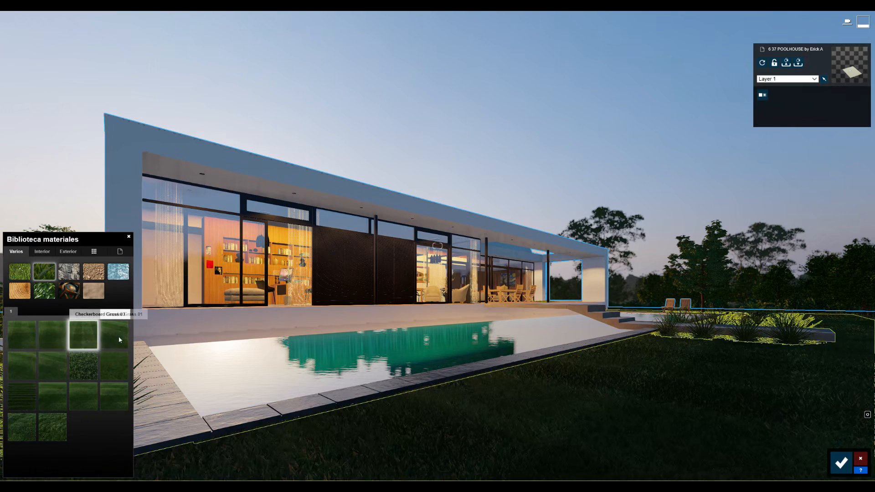
pyautogui.click(84, 365)
# Compare the row and clean-cut grasses on the ground, apply Row Grass 01, save the material and return to photo 1.
pyautogui.click(25, 396)
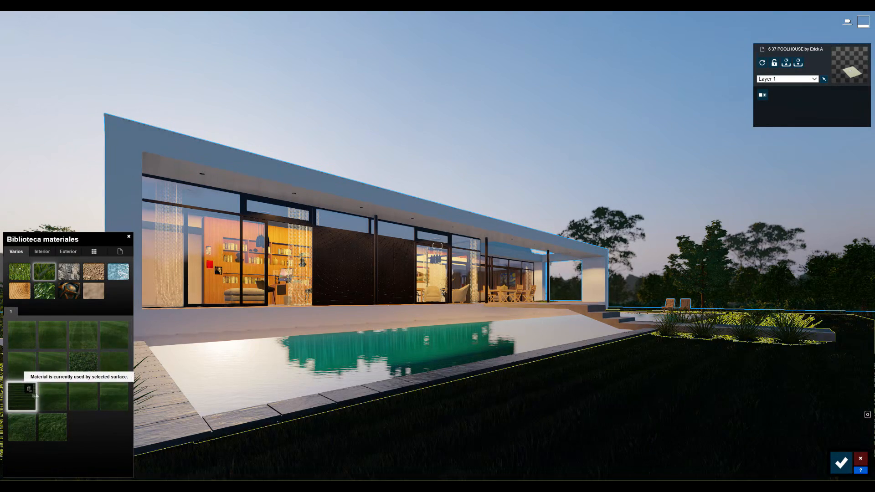
pyautogui.click(52, 397)
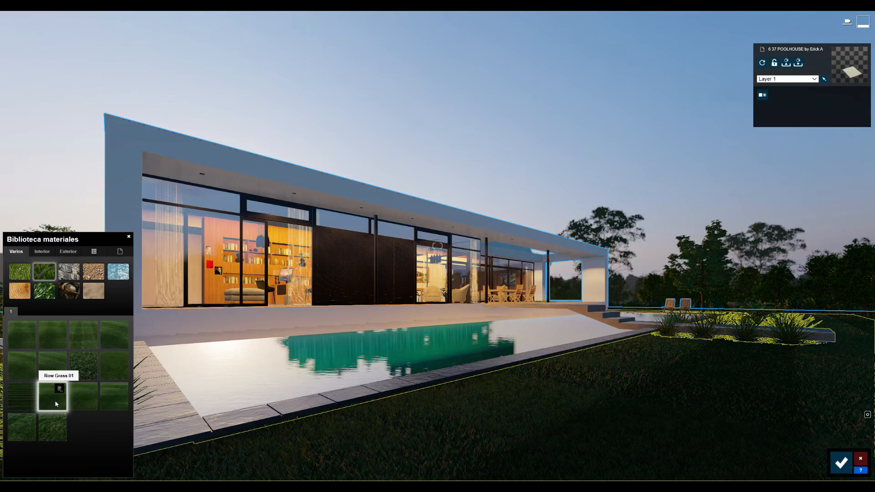
pyautogui.click(82, 365)
pyautogui.click(57, 401)
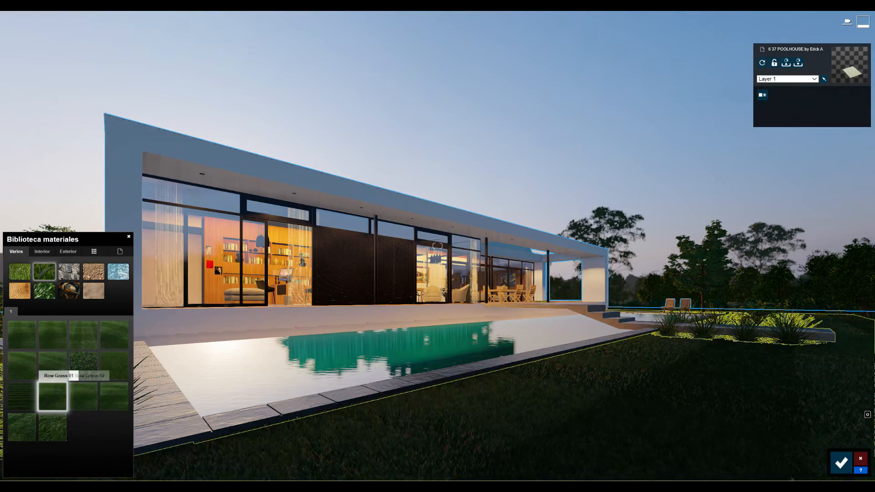
pyautogui.click(840, 462)
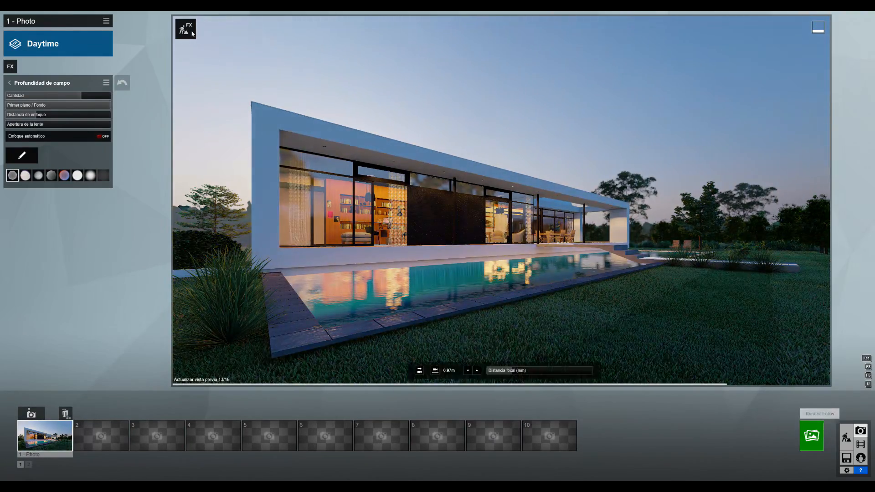
# Reopen the TIERRA ground material in Build mode with effects, apply Clean Cut Grass, save it and return to the photo.
pyautogui.click(846, 437)
pyautogui.click(54, 431)
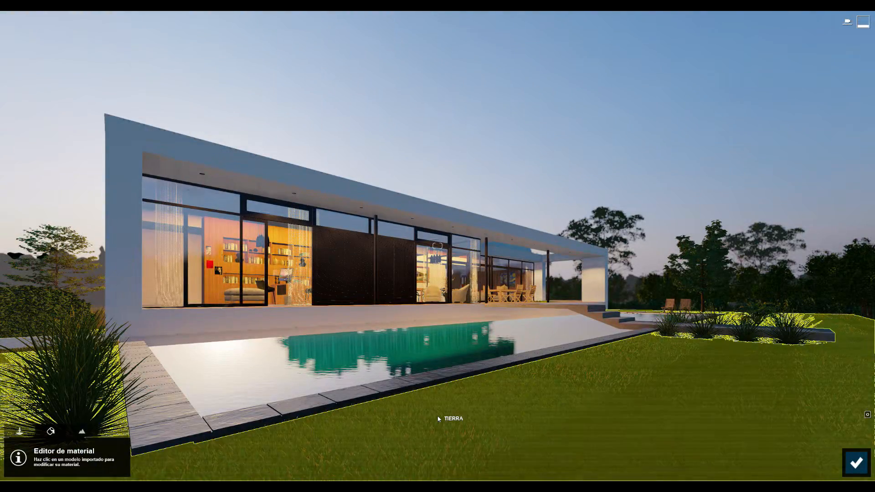
pyautogui.click(441, 417)
pyautogui.click(34, 307)
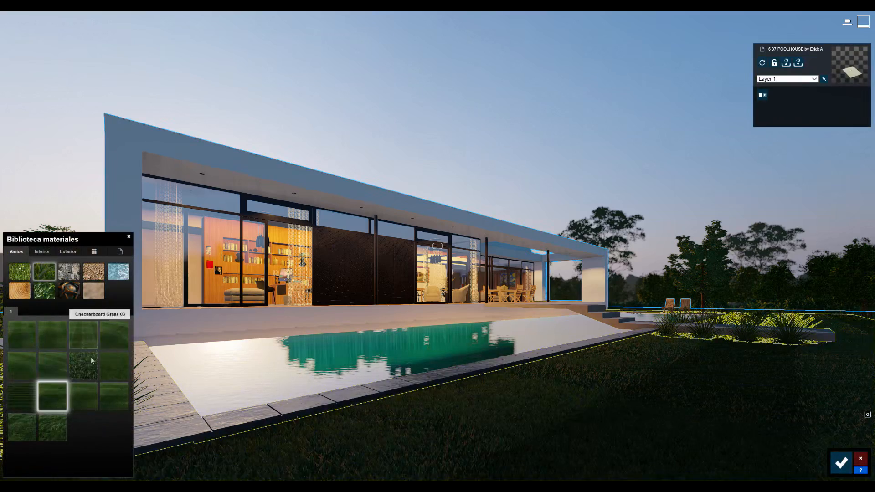
pyautogui.click(89, 365)
pyautogui.click(842, 462)
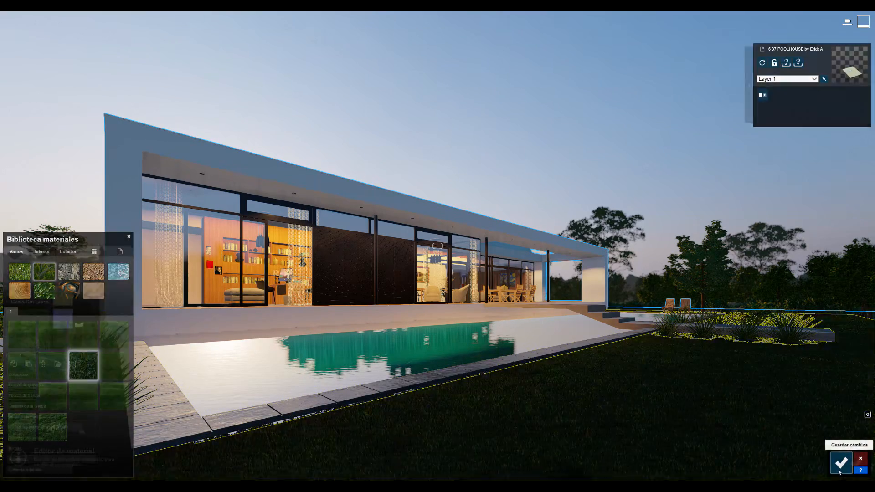
pyautogui.click(857, 463)
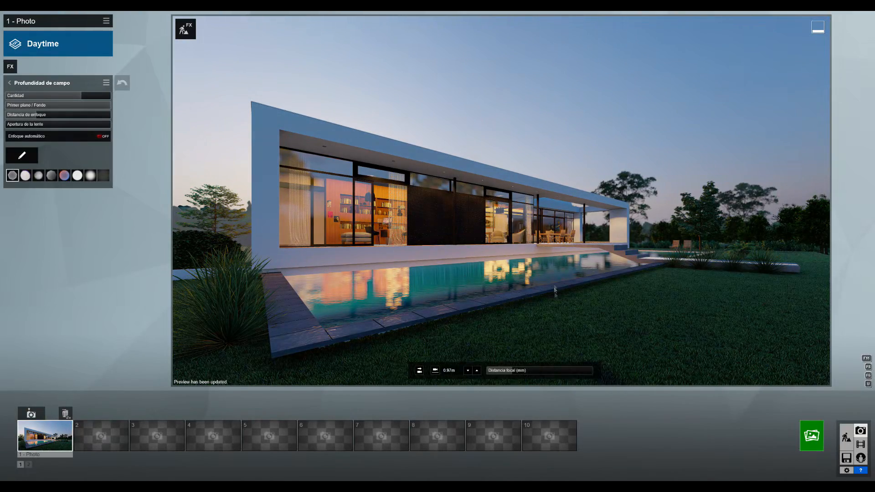
# Edit the TIERRA ground material again from the photo and try Wild Grass 01 on it.
pyautogui.click(185, 29)
pyautogui.click(50, 431)
pyautogui.click(428, 430)
pyautogui.click(44, 326)
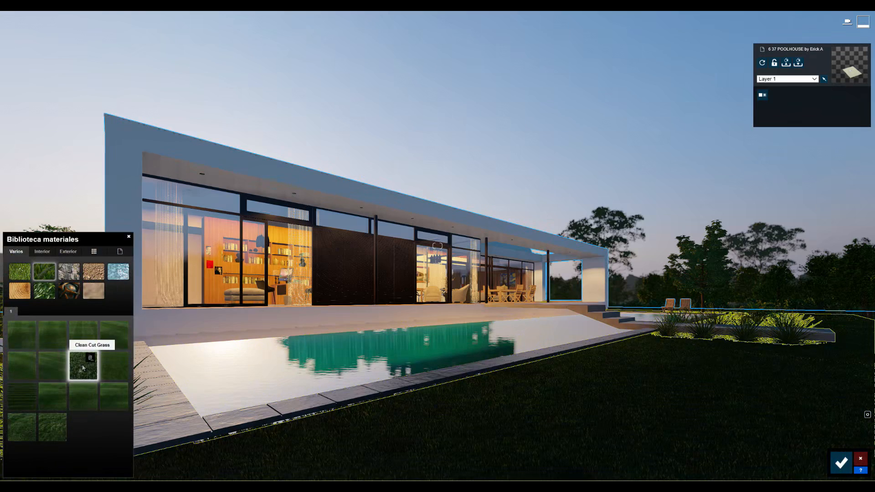
pyautogui.click(21, 423)
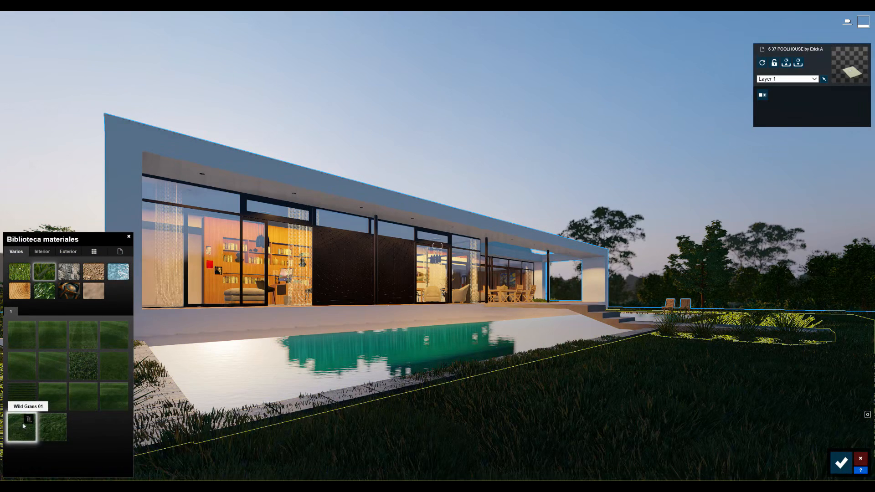
# Reapply Clean Cut Grass to the ground, set its grass height to 0.9, save it and update the photo preview.
pyautogui.click(81, 368)
pyautogui.click(81, 367)
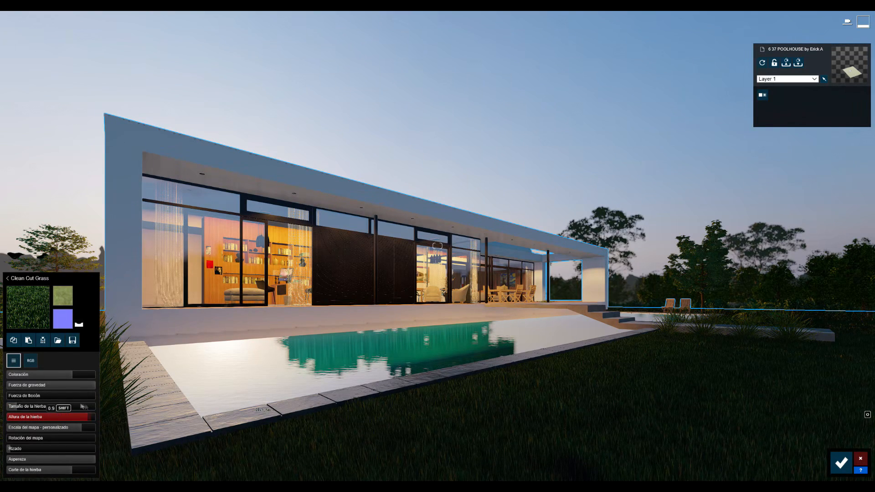
pyautogui.click(842, 463)
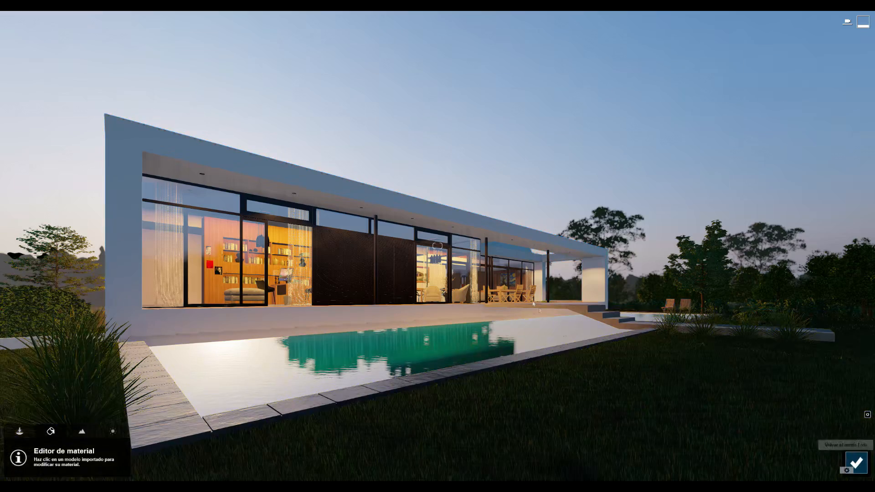
pyautogui.click(854, 464)
pyautogui.click(424, 238)
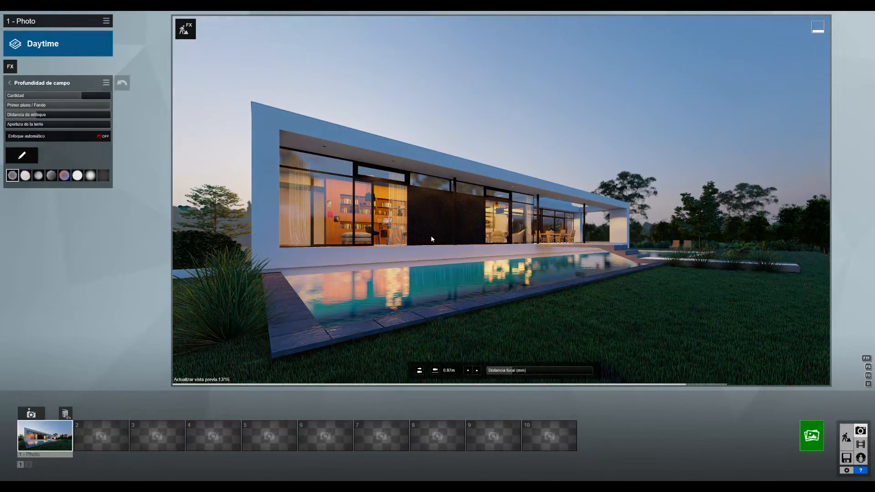
# Change the TIERRA ground material to Checkerboard Grass 02, save it and return to photo 1.
pyautogui.click(185, 28)
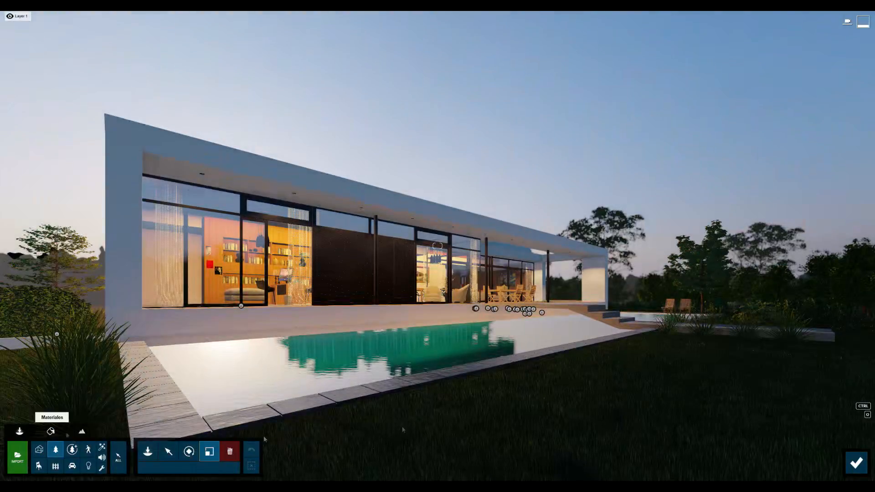
pyautogui.click(52, 449)
pyautogui.click(410, 427)
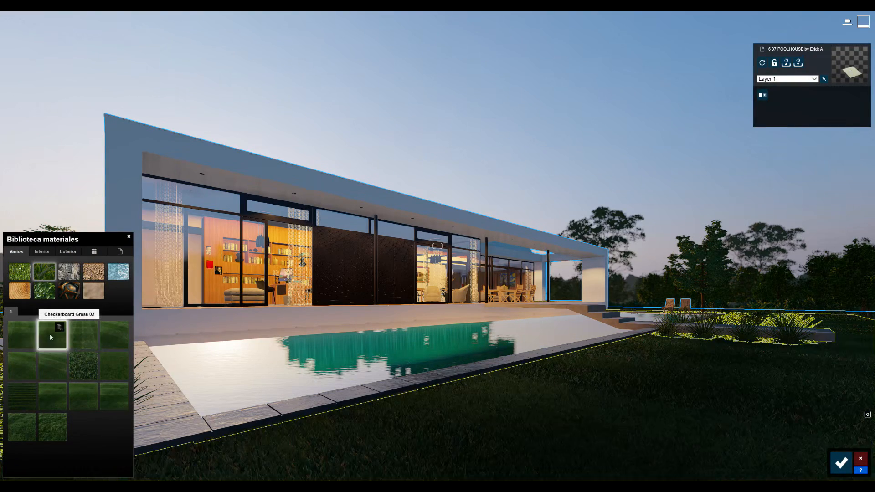
pyautogui.click(842, 462)
pyautogui.click(845, 464)
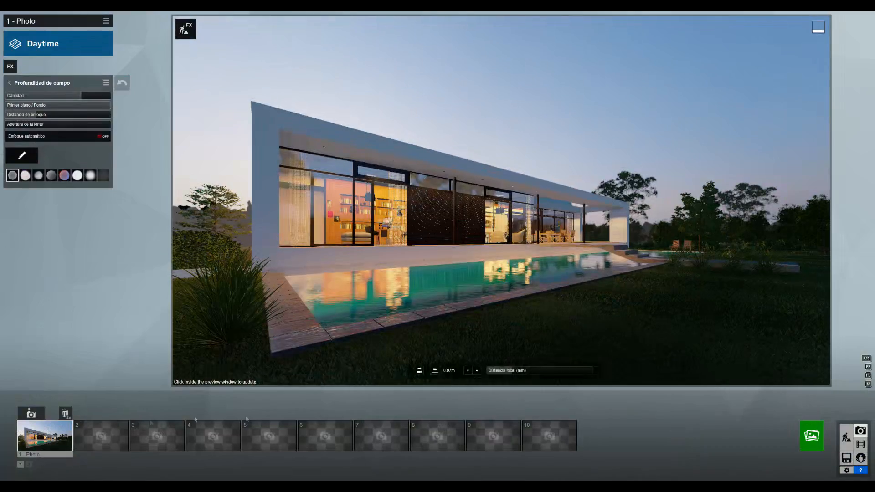
# Tilt photo 1's camera and raise it to about 1.13 m.
pyautogui.moveTo(438, 211)
pyautogui.mouseDown(button='right')
pyautogui.moveTo(439, 200)
pyautogui.moveTo(438, 227)
pyautogui.mouseUp(button='right')
pyautogui.press('e')
pyautogui.press('q')
pyautogui.press('e')
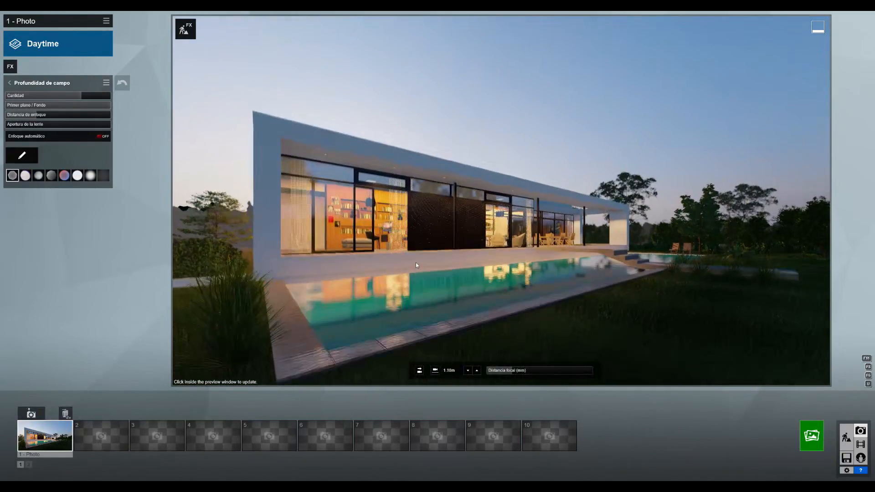
pyautogui.press('e')
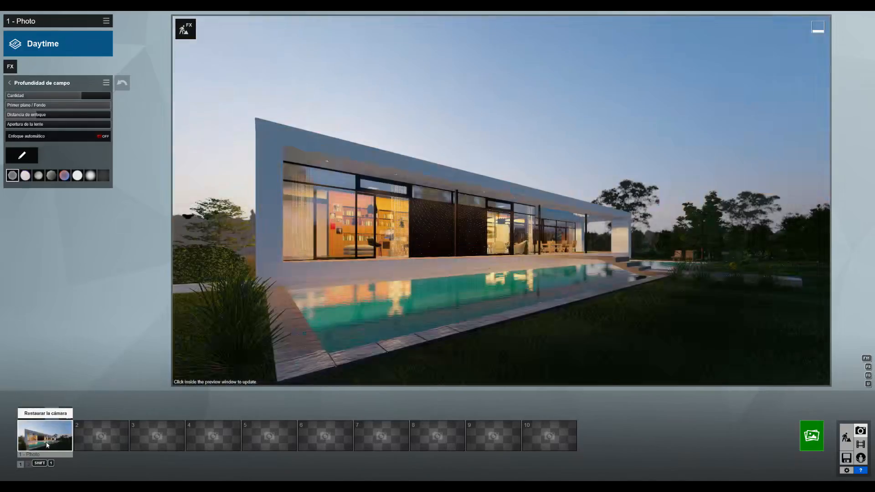
# Move the camera back and sideways to frame more of the pool and house, and save the view as photo 2.
pyautogui.moveTo(515, 213); pyautogui.dragTo(577, 205, button='right')
pyautogui.press('s')
pyautogui.press('d')
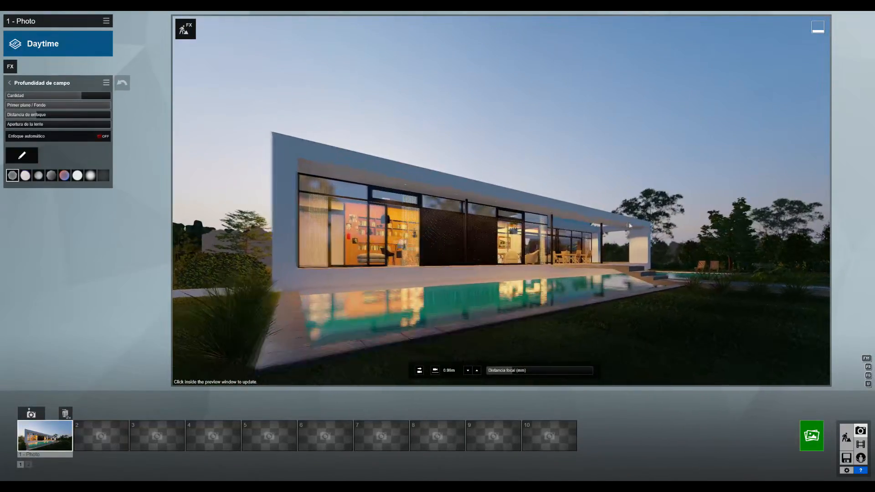
pyautogui.press('e')
pyautogui.click(88, 413)
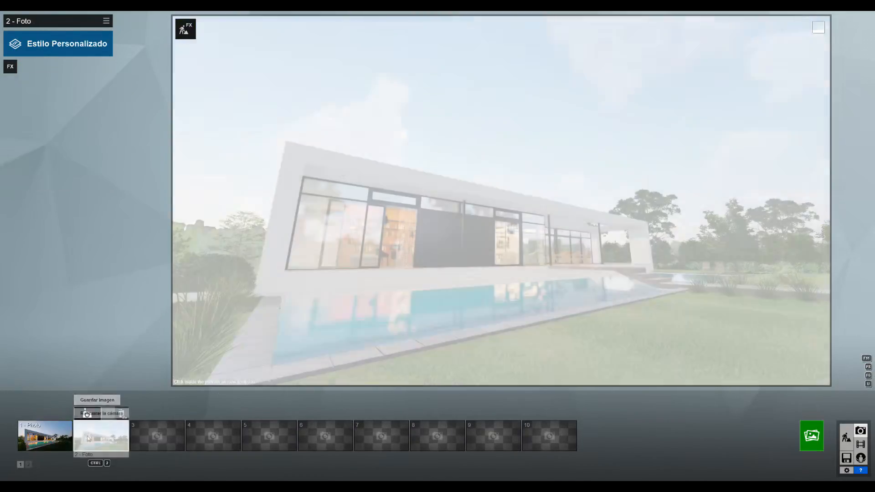
# Copy all effects from photo 1, paste them onto photo 2, and update photo 2's preview.
pyautogui.click(53, 435)
pyautogui.click(106, 21)
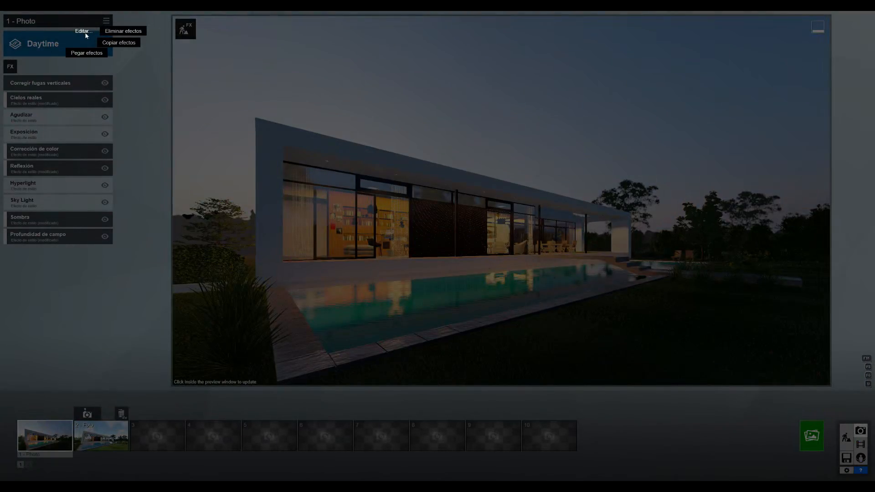
pyautogui.click(119, 43)
pyautogui.click(101, 435)
pyautogui.click(106, 21)
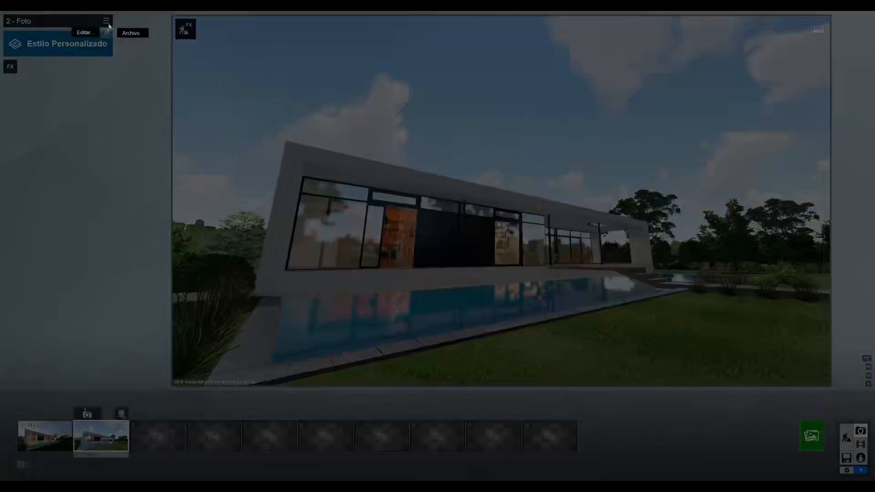
pyautogui.click(89, 54)
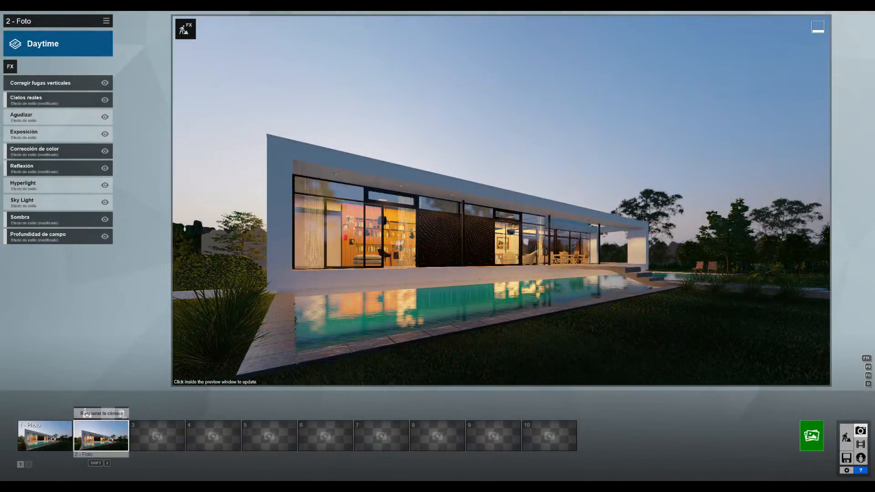
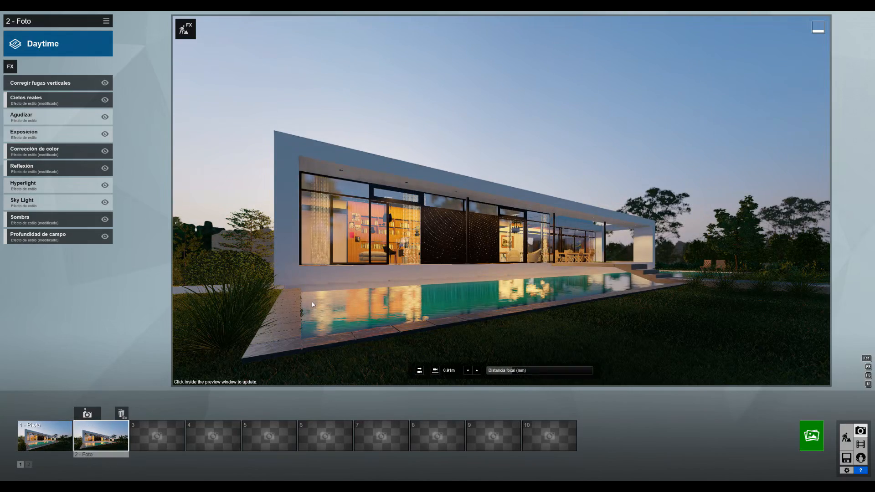
pyautogui.click(312, 304)
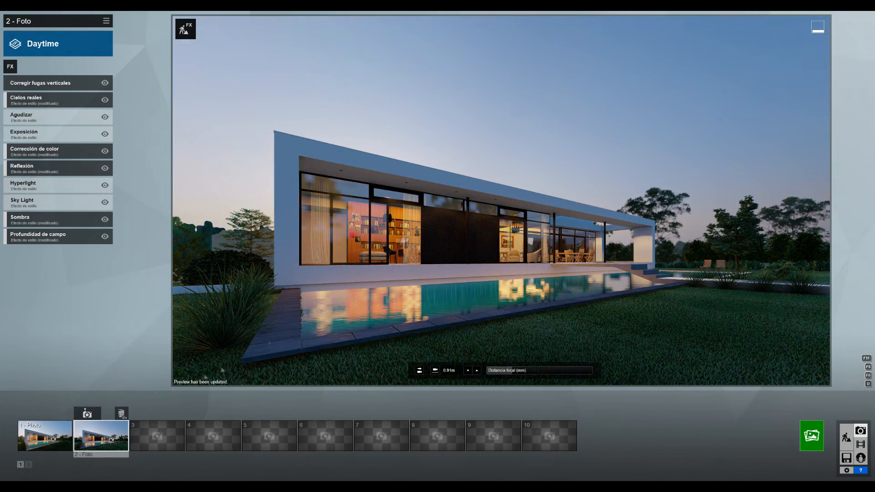
# Select photo 1, lower and turn its camera to about 1.01 m height, and set the focal length to 14.6 mm.
pyautogui.click(44, 435)
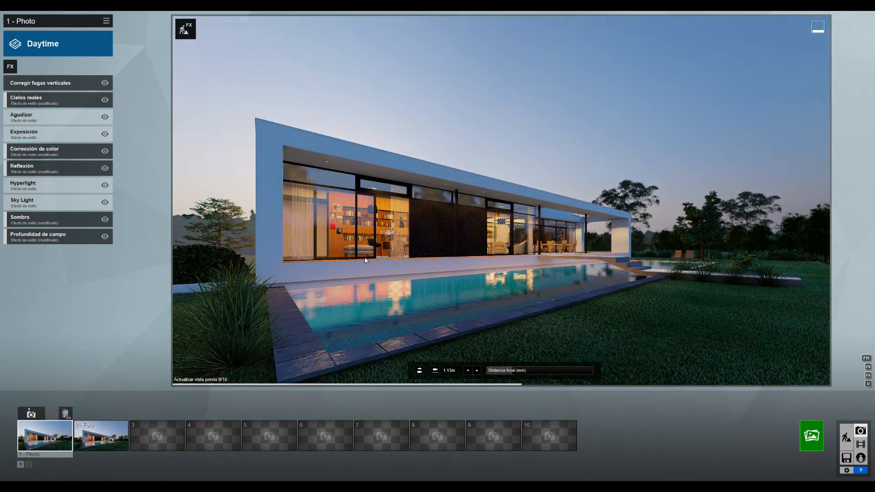
pyautogui.press('e')
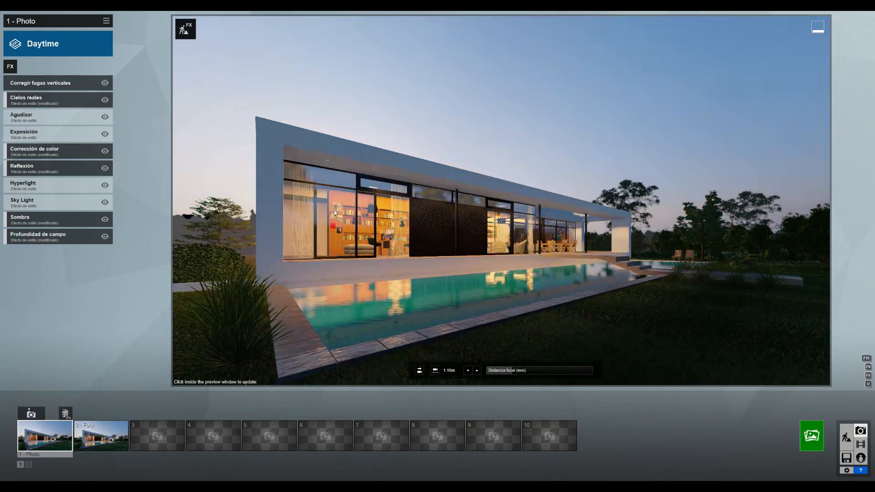
pyautogui.moveTo(339, 237); pyautogui.dragTo(335, 229, button='right')
pyautogui.moveTo(501, 319); pyautogui.dragTo(500, 325, button='right')
pyautogui.moveTo(512, 371); pyautogui.dragTo(515, 371)
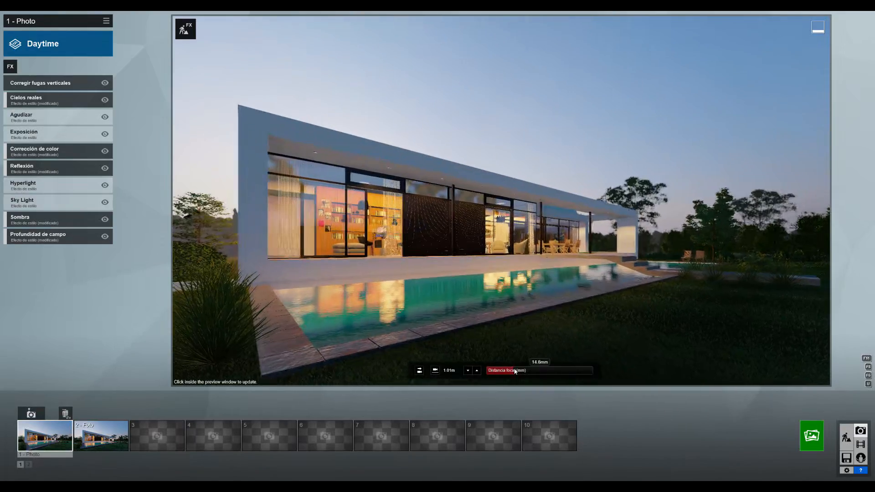
pyautogui.moveTo(555, 318); pyautogui.dragTo(549, 318, button='right')
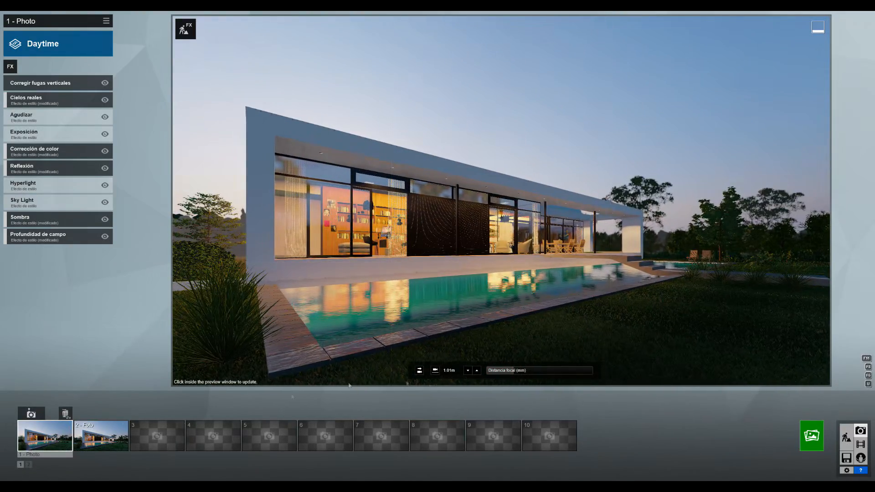
# Update photo 1's preview and render it at print size, 3840x2160, with the material ID channel included.
pyautogui.click(489, 226)
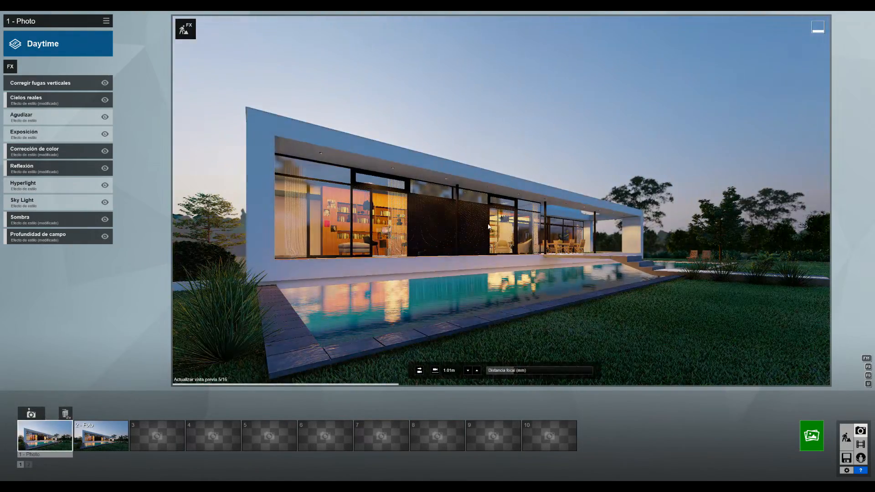
pyautogui.click(812, 436)
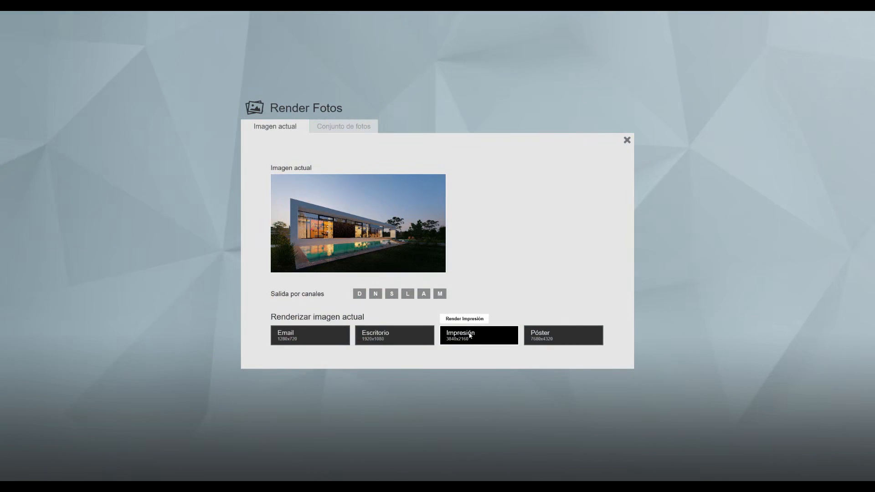
pyautogui.click(440, 293)
pyautogui.click(478, 335)
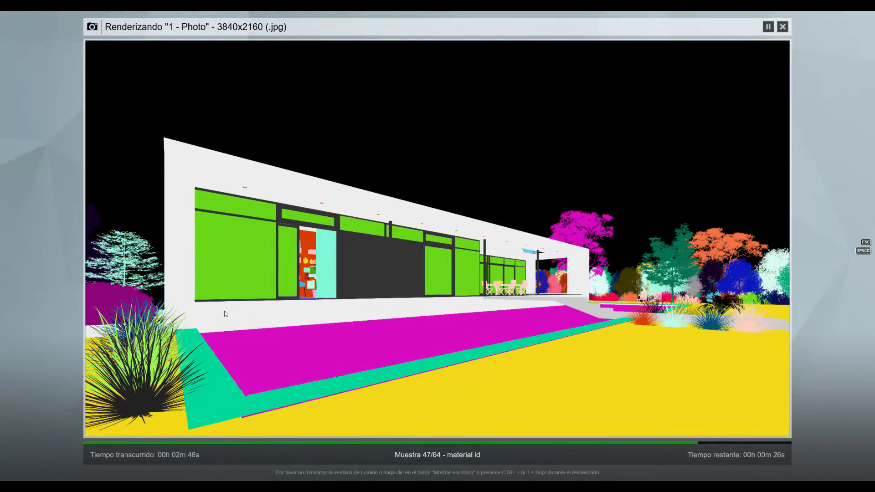
# In Photoshop, use the material ID layer to add separate Brightness/Contrast adjustments masked to the lawn and the pool.
pyautogui.click(747, 428)
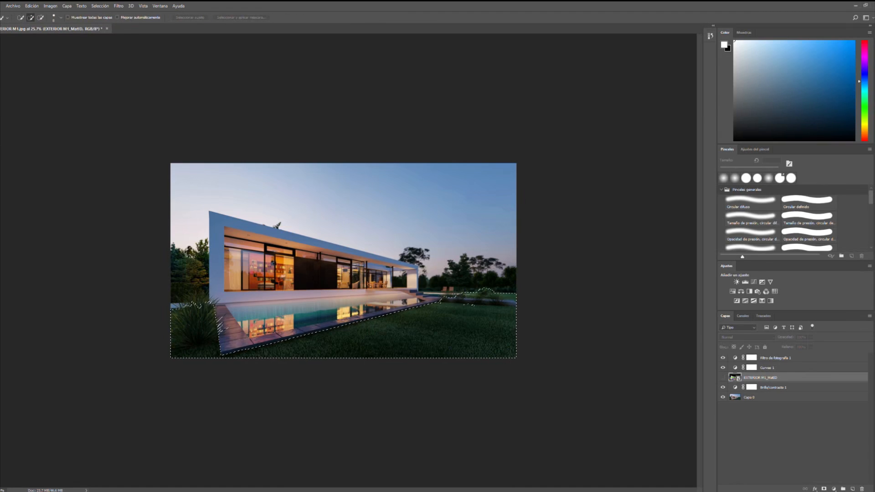
pyautogui.click(736, 282)
pyautogui.click(769, 388)
pyautogui.click(337, 313)
pyautogui.click(737, 282)
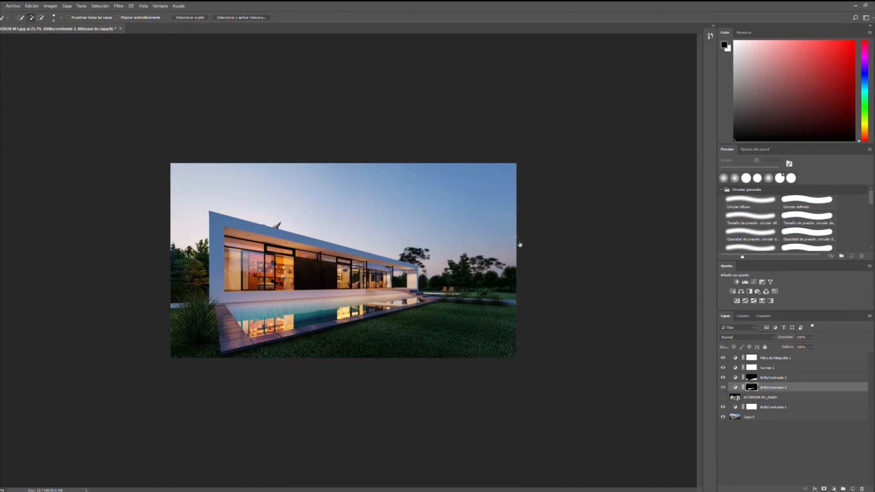
# Select the window area from the material ID layer and add a Vibrance adjustment masked to it.
pyautogui.click(768, 397)
pyautogui.click(281, 276)
pyautogui.click(770, 282)
# Select the sky from the material ID layer and add a Brightness/Contrast adjustment masked to it.
pyautogui.click(767, 397)
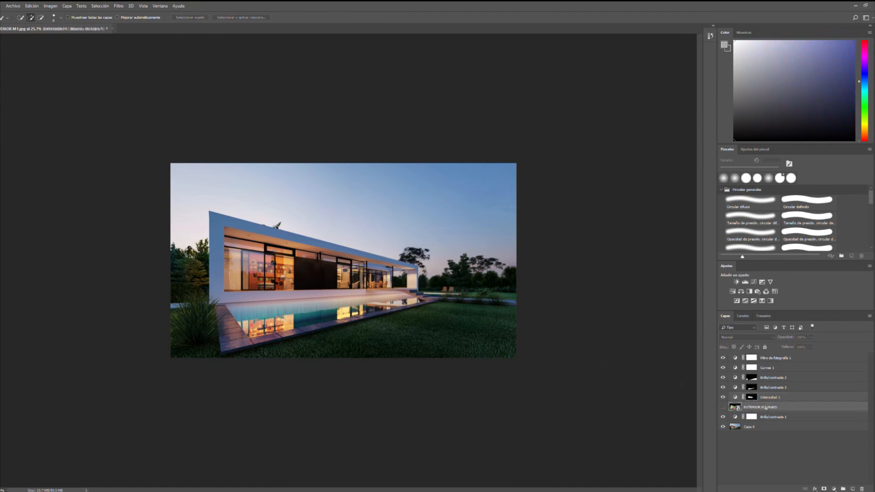
pyautogui.click(488, 278)
pyautogui.click(736, 282)
# Add an empty layer at the top of the stack, brush soft black along the image edges and erase over the middle.
pyautogui.click(852, 489)
pyautogui.moveTo(756, 407); pyautogui.dragTo(757, 354)
pyautogui.press('b')
pyautogui.moveTo(515, 169); pyautogui.dragTo(514, 355)
pyautogui.press('e')
pyautogui.moveTo(319, 255); pyautogui.dragTo(488, 343)
# Set the edge-darkening layer to Soft Light (Luz suave), lower its opacity and compare the image with and without it.
pyautogui.click(747, 338)
pyautogui.click(740, 225)
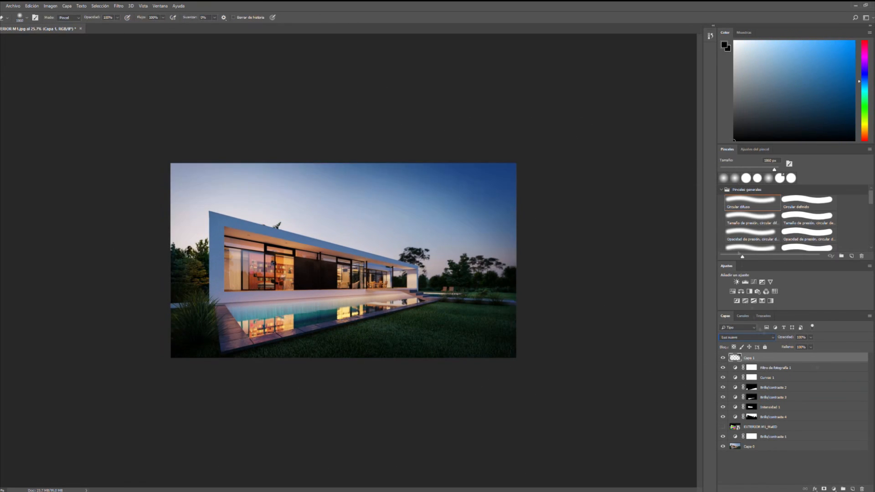
pyautogui.moveTo(786, 337); pyautogui.dragTo(762, 338)
pyautogui.click(723, 359)
pyautogui.click(723, 359)
# Add a layer above the sky's Brightness/Contrast adjustment, copy its mask, brush black over the sky and set blending to Overlay (Superponer).
pyautogui.click(773, 416)
pyautogui.click(853, 489)
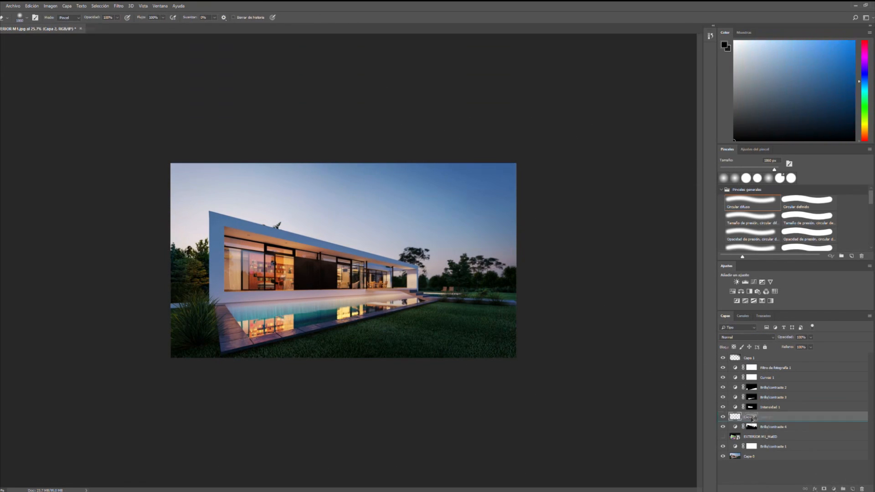
pyautogui.keyDown('alt'); pyautogui.moveTo(752, 427); pyautogui.dragTo(751, 417); pyautogui.keyUp('alt')
pyautogui.press('b')
pyautogui.moveTo(205, 191); pyautogui.dragTo(492, 219)
pyautogui.click(748, 337)
pyautogui.click(732, 257)
# Compare the image with and without the painted sky layer, leave it hidden, and open the sky's Brightness/Contrast adjustment.
pyautogui.click(723, 417)
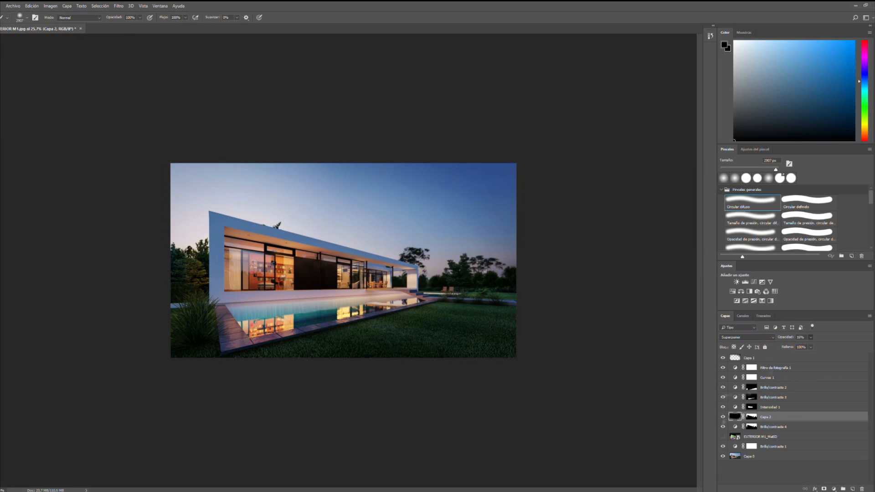
pyautogui.click(723, 417)
pyautogui.click(722, 417)
pyautogui.click(773, 427)
pyautogui.click(735, 427)
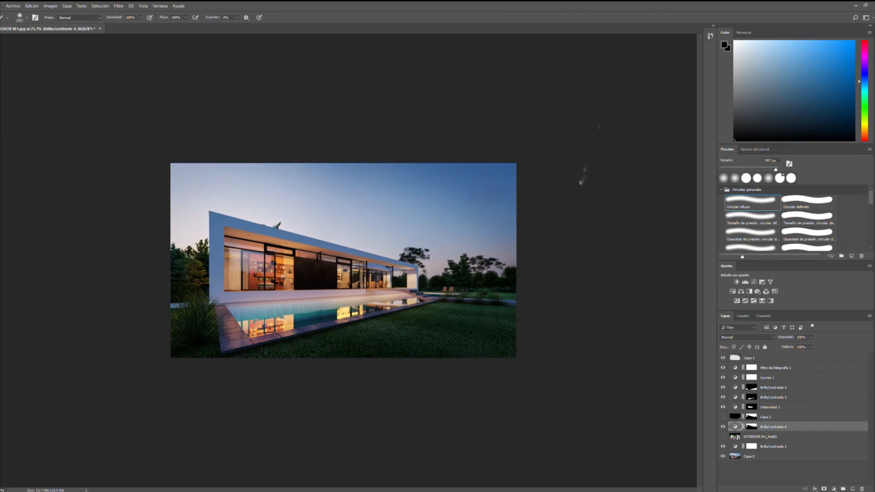
# Move the material ID layer to the top, select the lawn from it and add a masked Vibrance adjustment.
pyautogui.keyDown('alt'); pyautogui.scroll(-2, 581, 183); pyautogui.keyUp('alt')
pyautogui.click(773, 447)
pyautogui.keyDown('alt'); pyautogui.scroll(-1, 482, 180); pyautogui.keyUp('alt')
pyautogui.click(760, 436)
pyautogui.moveTo(774, 436)
pyautogui.mouseDown()
pyautogui.moveTo(775, 355)
pyautogui.moveTo(799, 436)
pyautogui.mouseUp()
pyautogui.click(2, 72)
pyautogui.click(770, 282)
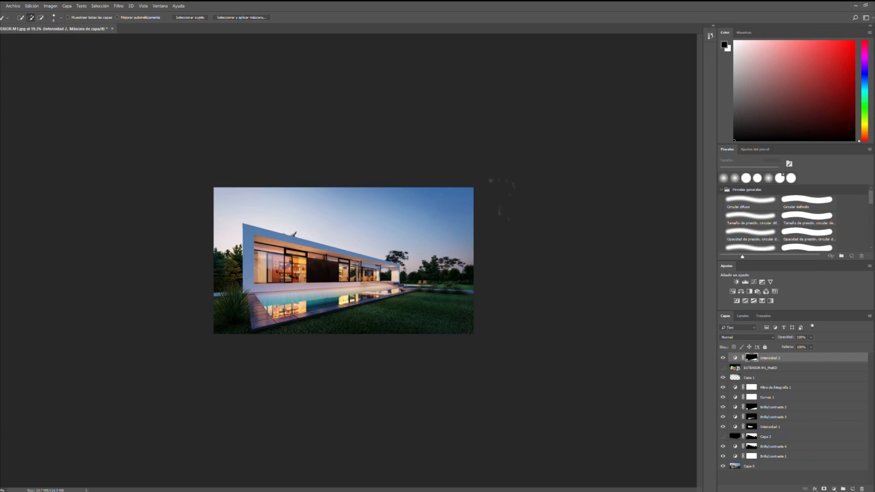
pyautogui.click(737, 359)
# Place the light-glow image, set it to Linear Dodge (Add), and scale and position it over a ceiling spotlight.
pyautogui.keyDown('alt'); pyautogui.scroll(1, 504, 235); pyautogui.keyUp('alt')
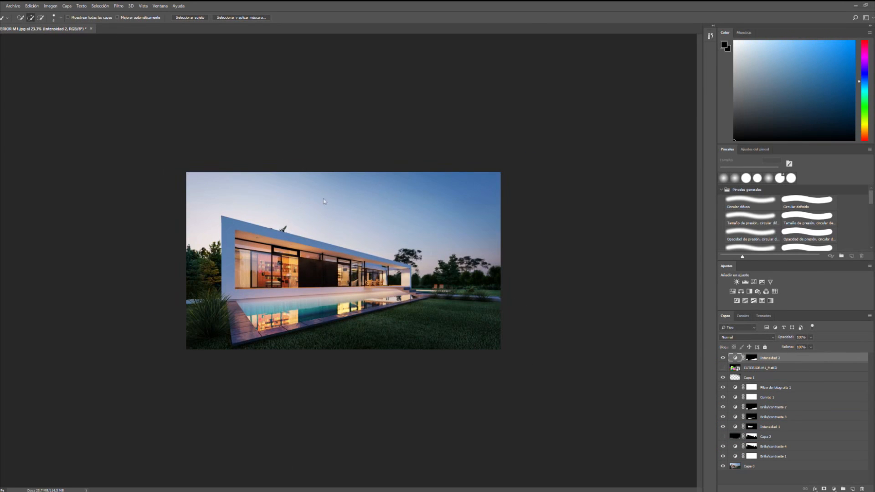
pyautogui.keyDown('alt'); pyautogui.scroll(6, 380, 270); pyautogui.keyUp('alt')
pyautogui.press('Return')
pyautogui.click(747, 337)
pyautogui.press('v')
pyautogui.hotkey('ctrl', 't')
pyautogui.moveTo(405, 226)
pyautogui.mouseDown()
pyautogui.moveTo(325, 272)
pyautogui.moveTo(263, 235)
pyautogui.mouseUp()
pyautogui.keyDown('alt'); pyautogui.scroll(10, 273, 235); pyautogui.keyUp('alt')
pyautogui.press('Return')
# Duplicate the glow onto the neighbouring ceiling spotlights and resize the copies to fit the perspective.
pyautogui.keyDown('alt'); pyautogui.scroll(-4, 236, 205); pyautogui.keyUp('alt')
pyautogui.keyDown('alt'); pyautogui.scroll(5, 137, 201); pyautogui.keyUp('alt')
pyautogui.hotkey('ctrl', 't')
pyautogui.keyDown('alt'); pyautogui.keyDown('shift'); pyautogui.moveTo(391, 215); pyautogui.dragTo(459, 275); pyautogui.keyUp('shift'); pyautogui.keyUp('alt')
pyautogui.press('Return')
pyautogui.hotkey('ctrl', 't')
pyautogui.press('Return')
# Place further scaled-down glow copies on the remaining spotlights towards the far end of the ceiling.
pyautogui.keyDown('ctrl'); pyautogui.scroll(-4, 460, 276); pyautogui.keyUp('ctrl')
pyautogui.keyDown('alt'); pyautogui.moveTo(272, 276); pyautogui.dragTo(561, 337); pyautogui.keyUp('alt')
pyautogui.hotkey('ctrl', 't')
pyautogui.press('Return')
pyautogui.keyDown('alt'); pyautogui.scroll(5, 463, 316); pyautogui.keyUp('alt')
pyautogui.keyDown('alt'); pyautogui.scroll(-6, 556, 333); pyautogui.keyUp('alt')
pyautogui.hotkey('ctrl', 't')
pyautogui.press('Return')
pyautogui.click(362, 282)
pyautogui.keyDown('alt'); pyautogui.keyDown('shift'); pyautogui.moveTo(353, 282); pyautogui.dragTo(545, 336); pyautogui.keyUp('shift'); pyautogui.keyUp('alt')
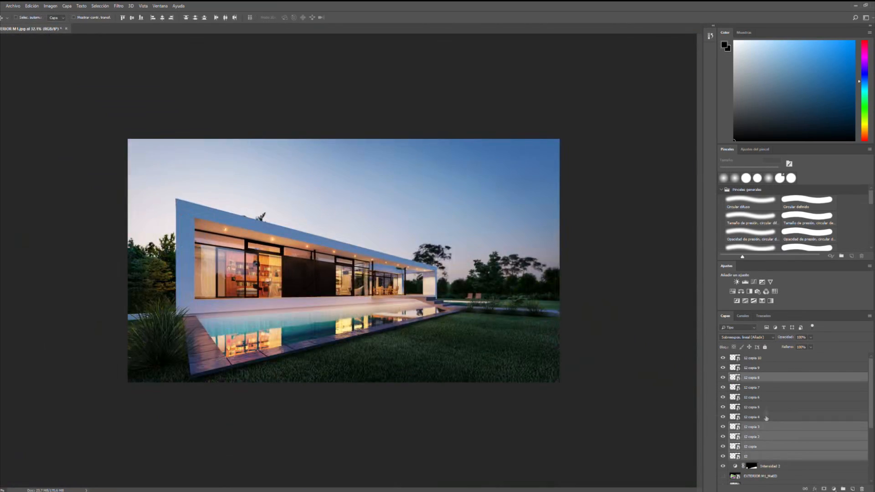
# Merge all the glow copies into one layer, set it to Color Dodge (Sobreexponer color) and adjust its fill.
pyautogui.hotkey('ctrl', 'e')
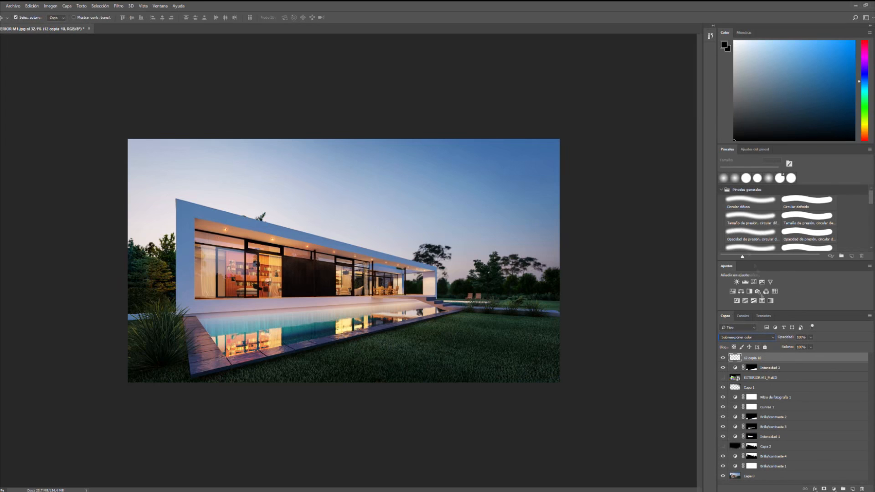
pyautogui.moveTo(797, 348); pyautogui.dragTo(798, 347)
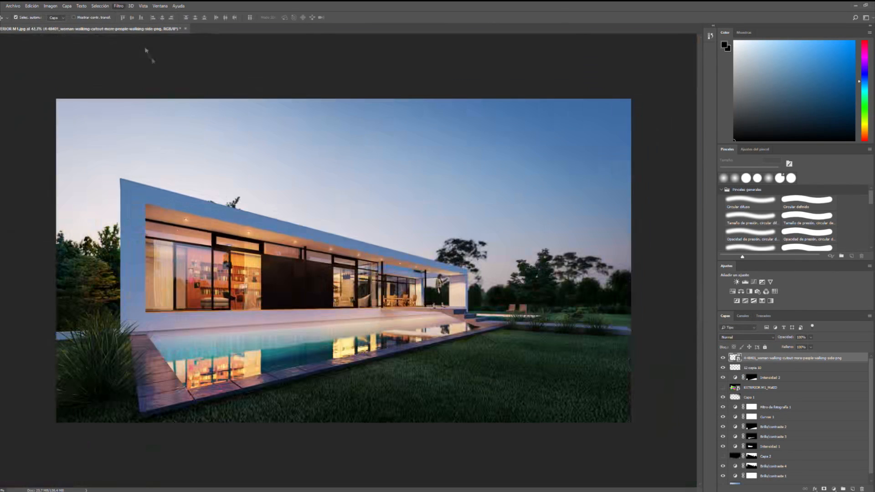
# Apply Motion Blur to the walking woman cutout and place the birds image in the sky above the trees.
pyautogui.press('space')
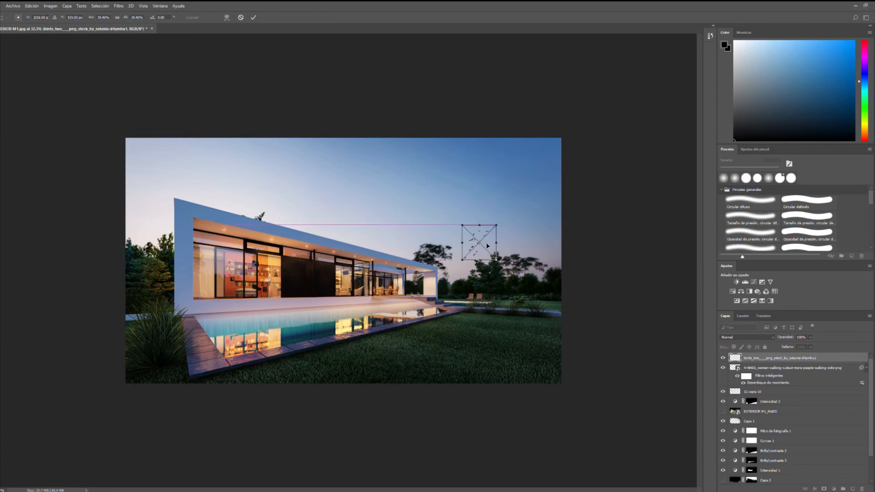
pyautogui.press('Return')
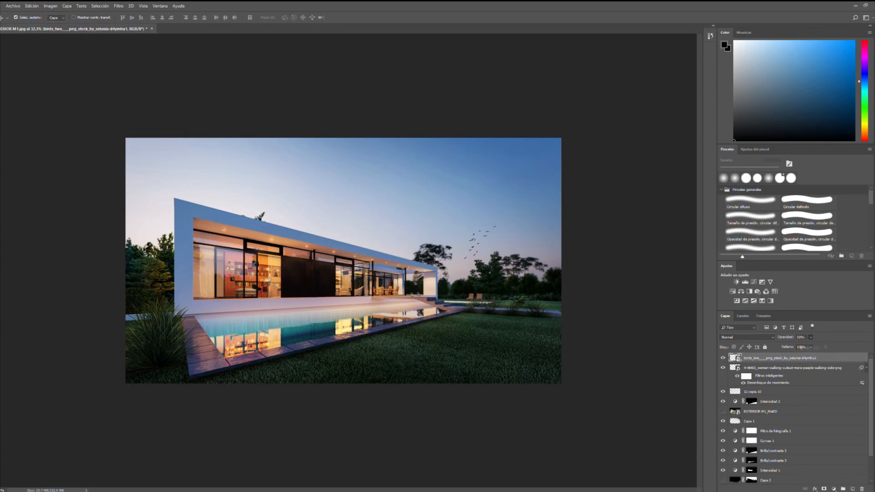